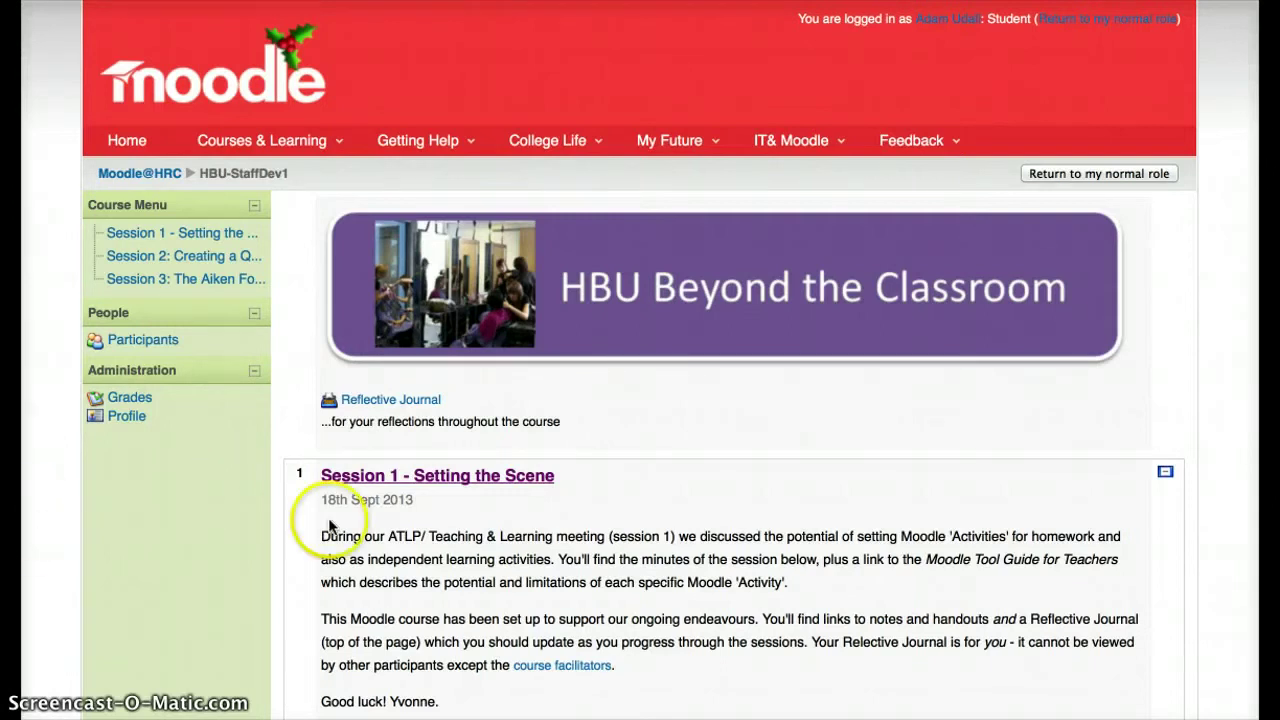
# Step: Open the Session Register & Feedback 2 activity in the student view
pyautogui.scroll(-5, 390, 570)
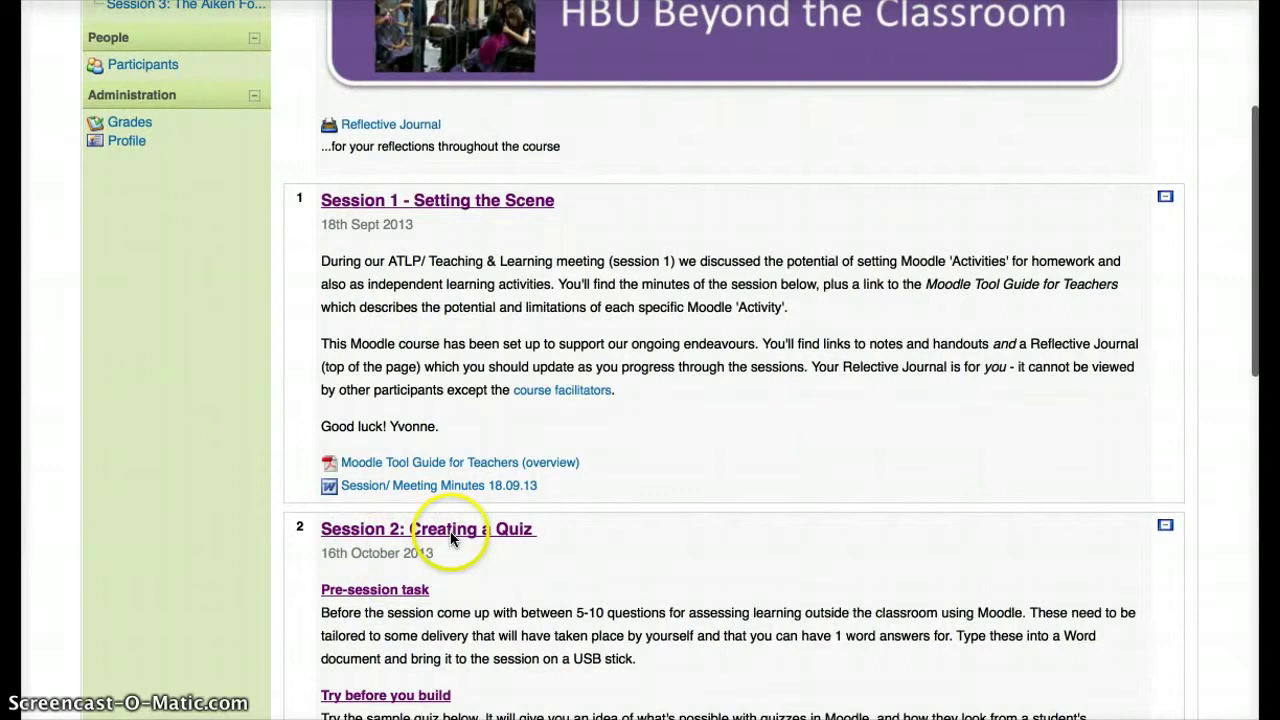
pyautogui.scroll(-8, 456, 515)
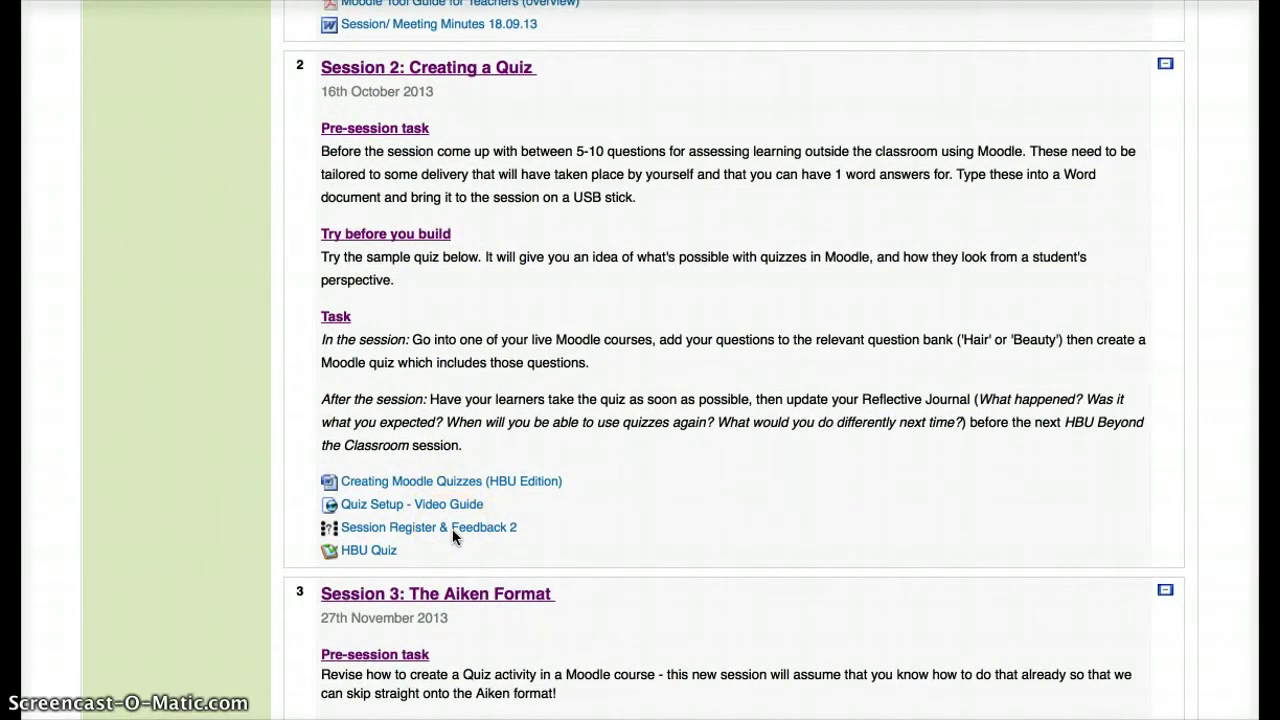
pyautogui.click(464, 530)
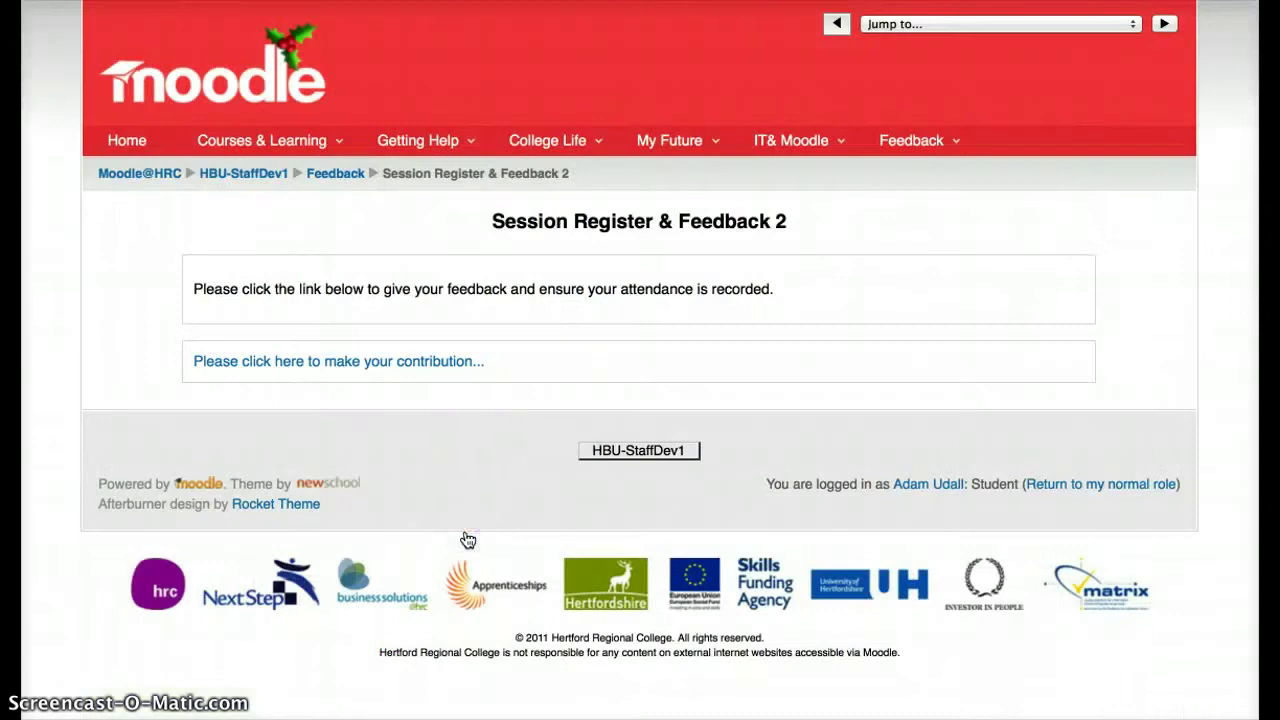
pyautogui.click(481, 430)
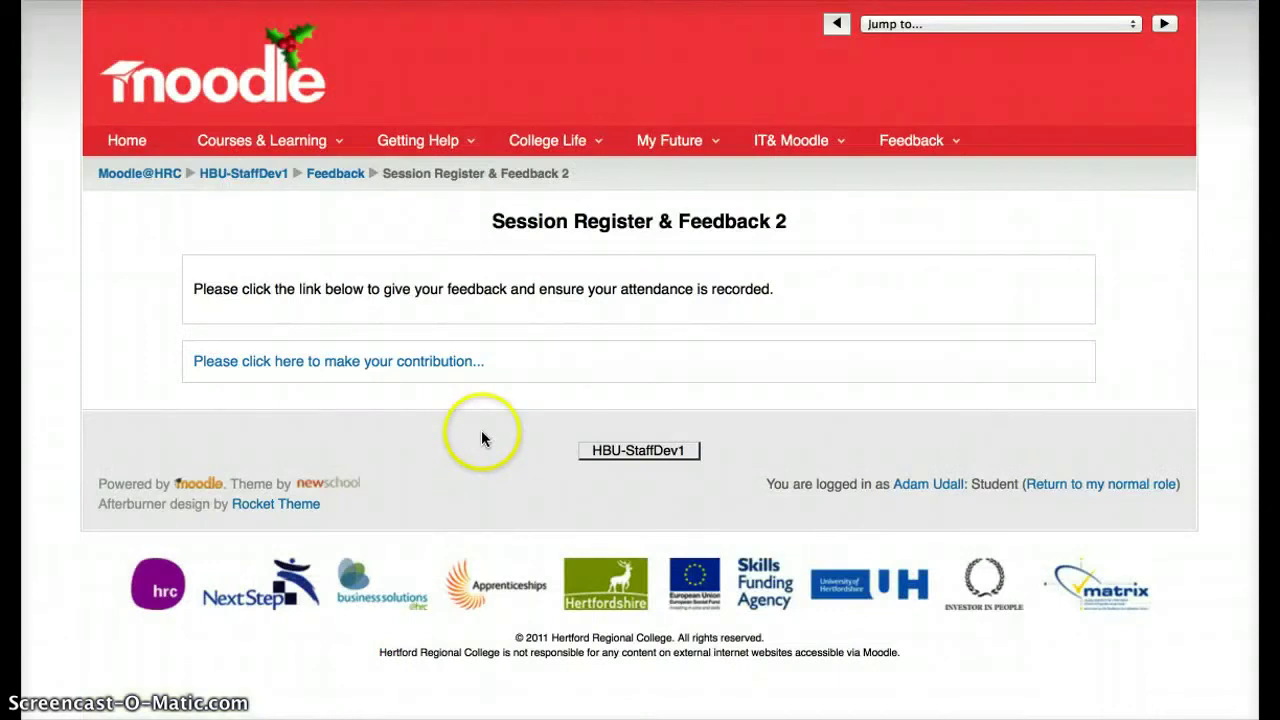
pyautogui.tripleClick(574, 223)
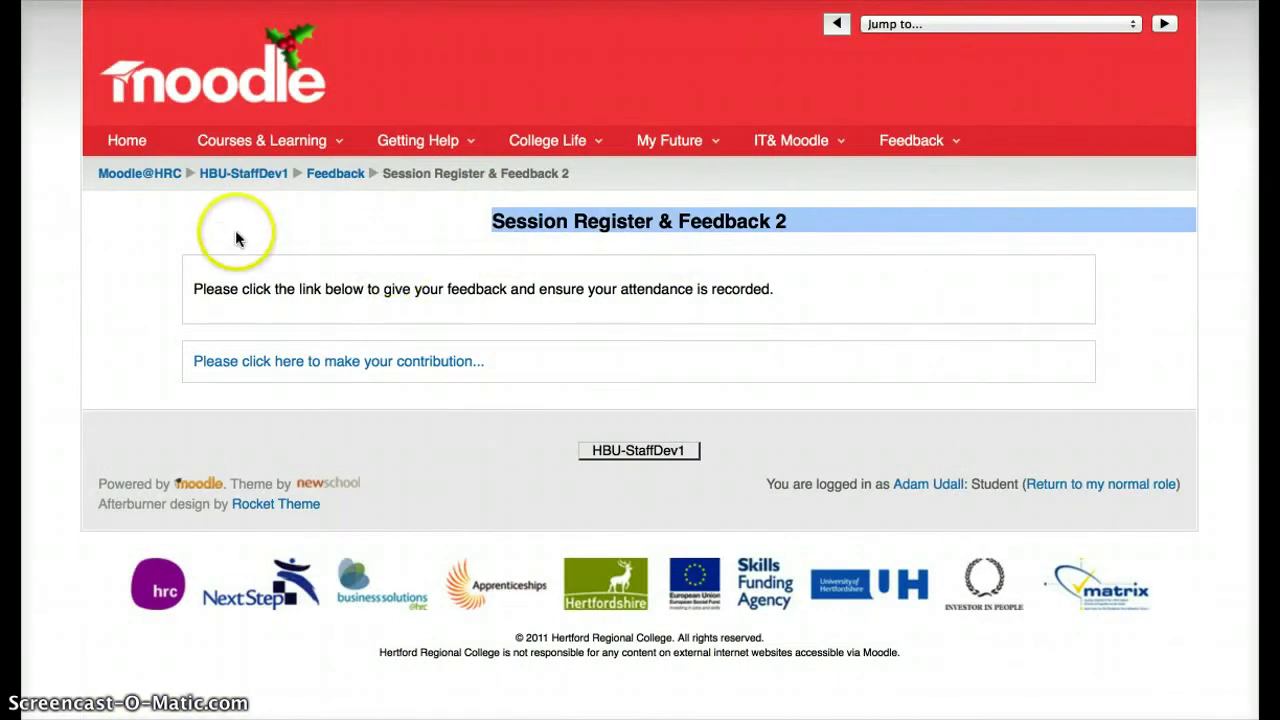
pyautogui.moveTo(237, 234); pyautogui.dragTo(195, 278)
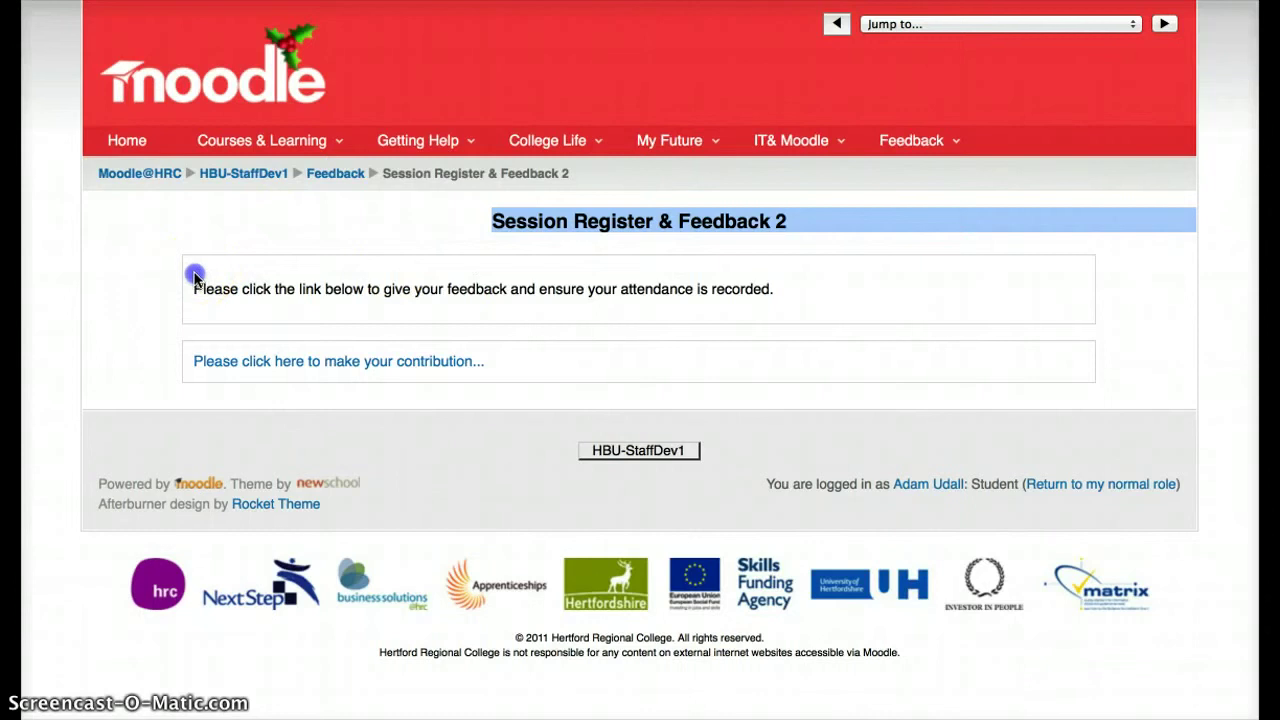
pyautogui.click(260, 279)
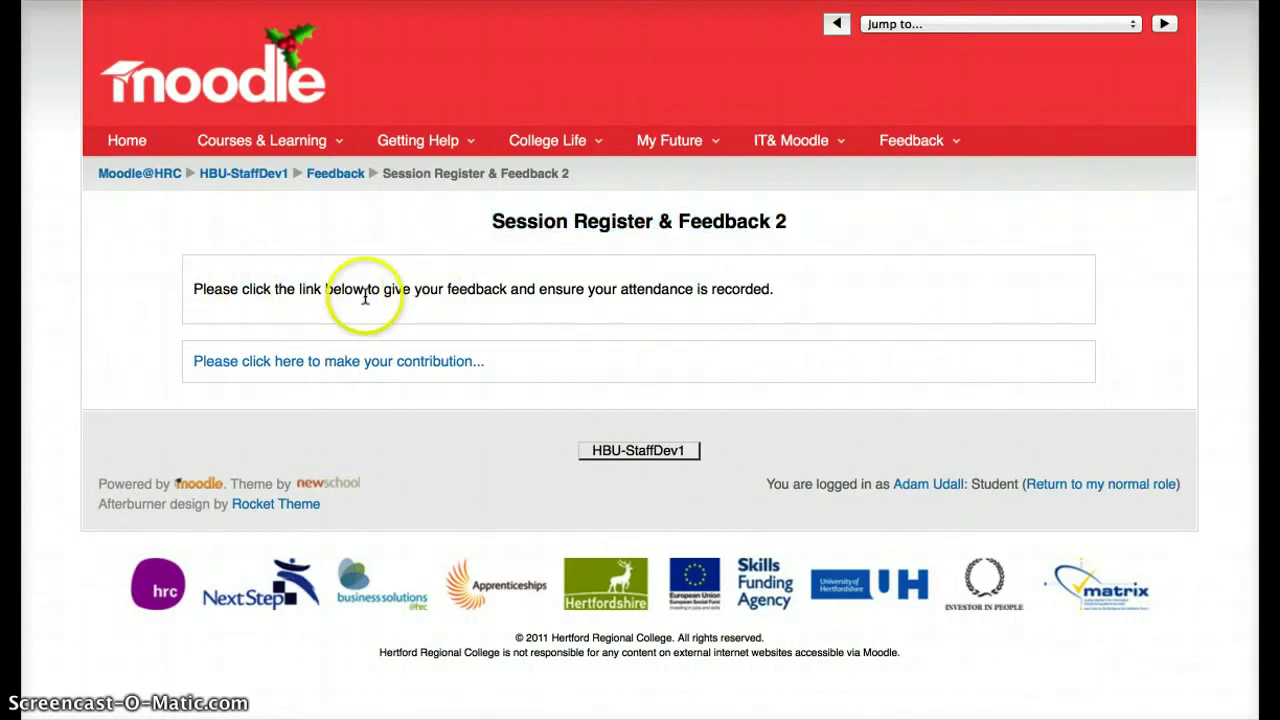
# Step: Bring up the contribution form and look over its unanswered rating questions
pyautogui.click(290, 366)
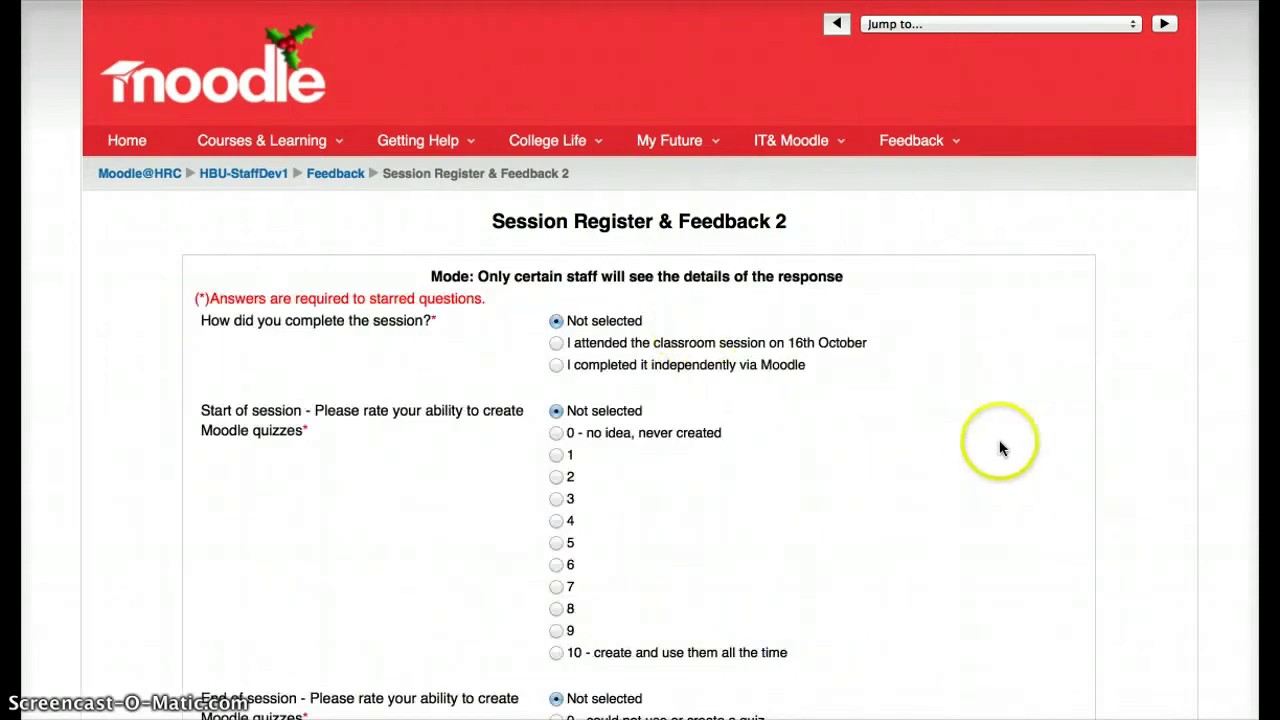
pyautogui.scroll(-1, 1000, 446)
pyautogui.scroll(-1, 1000, 448)
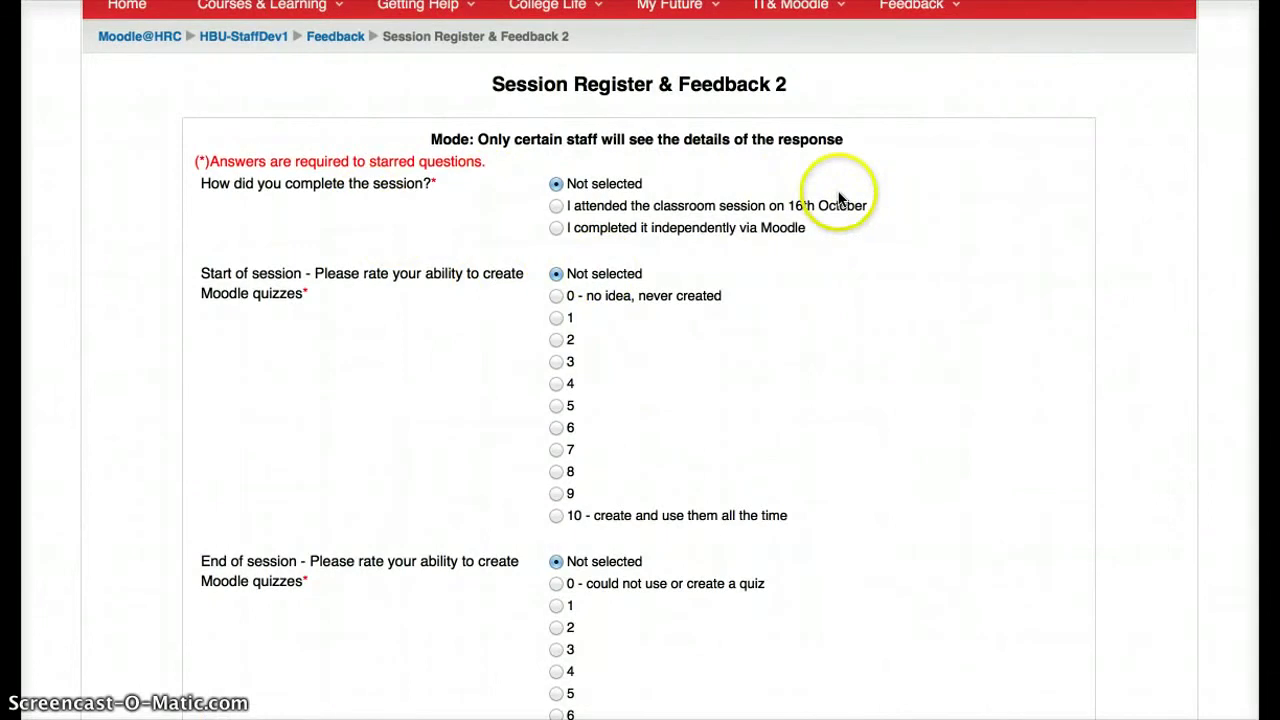
pyautogui.scroll(-10, 772, 266)
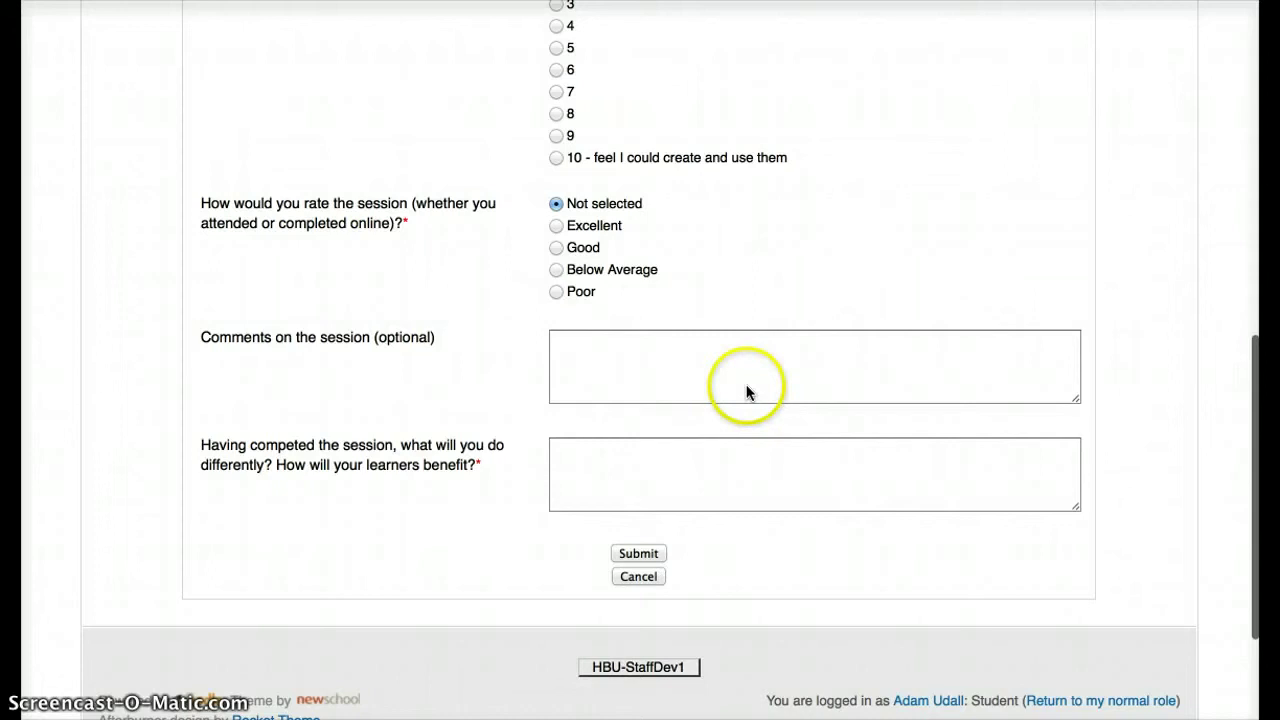
pyautogui.scroll(3, 745, 391)
pyautogui.scroll(4, 598, 380)
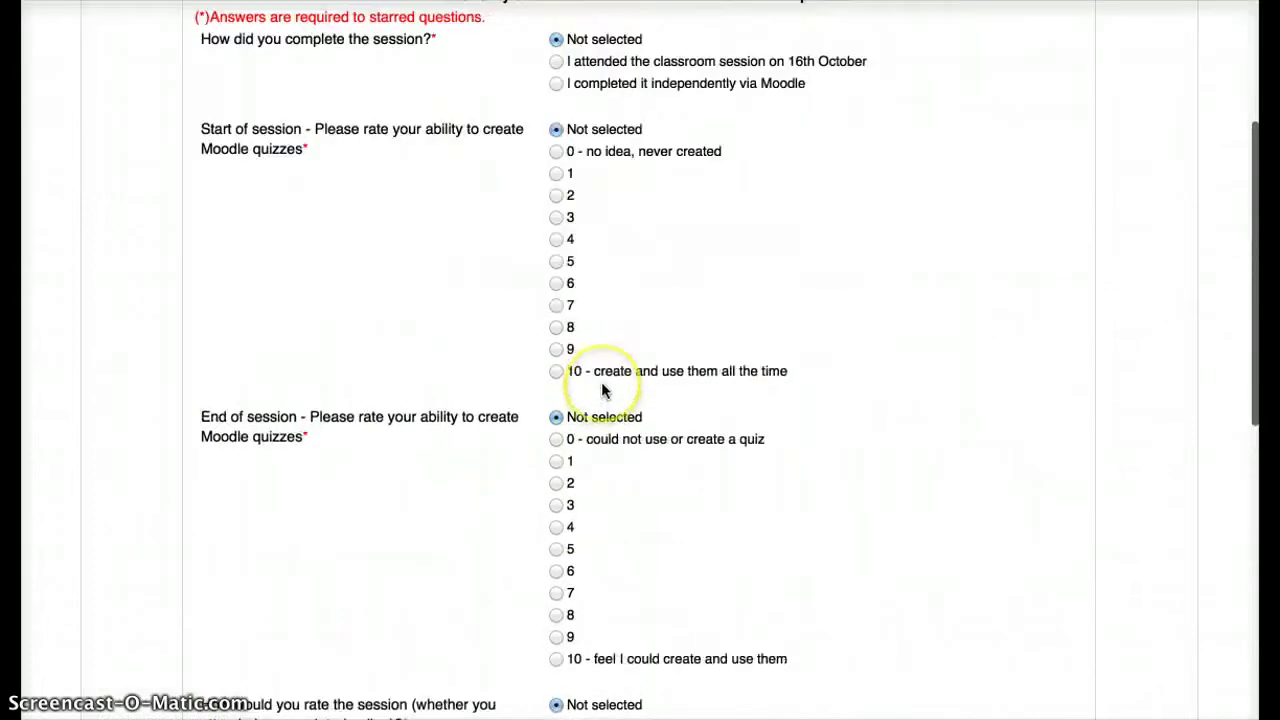
pyautogui.scroll(-7, 603, 390)
pyautogui.scroll(15, 599, 394)
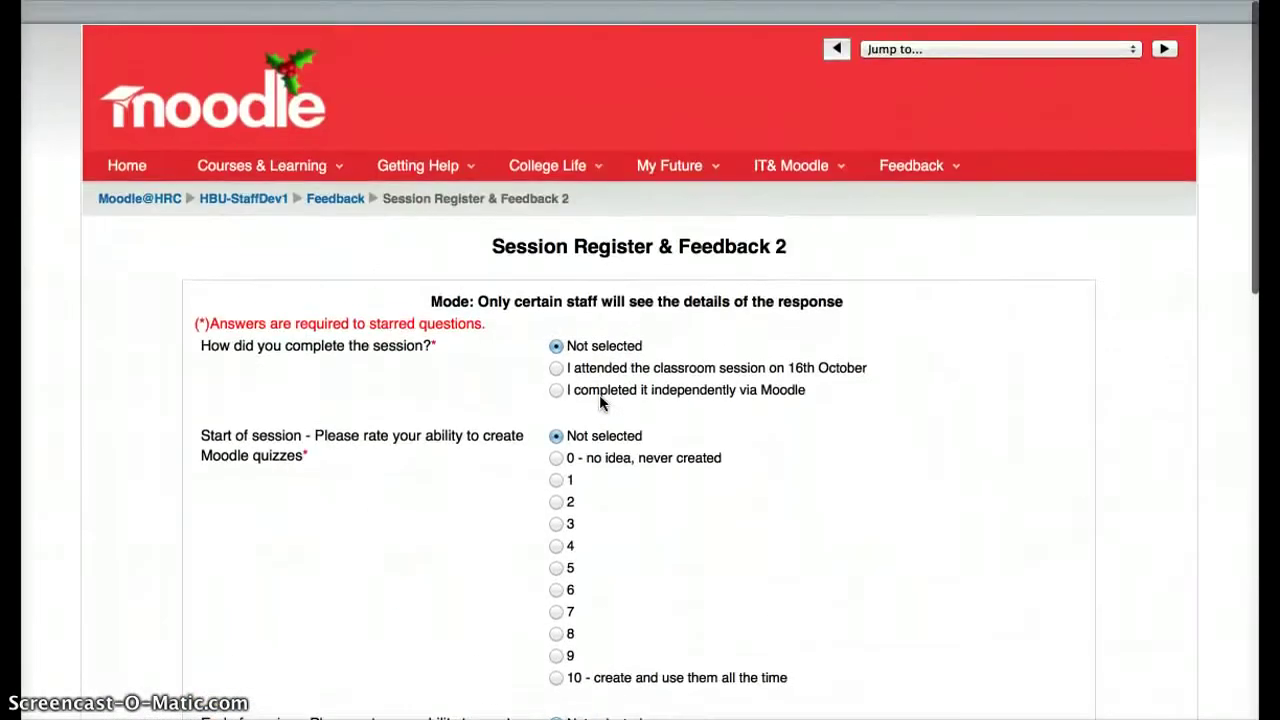
pyautogui.scroll(-20, 599, 394)
pyautogui.scroll(-1, 599, 402)
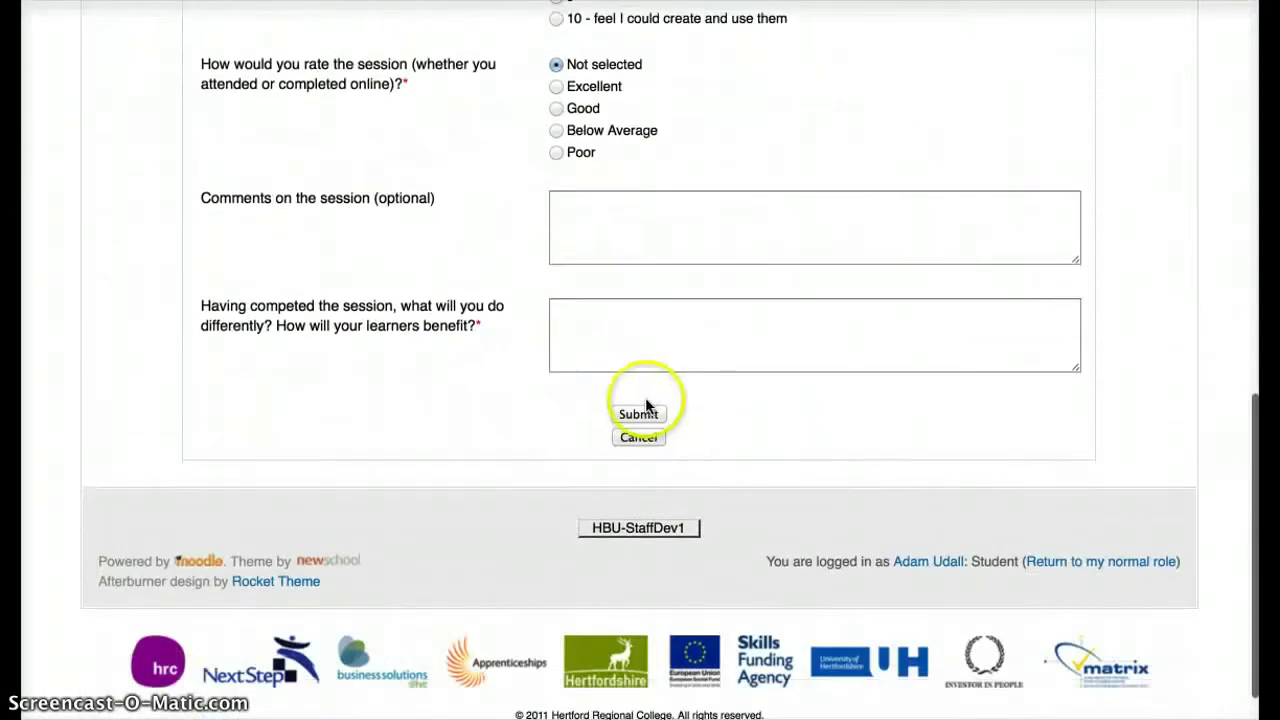
pyautogui.scroll(5, 623, 194)
pyautogui.scroll(5, 623, 194)
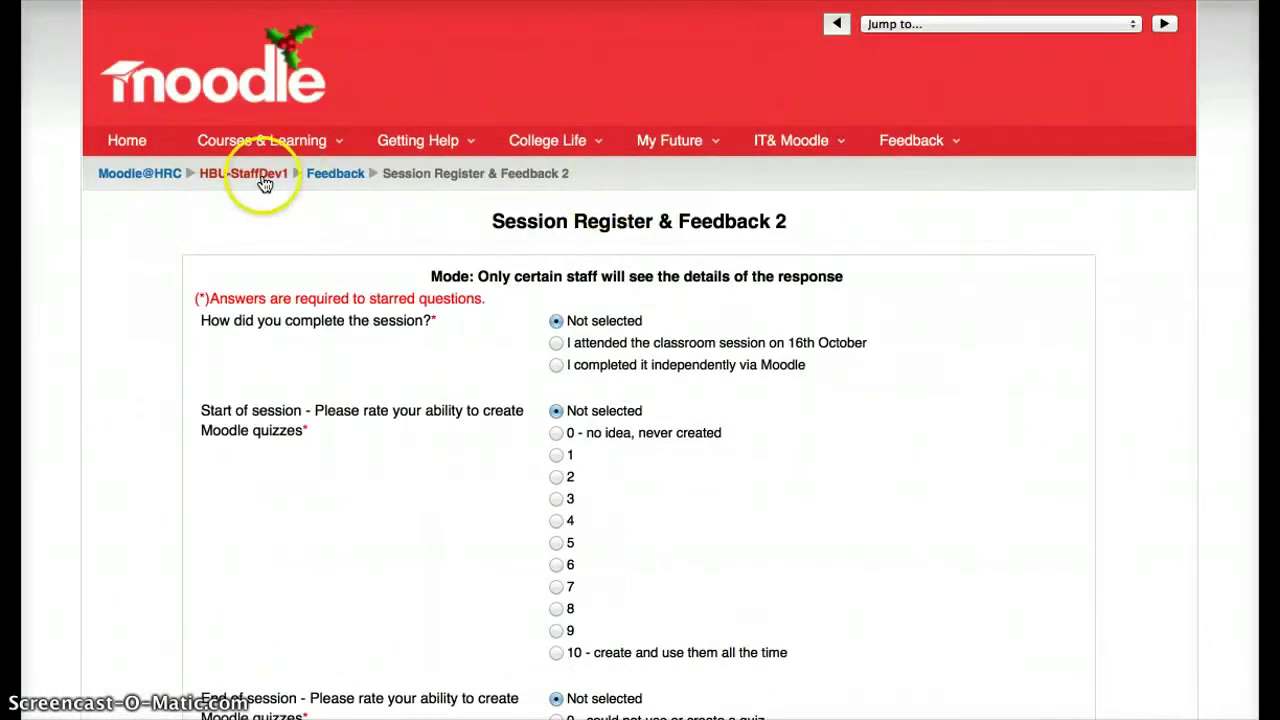
# Step: Go back to the HBU-StaffDev1 course and return to the normal teacher role
pyautogui.click(262, 178)
pyautogui.scroll(-3, 410, 423)
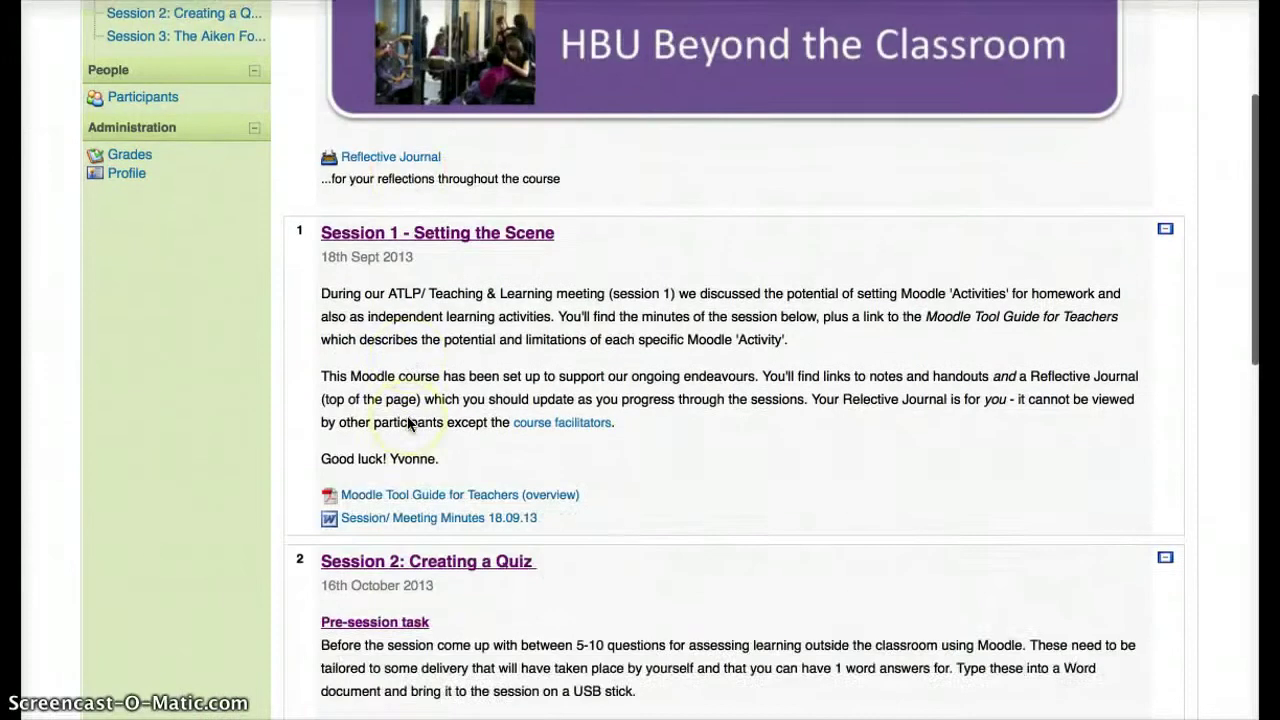
pyautogui.scroll(3, 410, 423)
pyautogui.click(1093, 176)
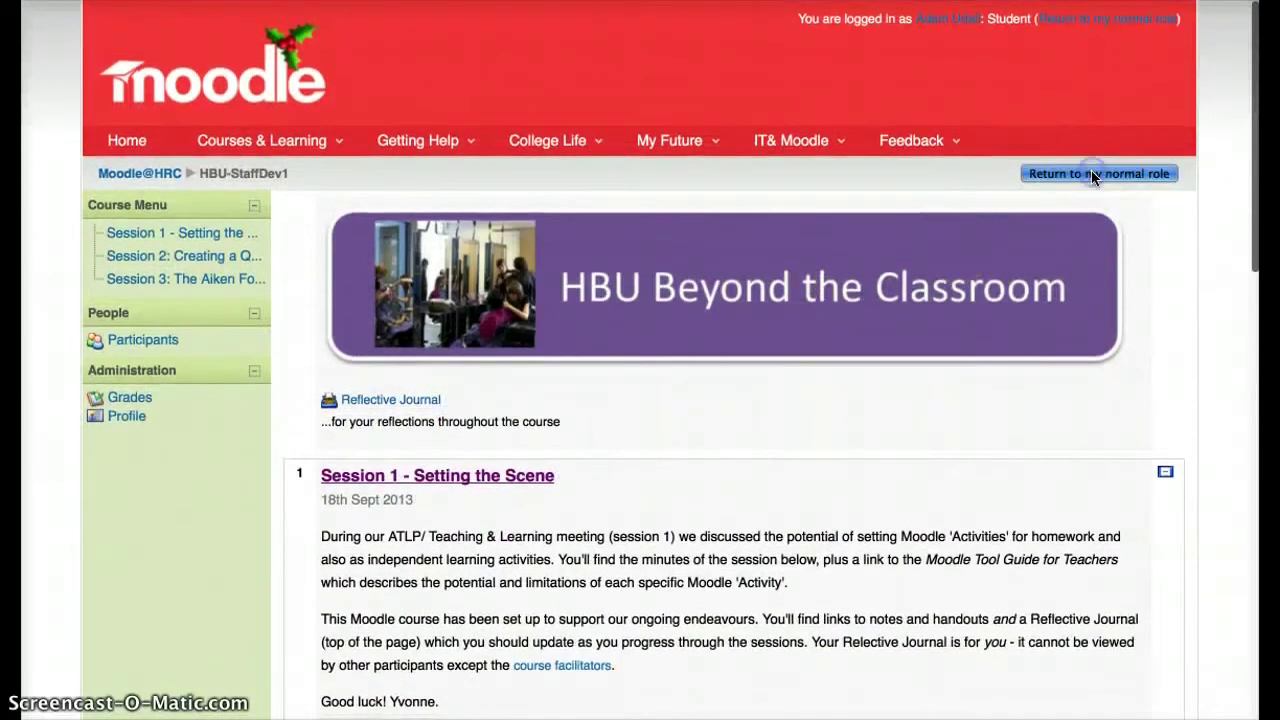
# Step: Reopen Session Register & Feedback 2 as the teacher to see its overview
pyautogui.scroll(-4, 866, 390)
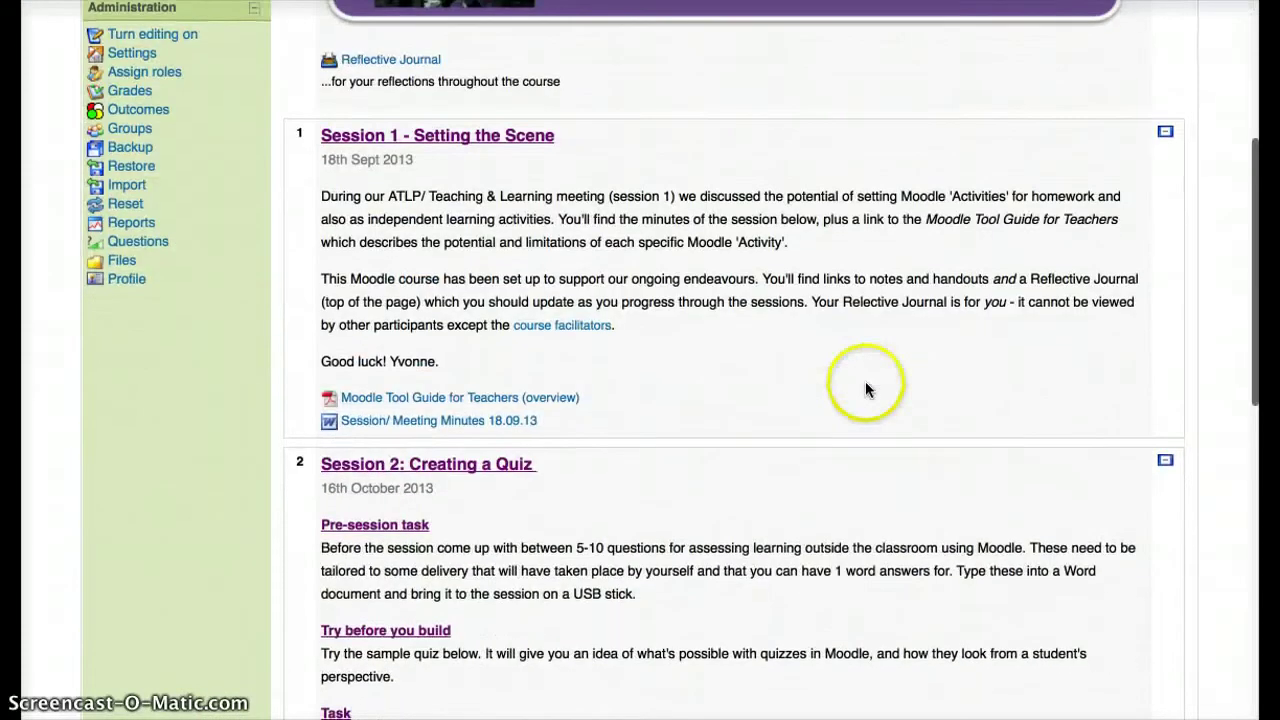
pyautogui.scroll(-5, 557, 480)
pyautogui.scroll(-1, 557, 490)
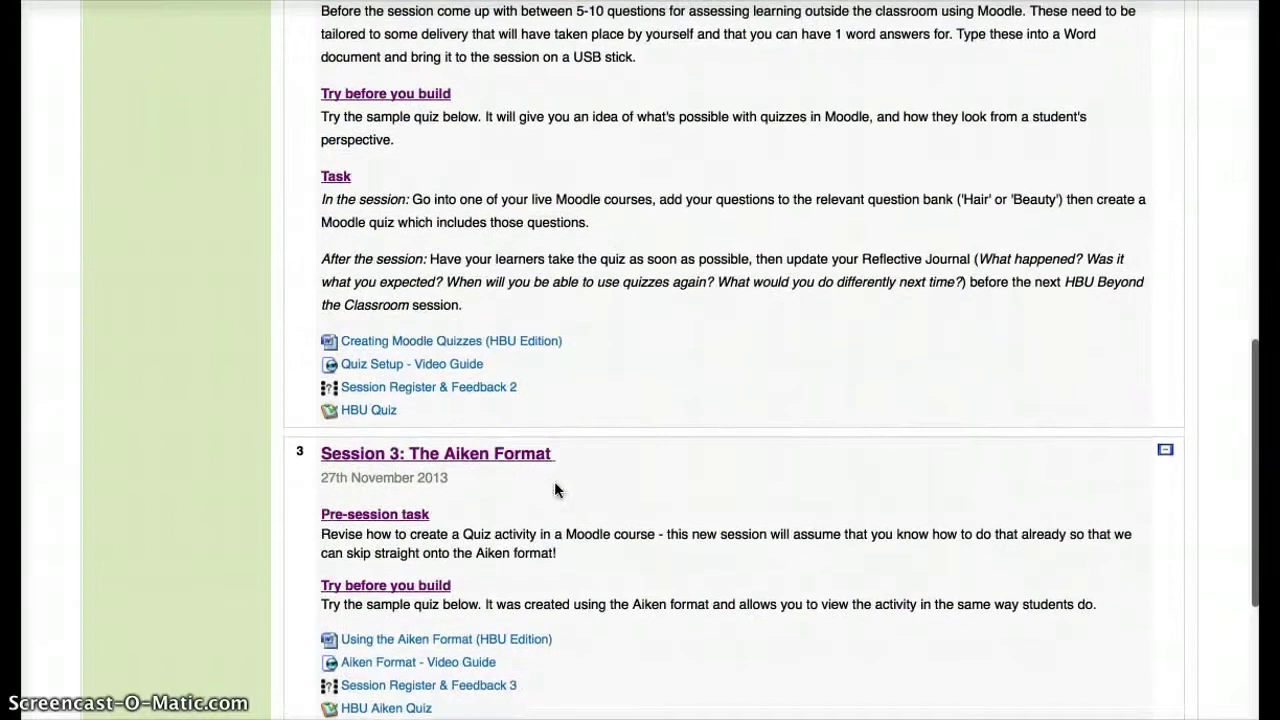
pyautogui.click(503, 395)
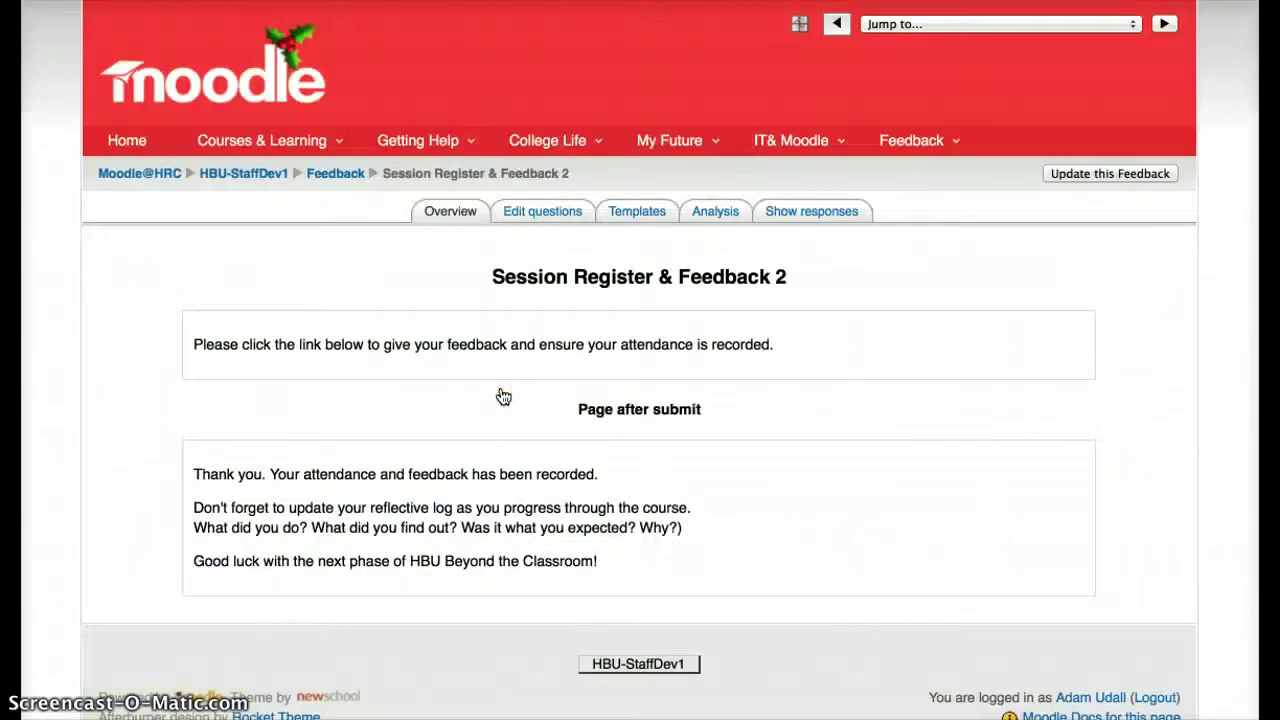
pyautogui.scroll(-3, 503, 395)
pyautogui.scroll(2, 503, 395)
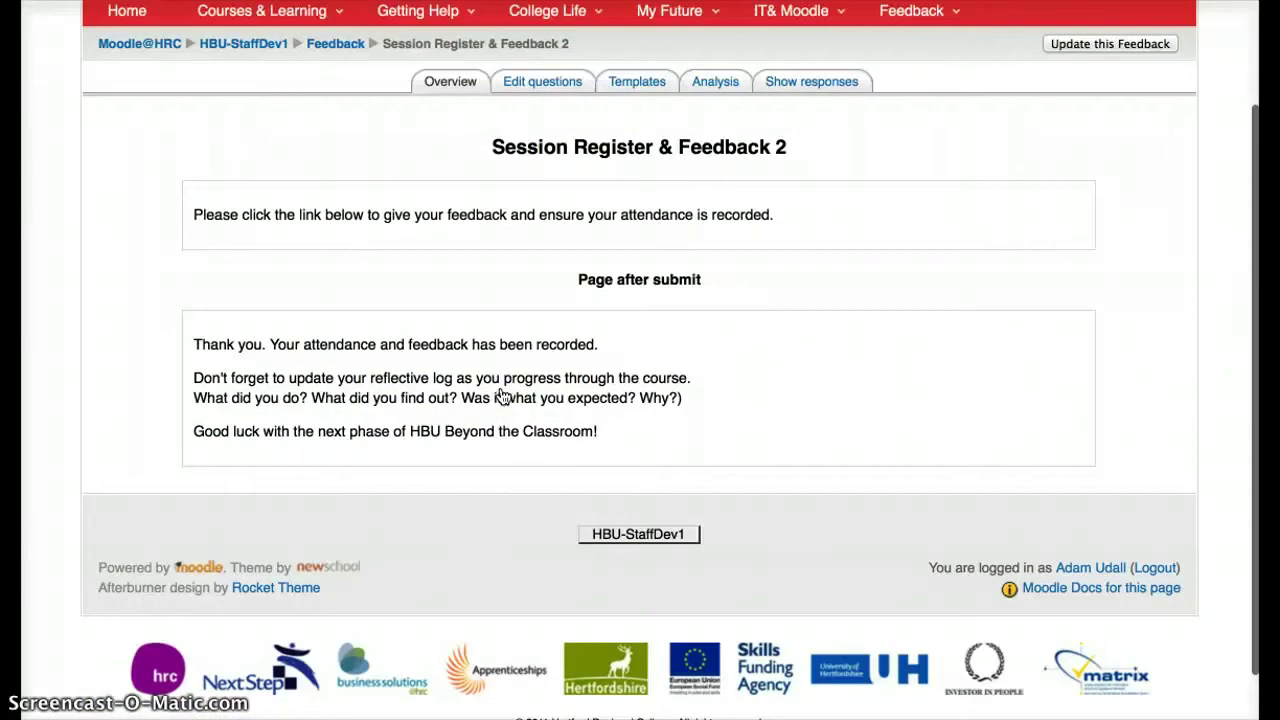
pyautogui.click(533, 183)
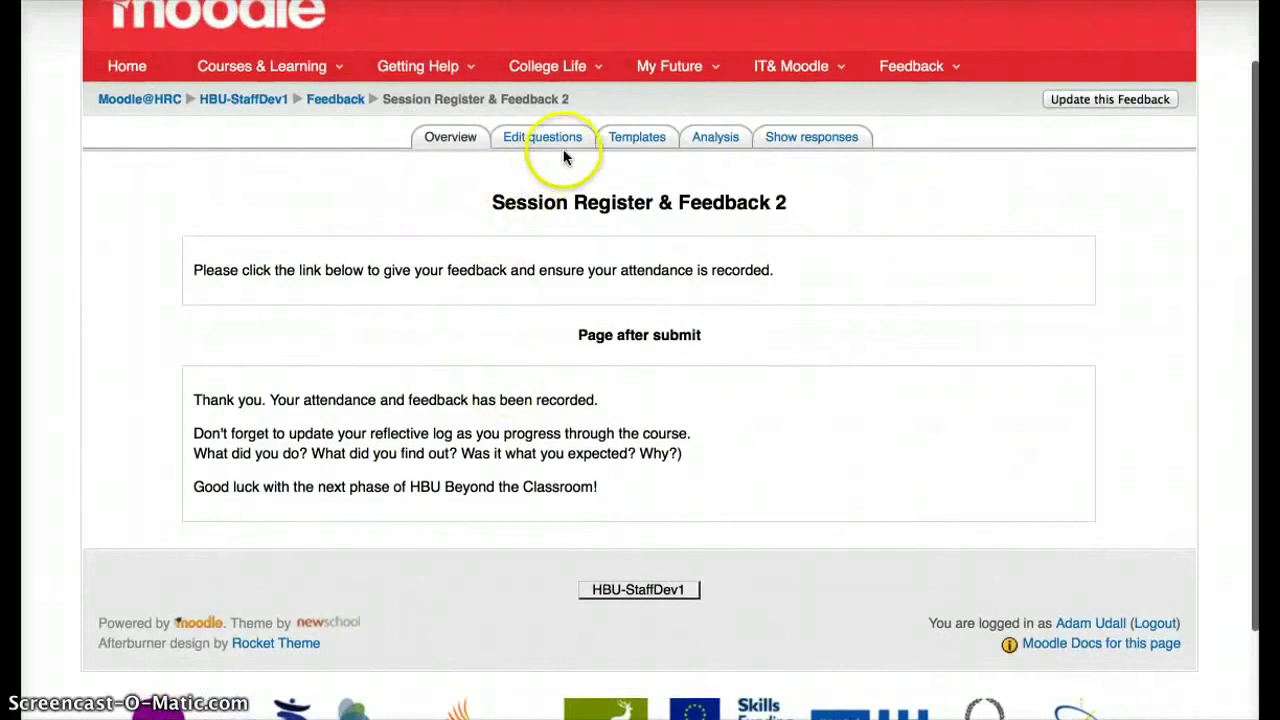
# Step: Review the Analysis bar charts and comments for the 18 submitted answers across 6 questions
pyautogui.click(712, 140)
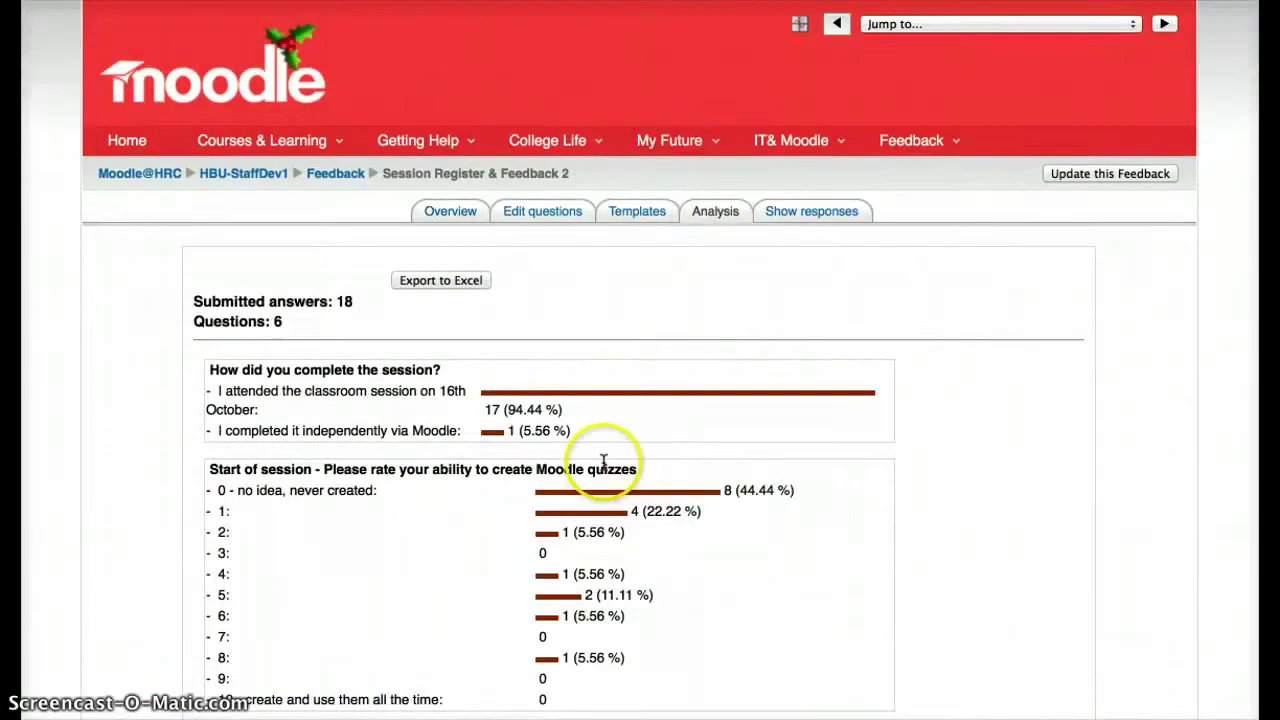
pyautogui.scroll(-3, 605, 455)
pyautogui.scroll(-10, 603, 462)
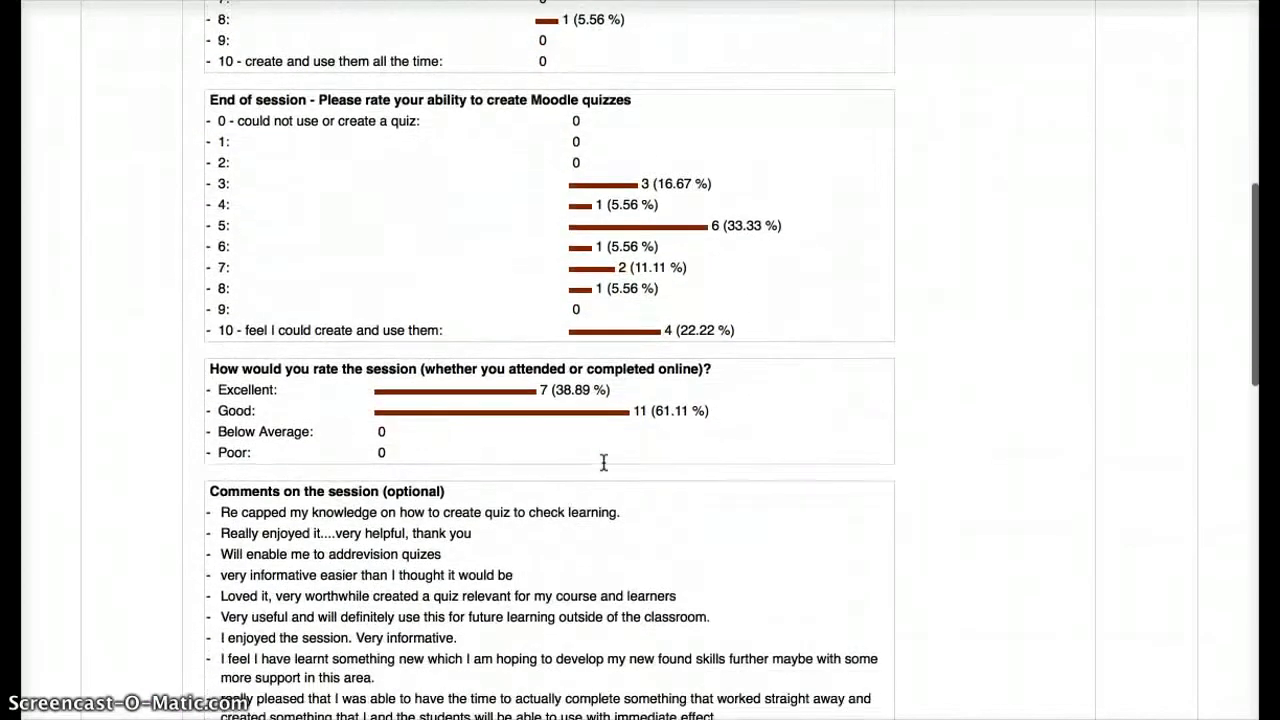
pyautogui.scroll(-12, 603, 462)
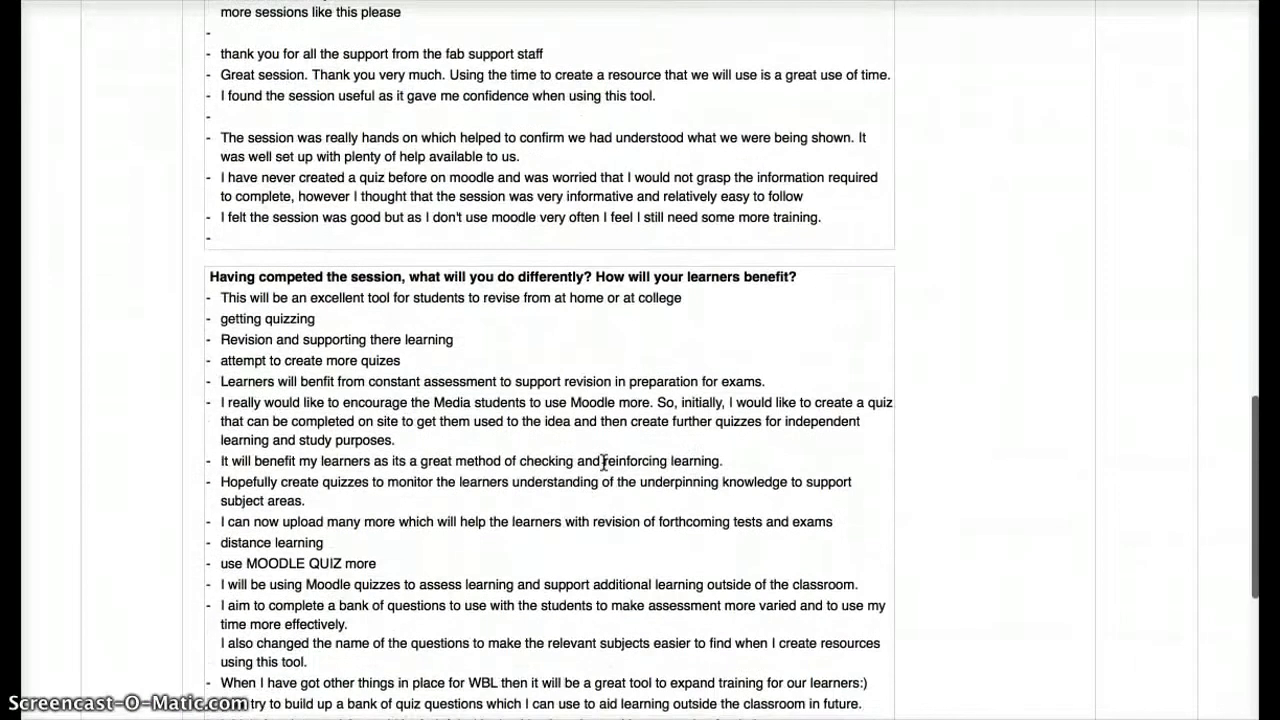
pyautogui.scroll(20, 603, 462)
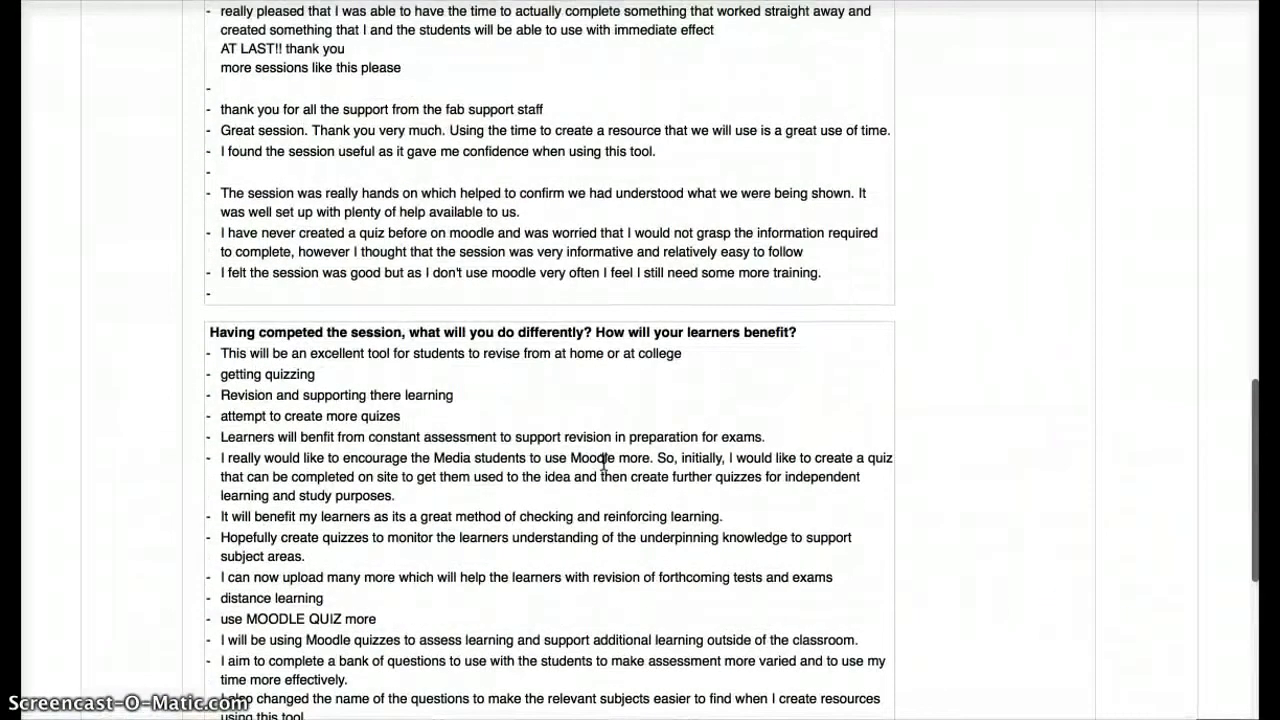
pyautogui.scroll(8, 603, 462)
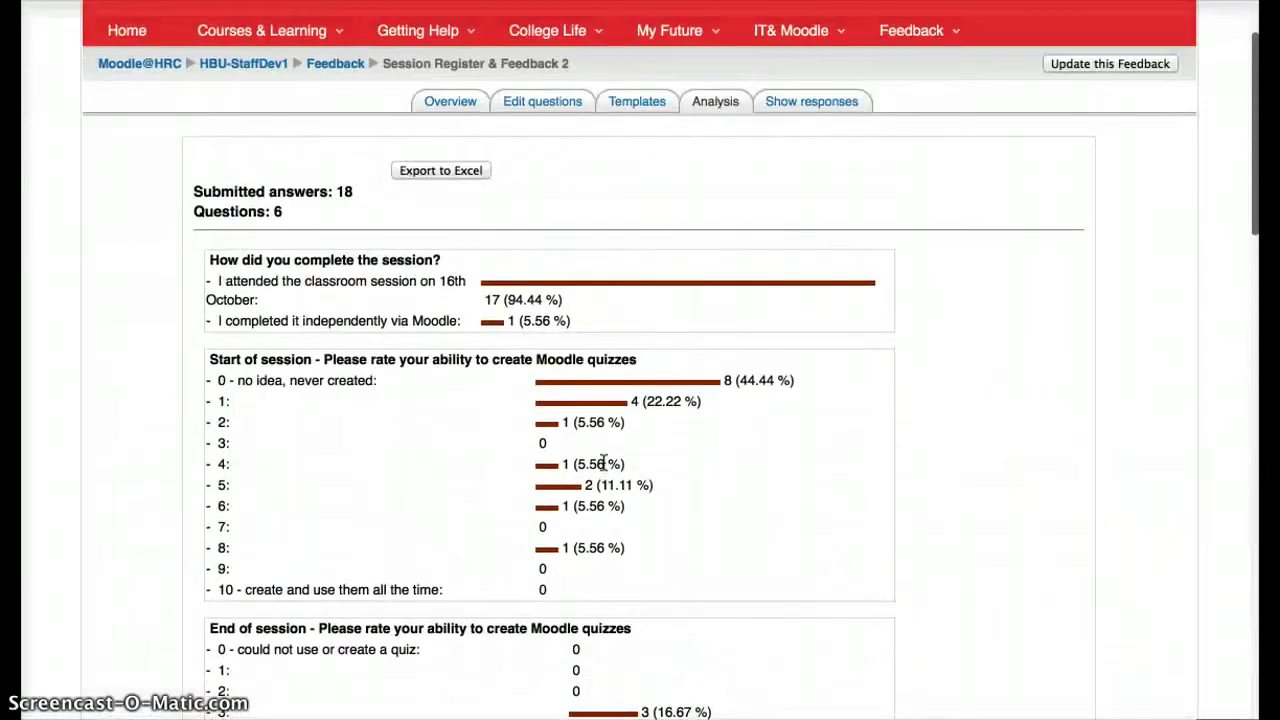
pyautogui.scroll(2, 603, 462)
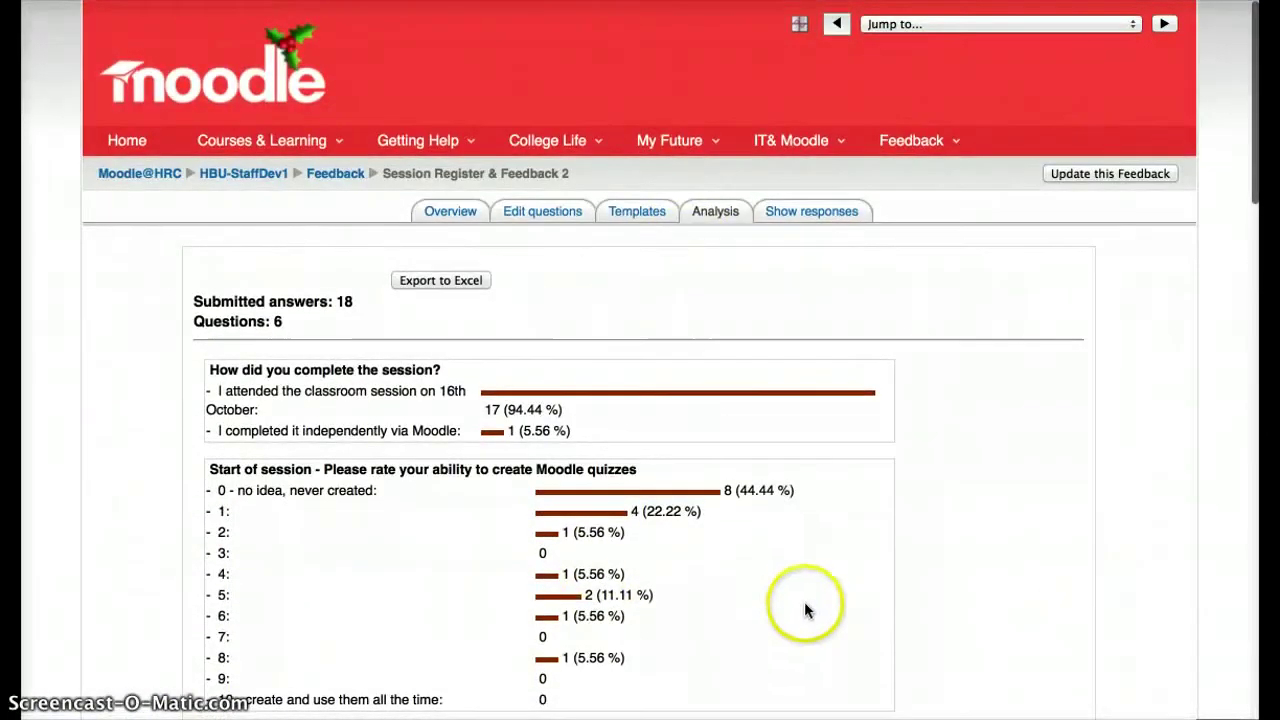
# Step: List all 18 non-anonymous submitted entries for Session Register & Feedback 2
pyautogui.click(809, 216)
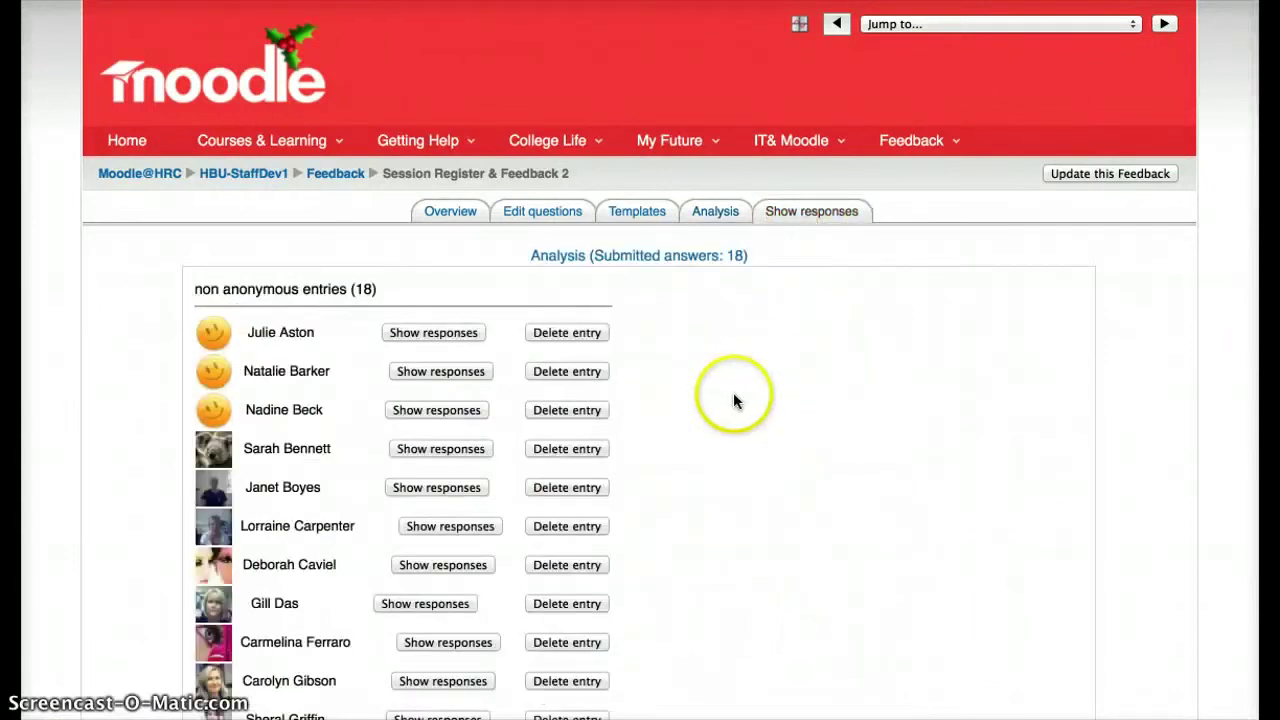
pyautogui.scroll(-10, 734, 399)
pyautogui.scroll(5, 734, 399)
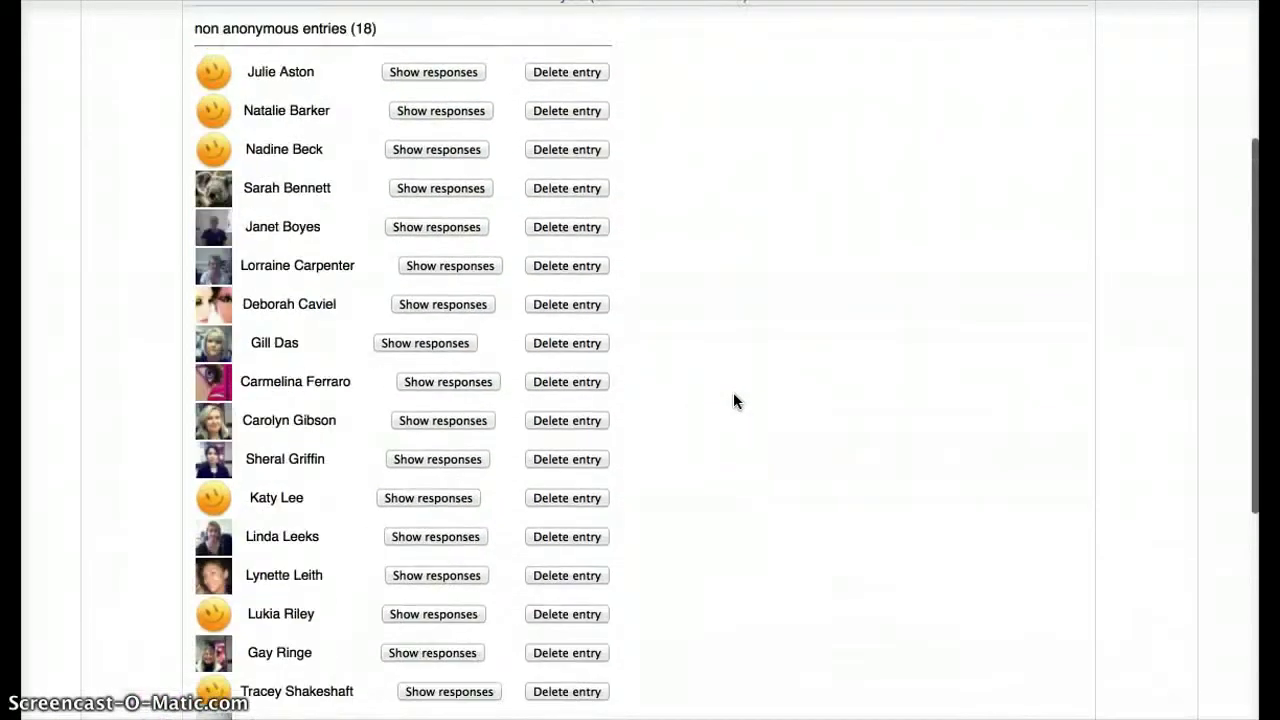
pyautogui.scroll(5, 733, 401)
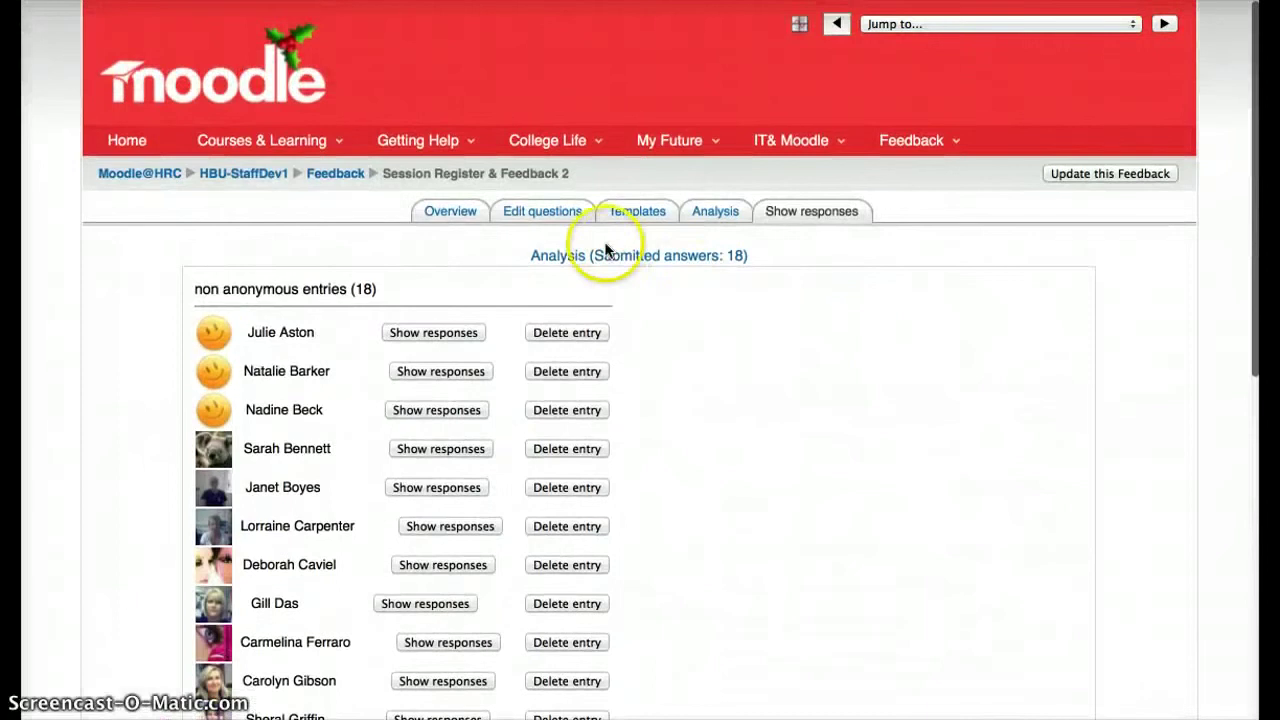
pyautogui.moveTo(360, 140)
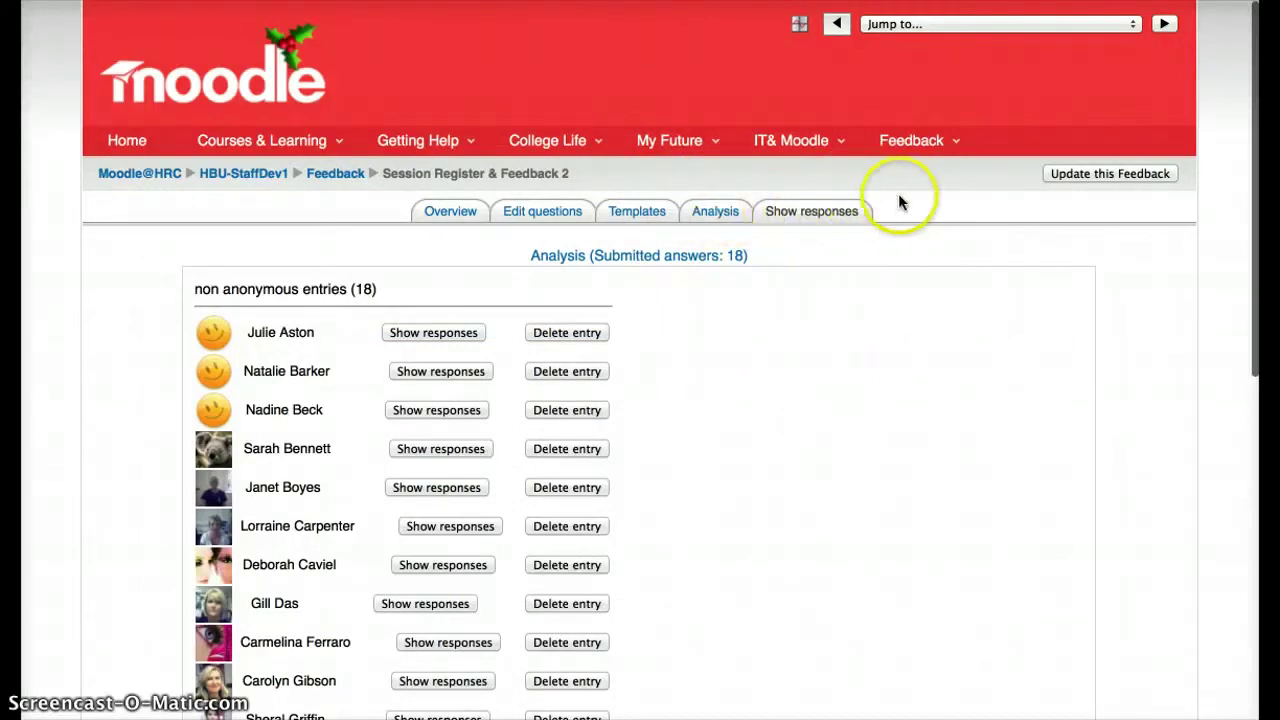
pyautogui.click(815, 208)
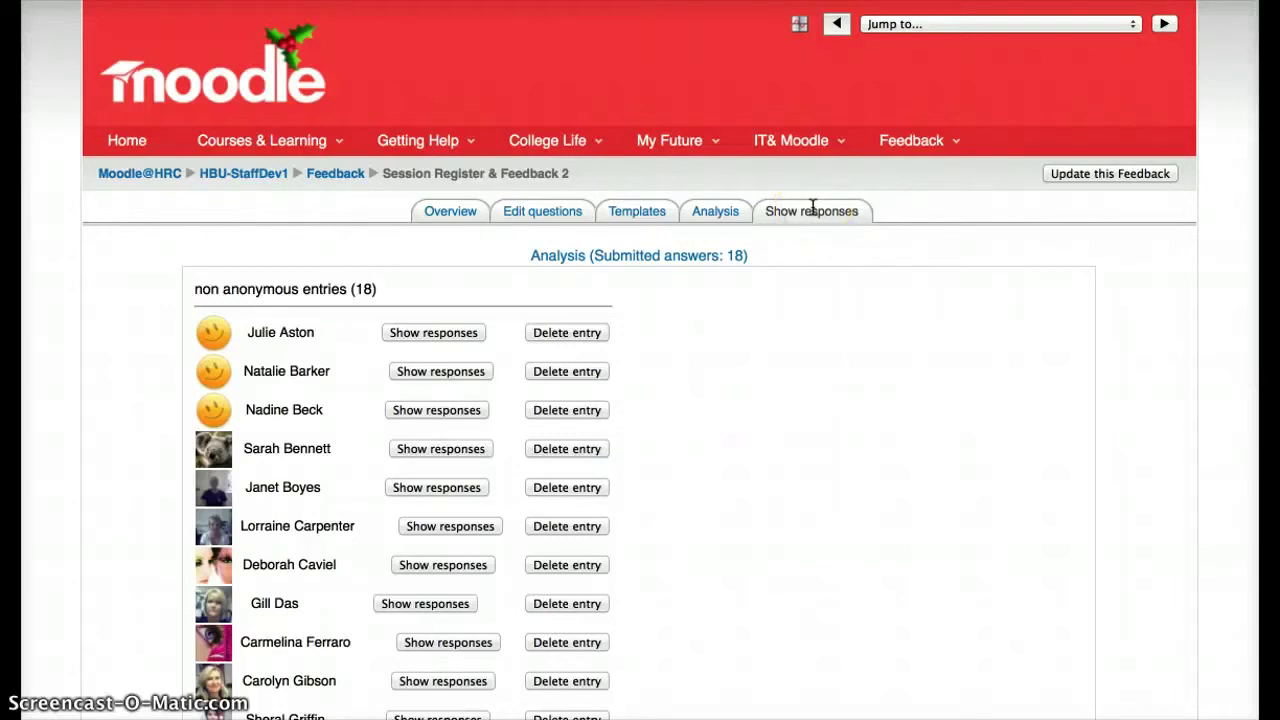
# Step: Go to the BTEC Pig Ownership course page and scroll to its top section
pyautogui.click(245, 174)
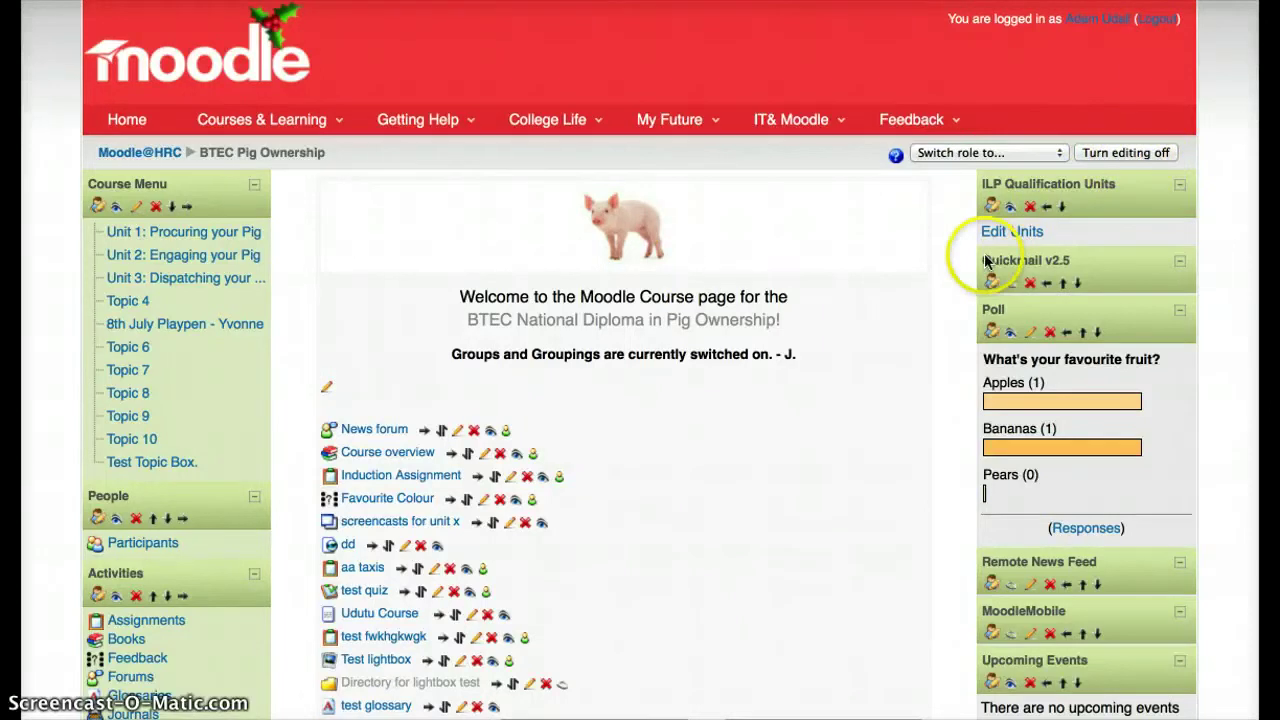
pyautogui.scroll(-5, 735, 406)
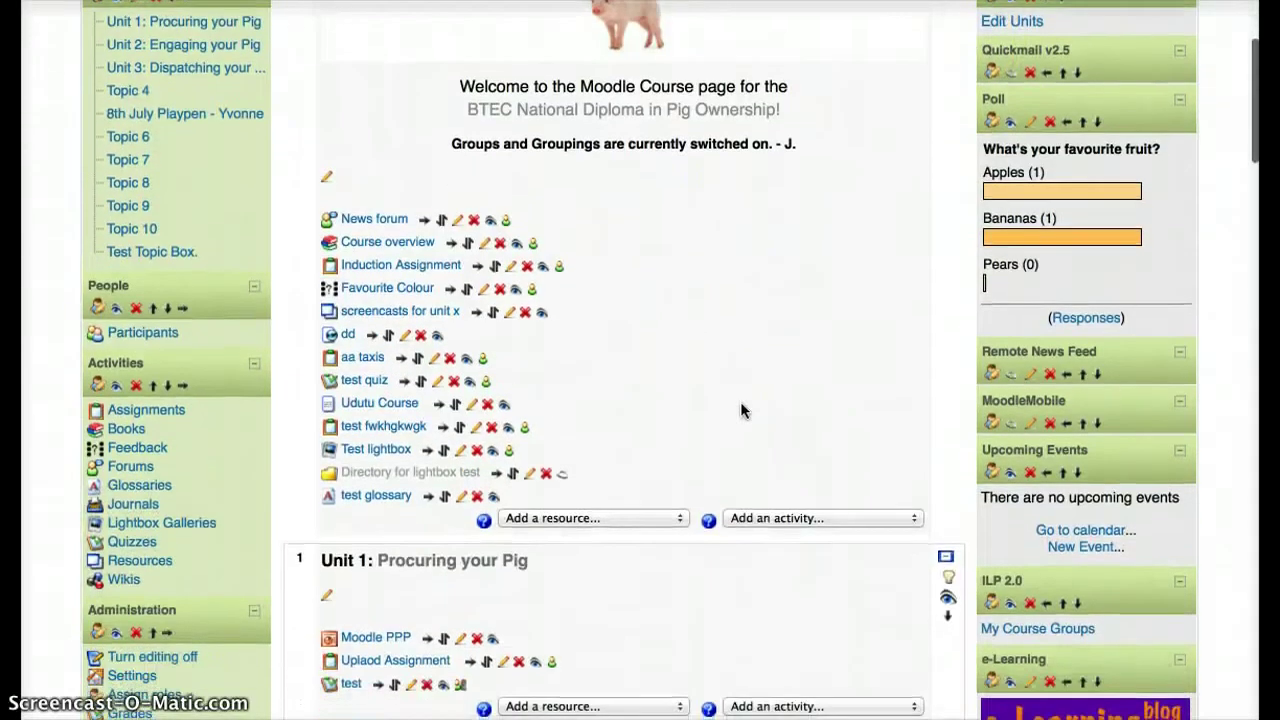
pyautogui.scroll(-2, 741, 410)
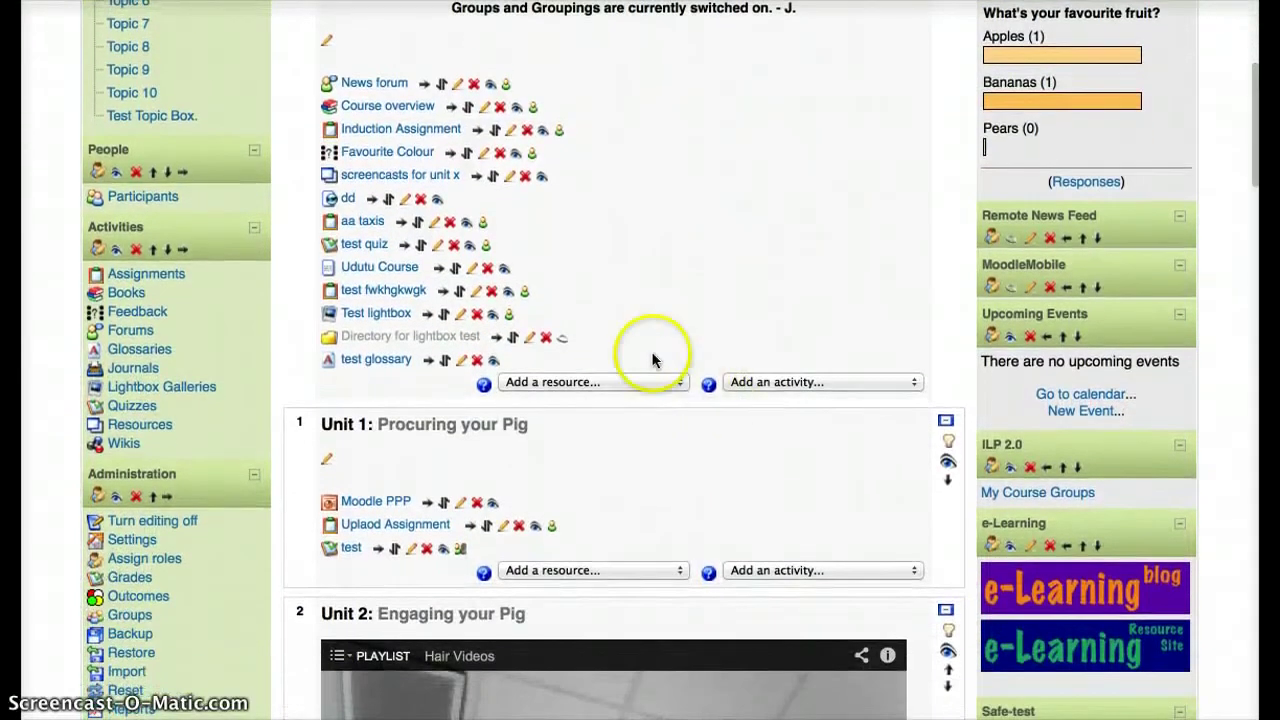
# Step: Add a new Feedback activity from the Add an activity list
pyautogui.click(816, 382)
pyautogui.click(816, 382)
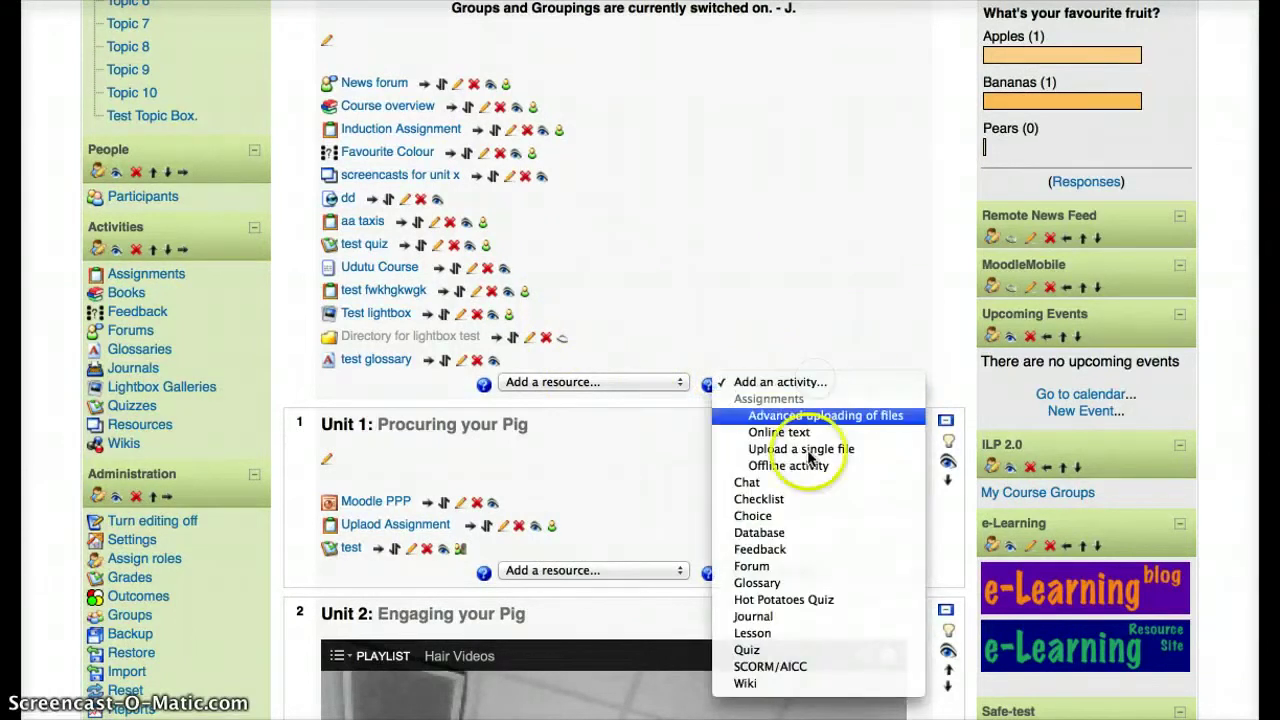
pyautogui.click(816, 550)
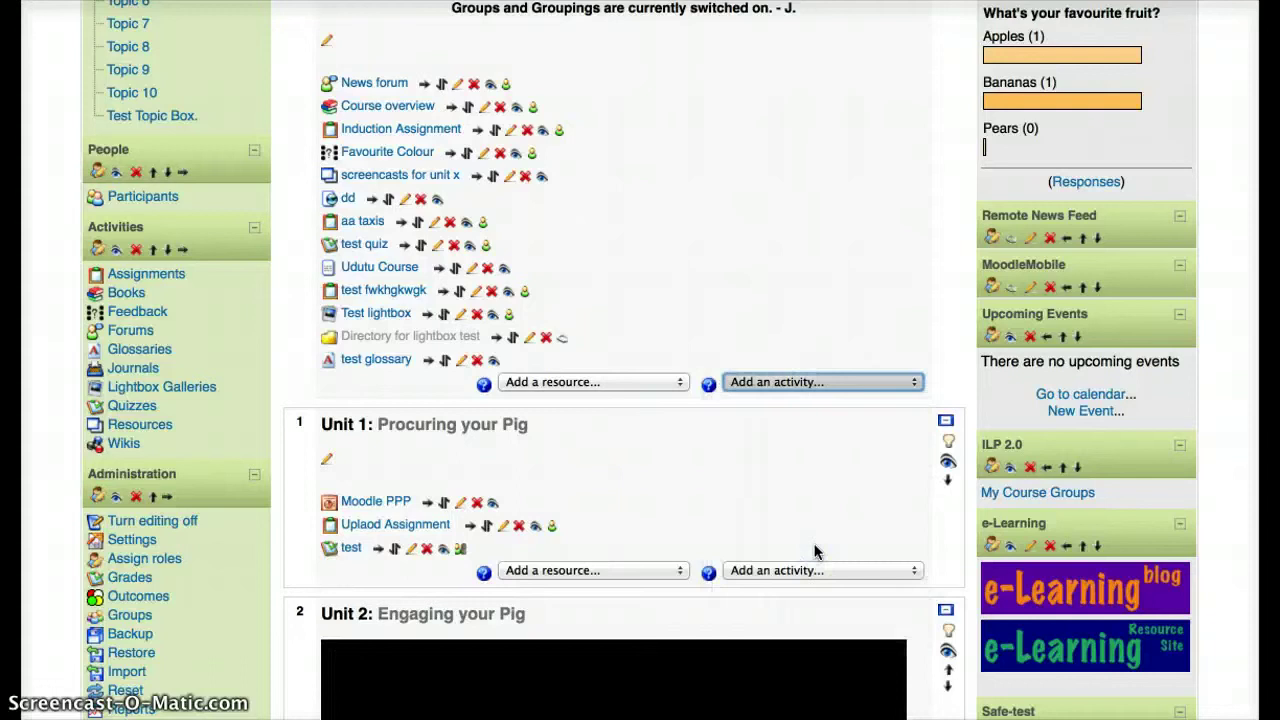
pyautogui.scroll(-2, 766, 404)
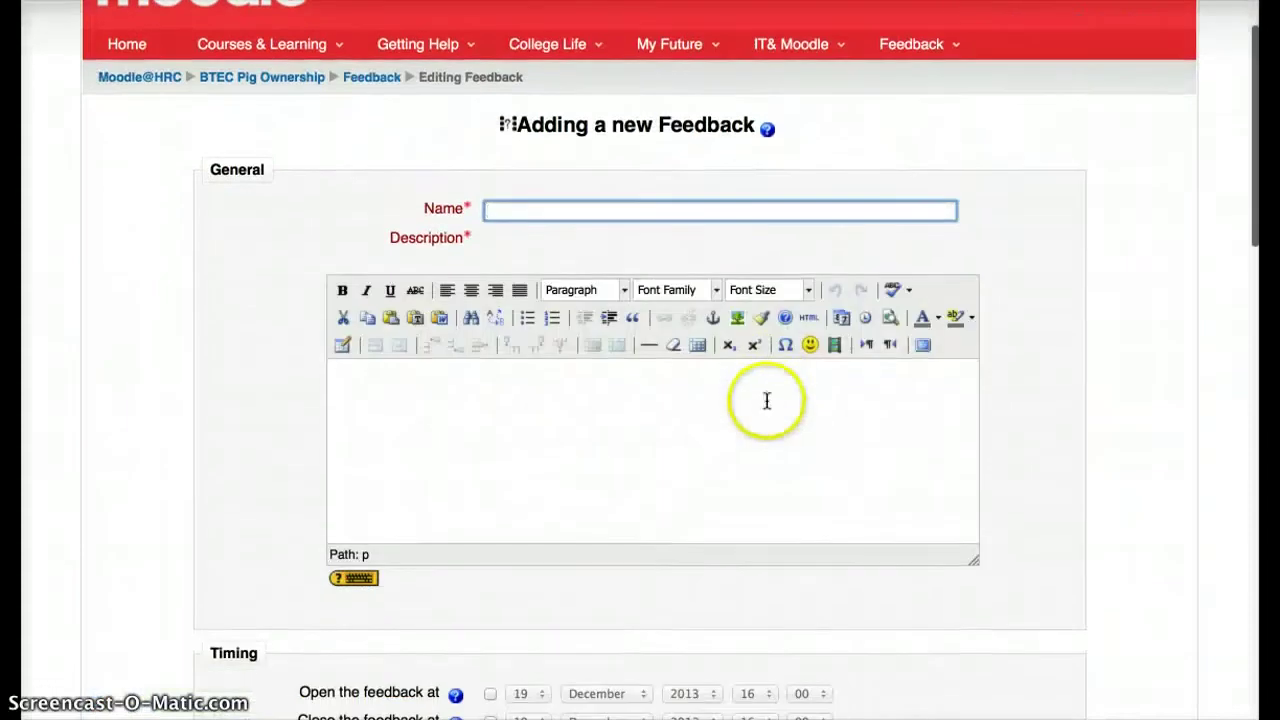
# Step: Name it 'Feedback Test' with description 'Please submit your opinions and feedback here.'
pyautogui.click(636, 215)
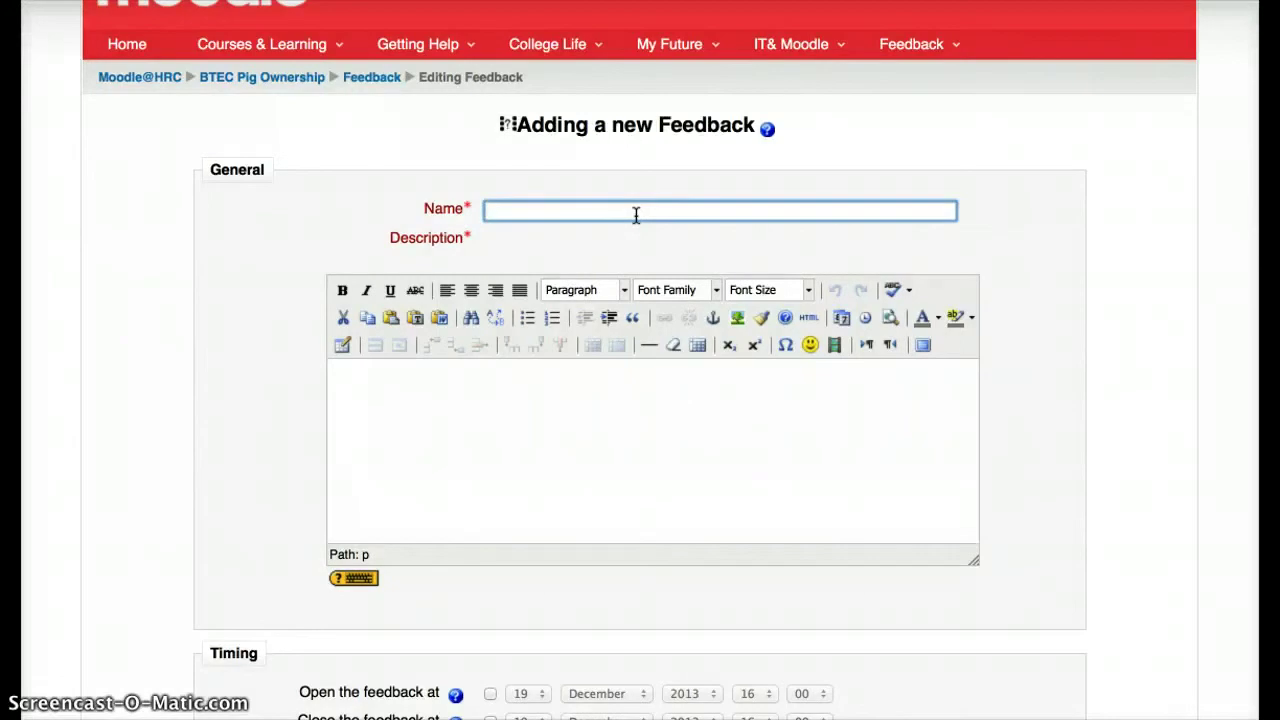
pyautogui.write('Feedback Test')
pyautogui.click(585, 403)
pyautogui.scroll(-3, 585, 403)
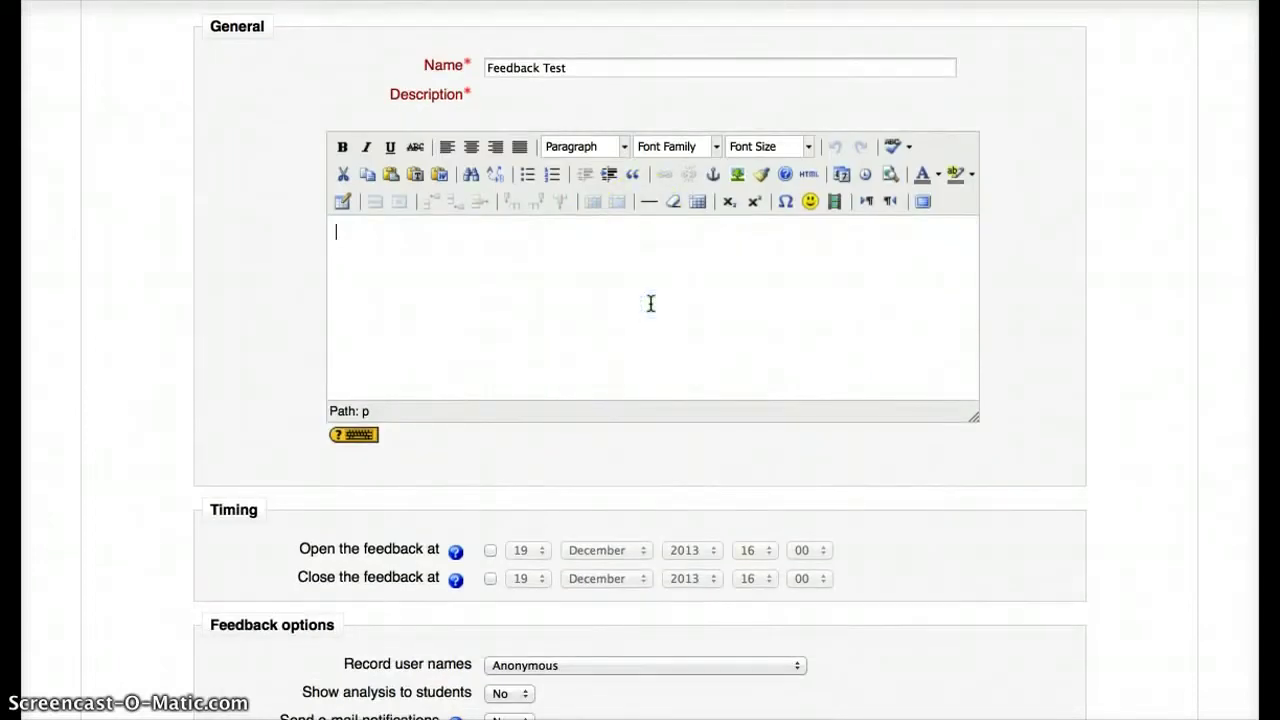
pyautogui.write('Please submit your op')
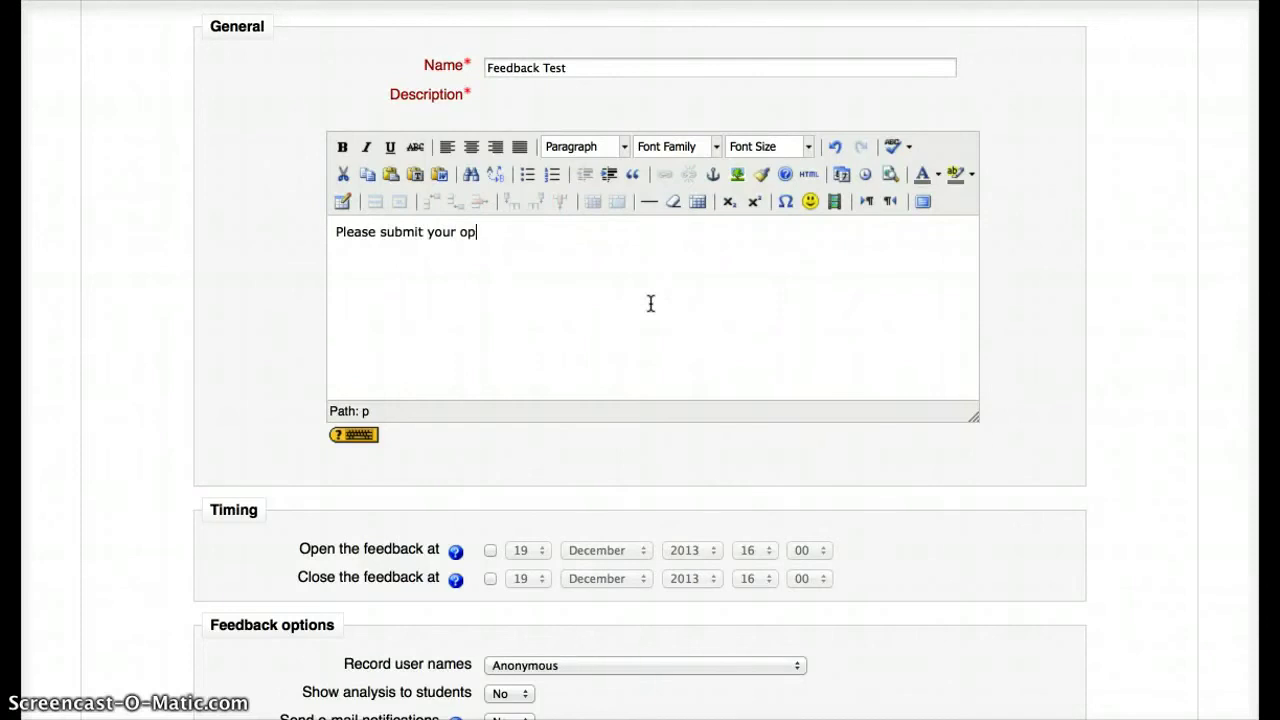
pyautogui.write('inions and feedback')
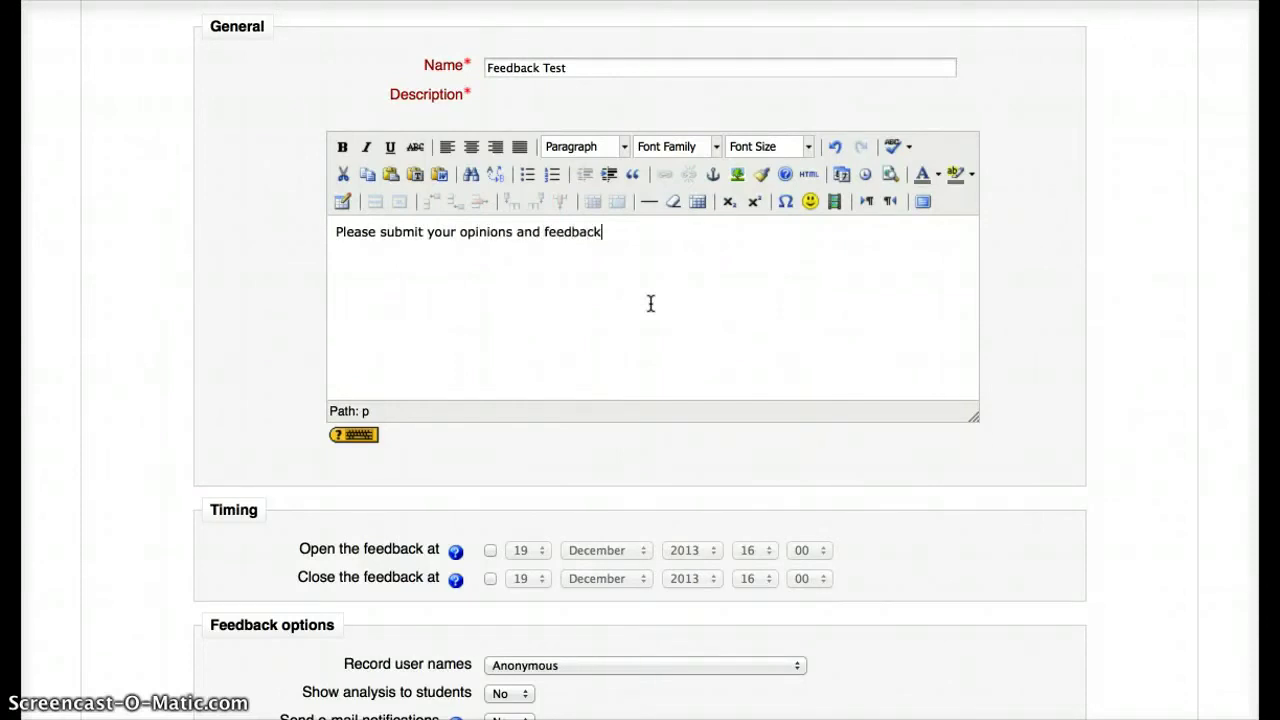
pyautogui.write(' here')
pyautogui.scroll(-1, 650, 303)
pyautogui.write('.')
pyautogui.scroll(-2, 650, 303)
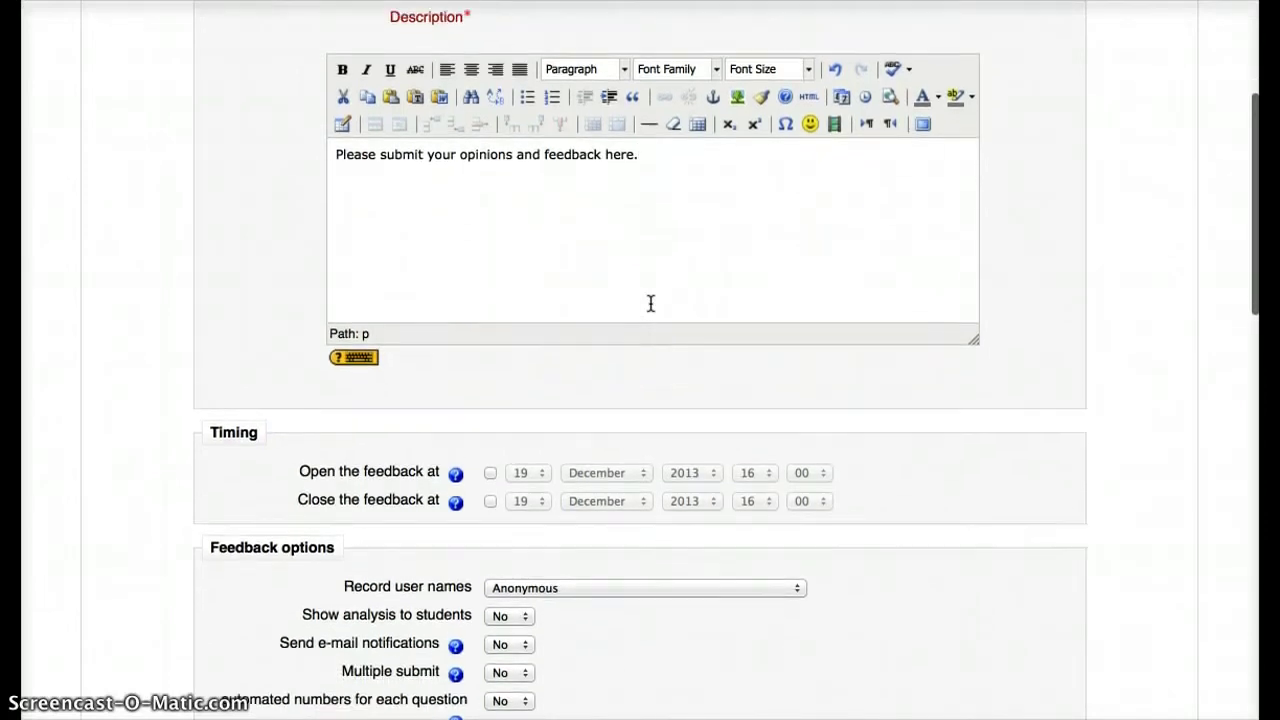
pyautogui.scroll(-10, 650, 303)
pyautogui.click(686, 26)
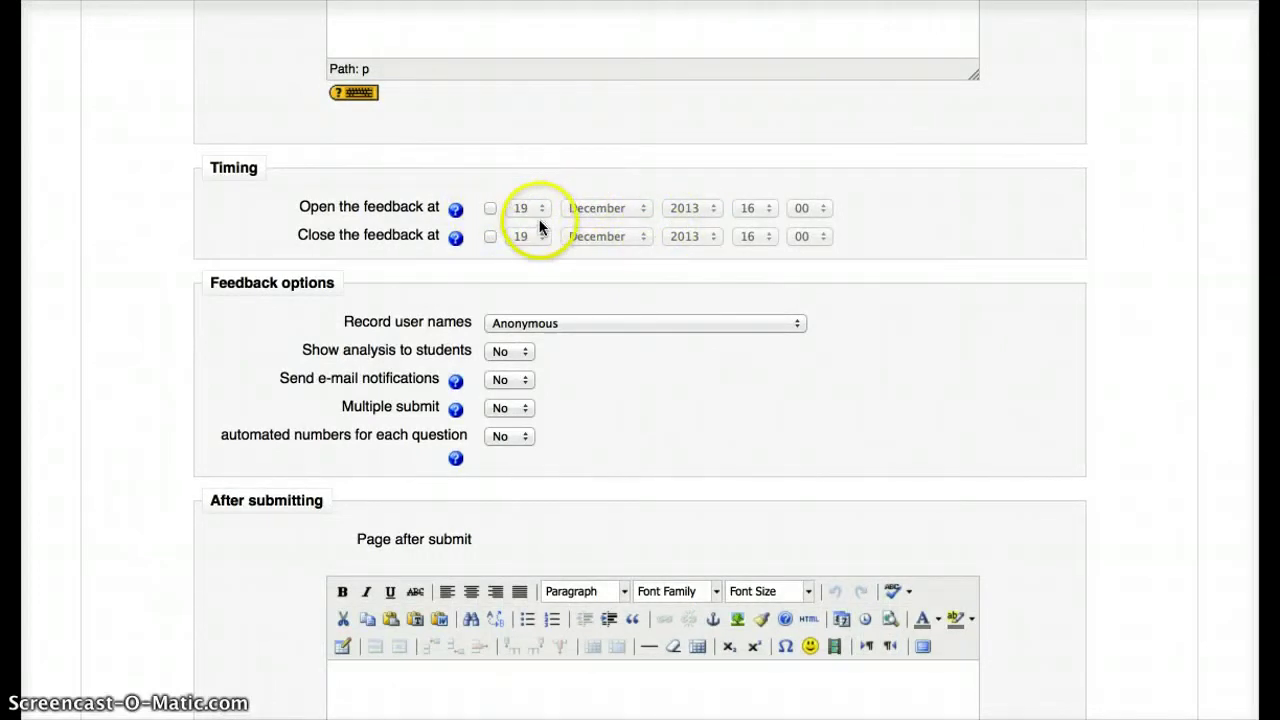
pyautogui.scroll(-1, 554, 228)
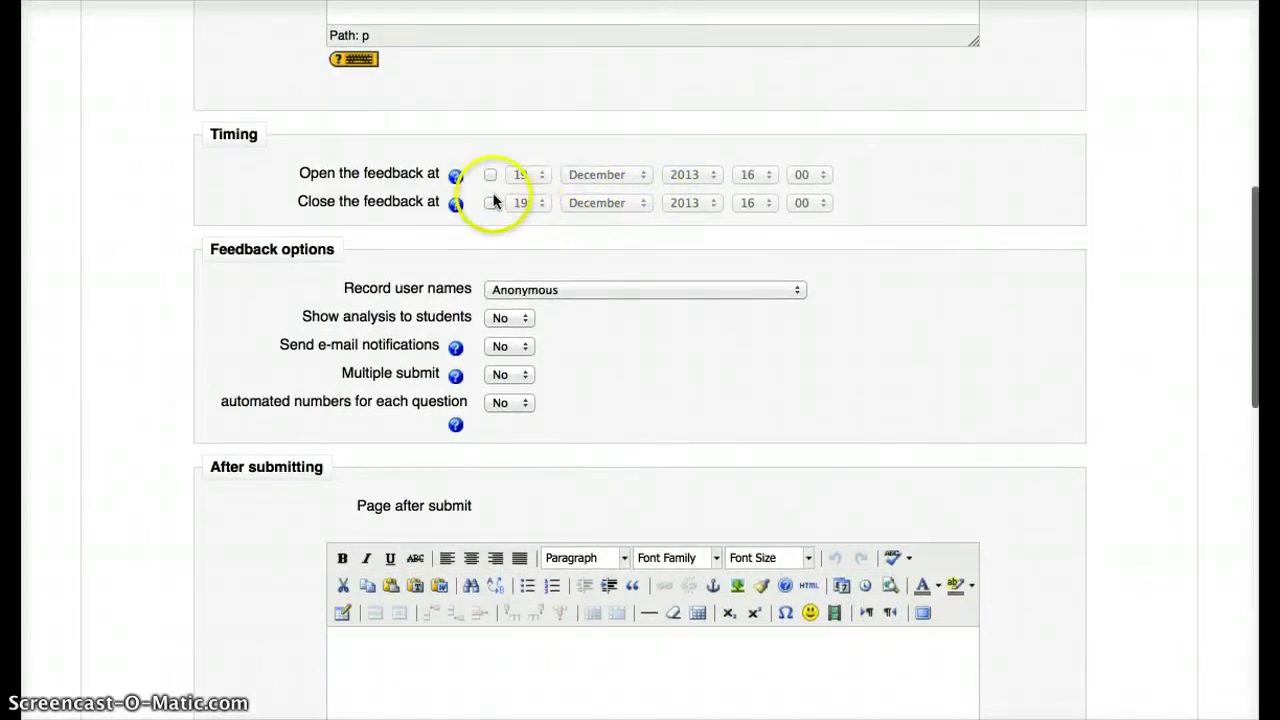
pyautogui.scroll(-5, 523, 241)
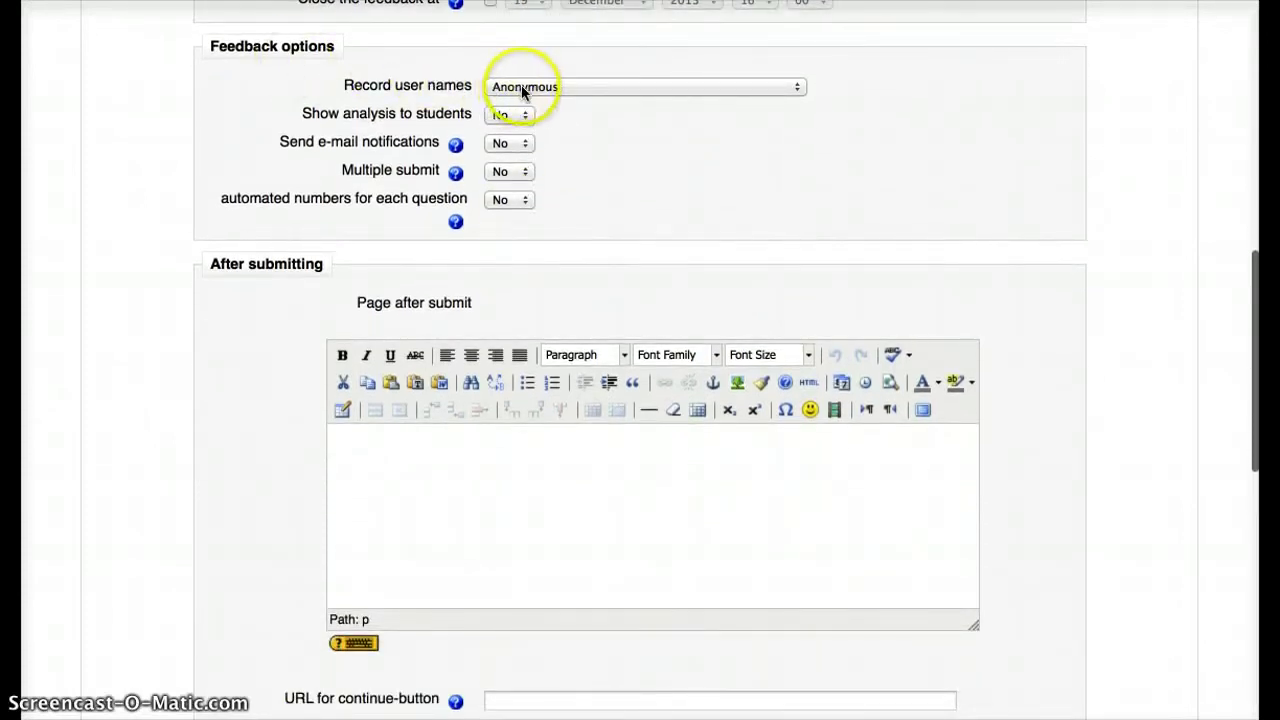
pyautogui.scroll(1, 545, 94)
pyautogui.press('Tab')
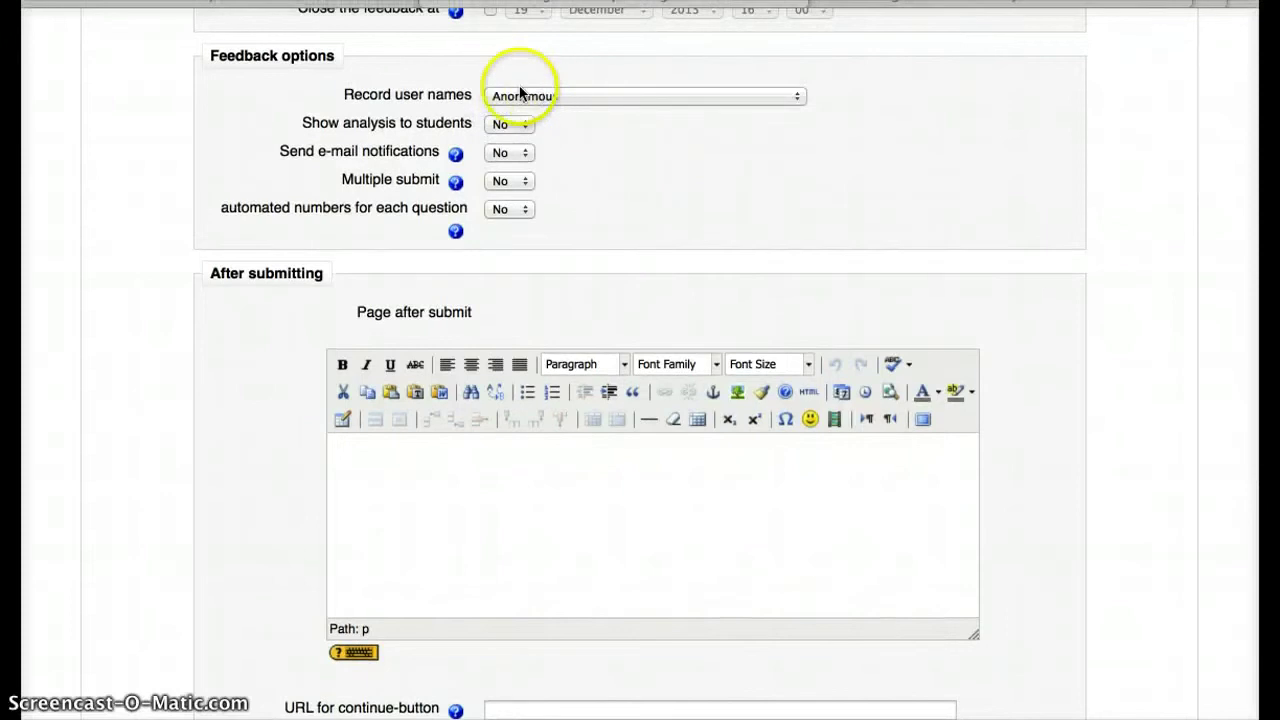
pyautogui.click(520, 91)
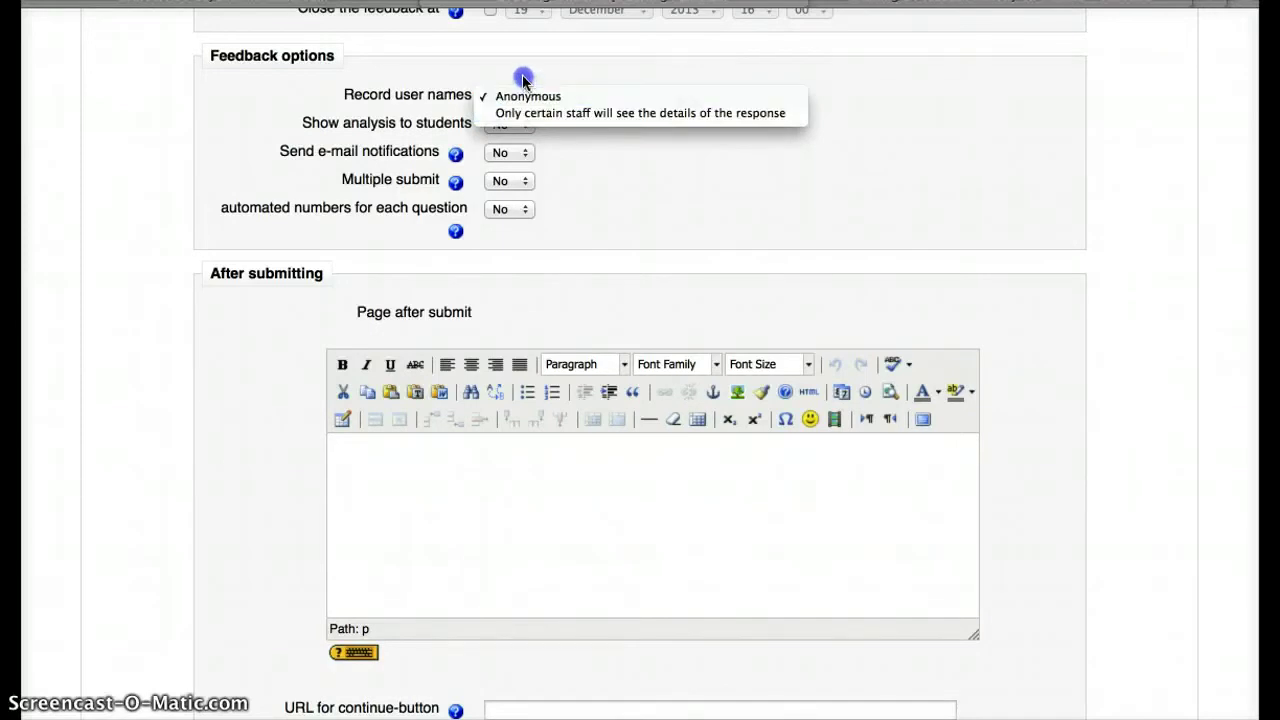
pyautogui.click(522, 74)
pyautogui.scroll(1, 522, 80)
pyautogui.scroll(-1, 522, 80)
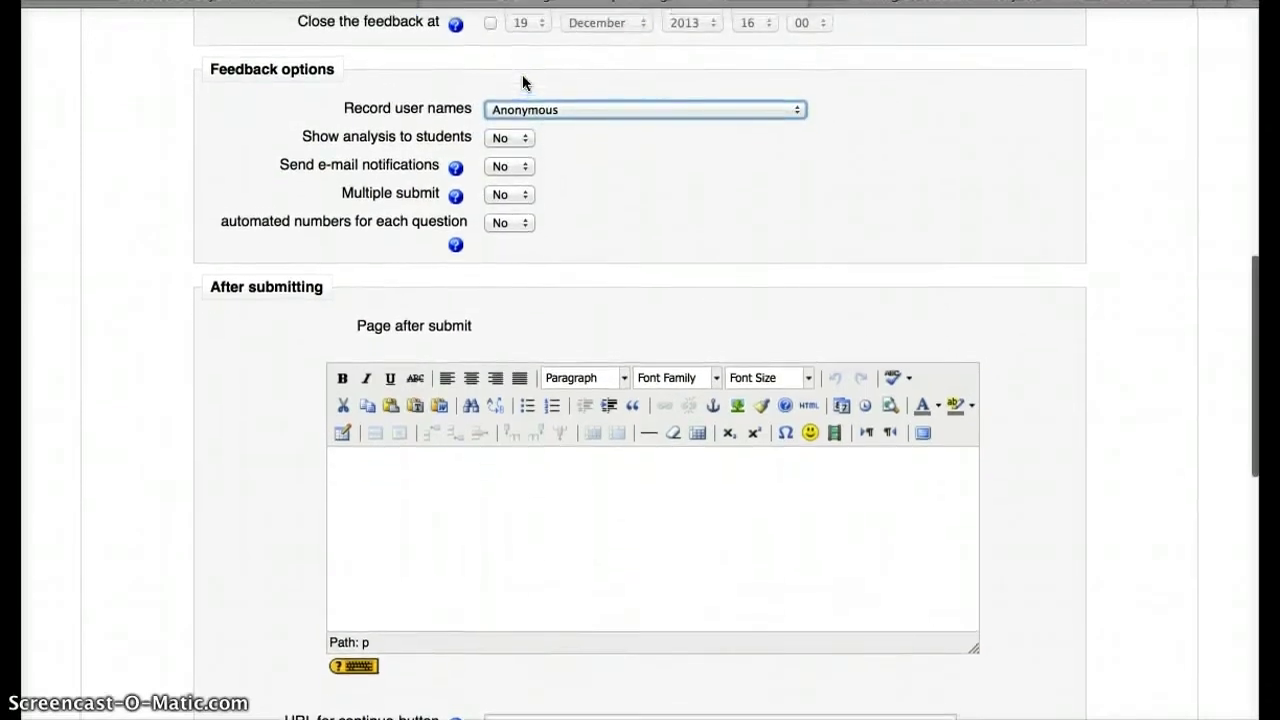
pyautogui.click(517, 138)
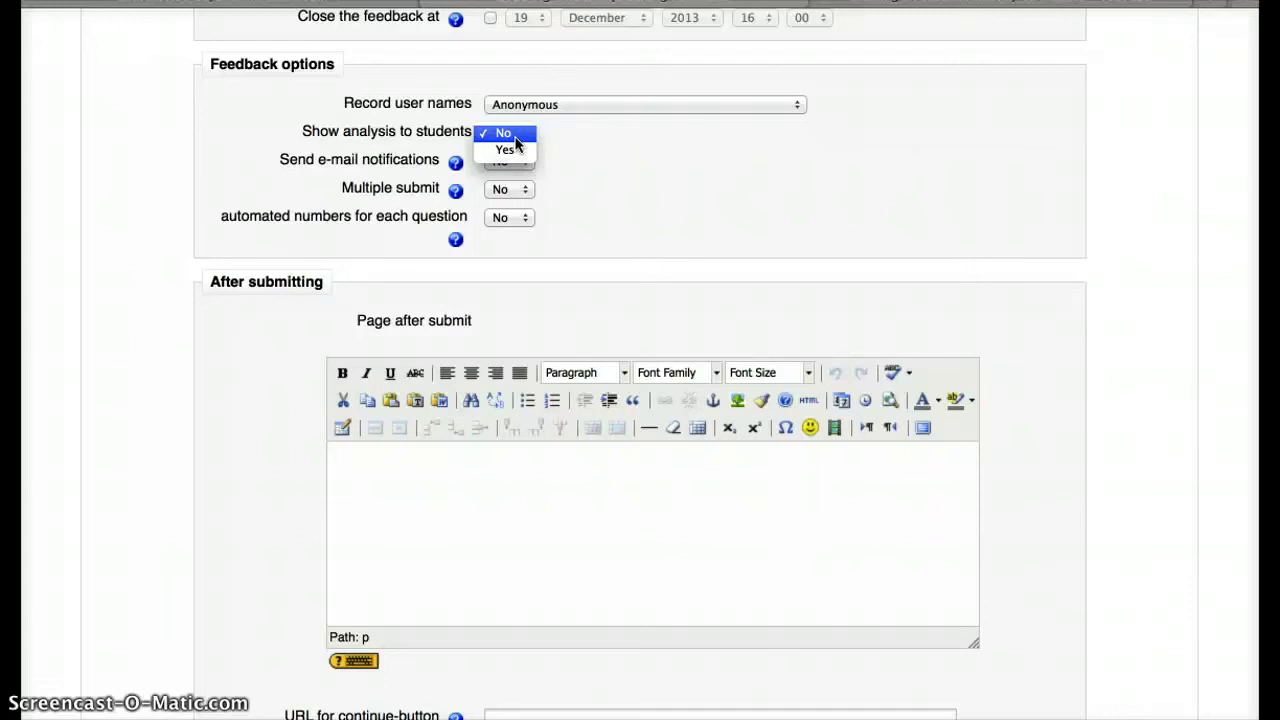
# Step: Set Show analysis and Send e-mail notifications to No
pyautogui.click(515, 138)
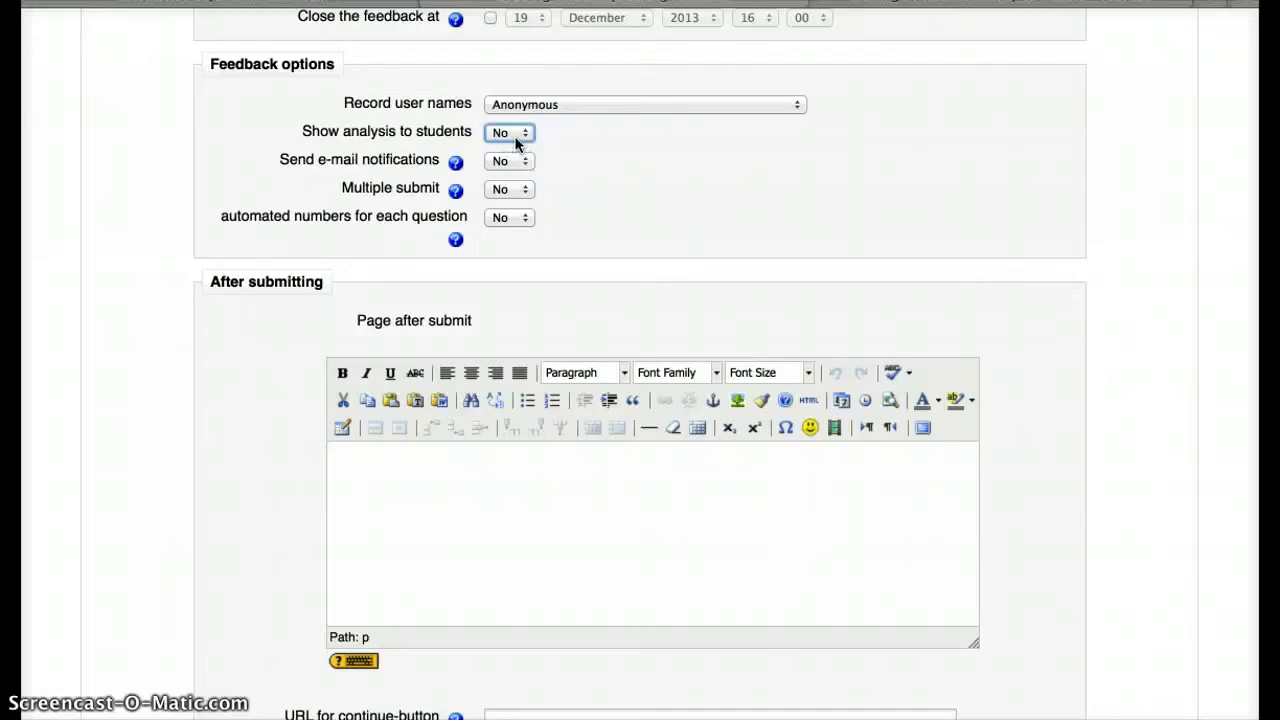
pyautogui.click(552, 155)
pyautogui.click(503, 163)
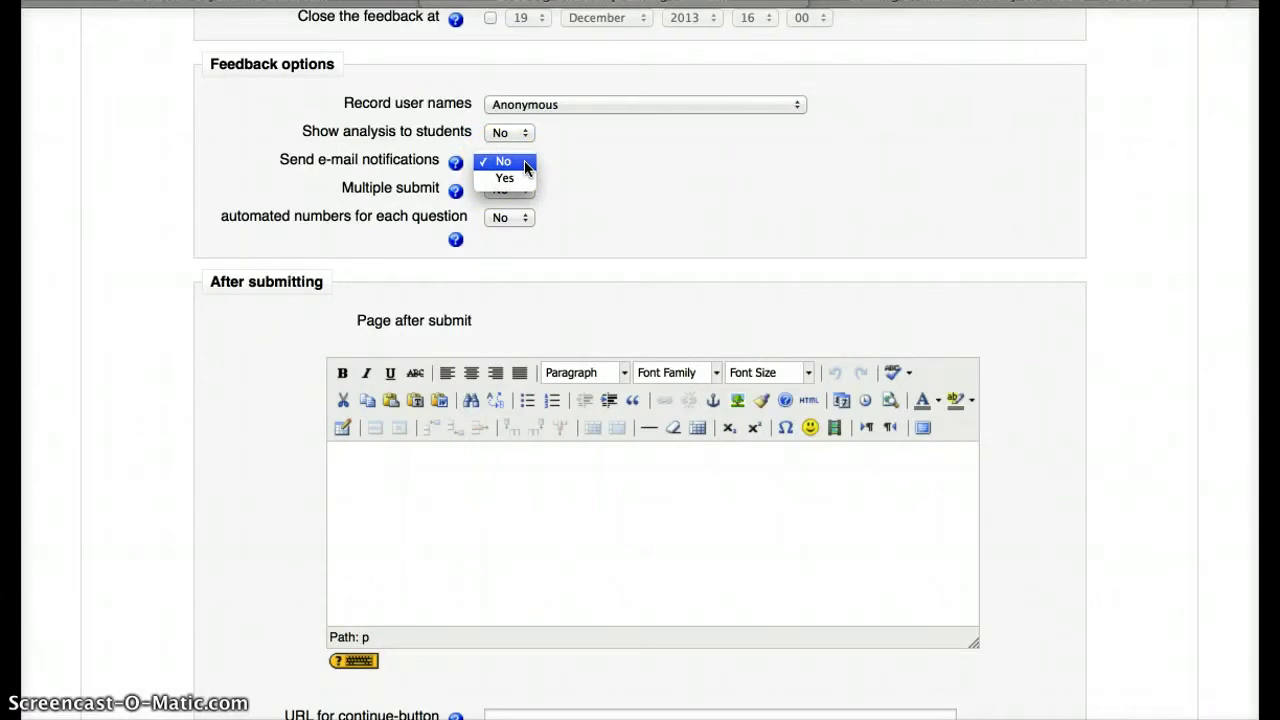
pyautogui.click(551, 166)
pyautogui.click(553, 168)
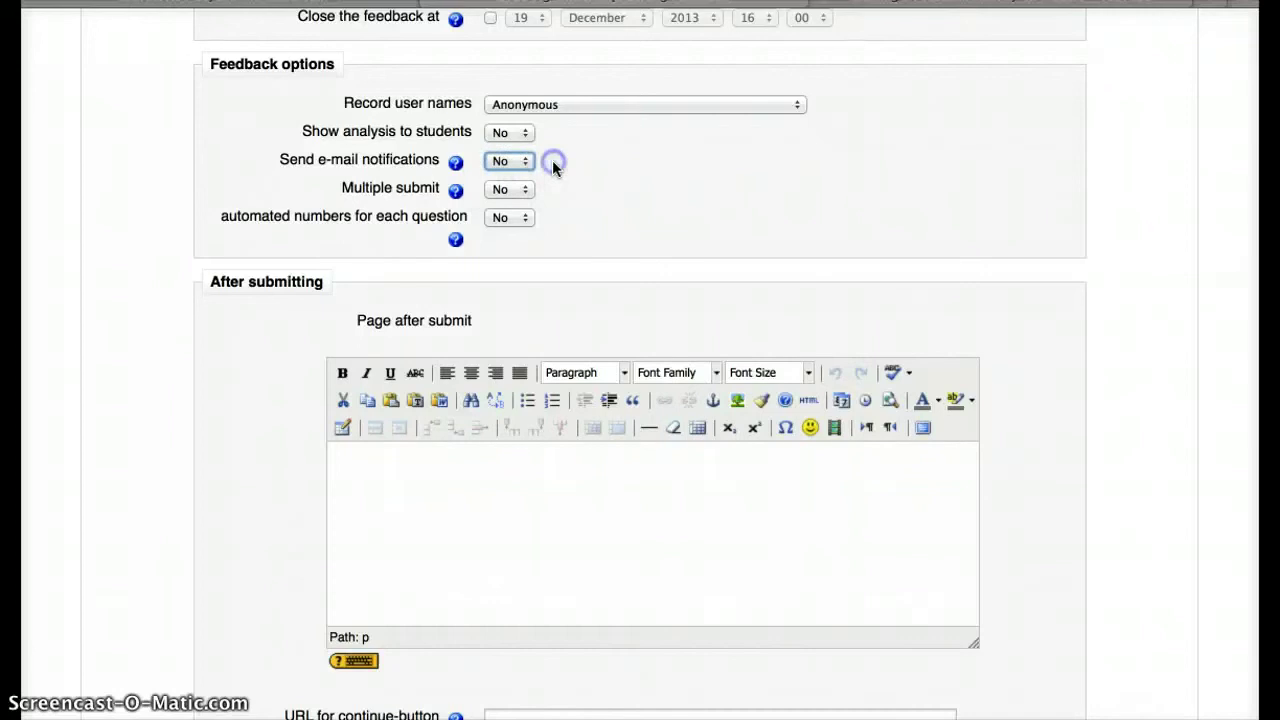
# Step: Leave Multiple submit and automated question numbering at No
pyautogui.click(509, 190)
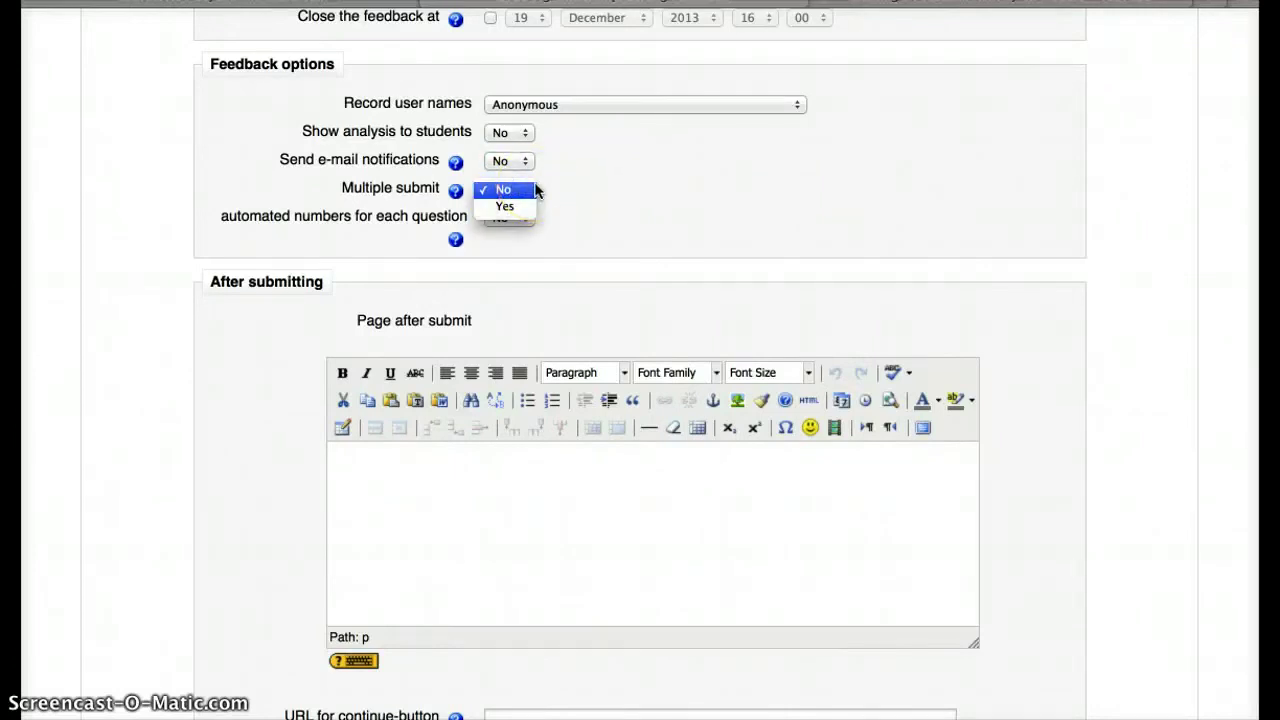
pyautogui.click(572, 192)
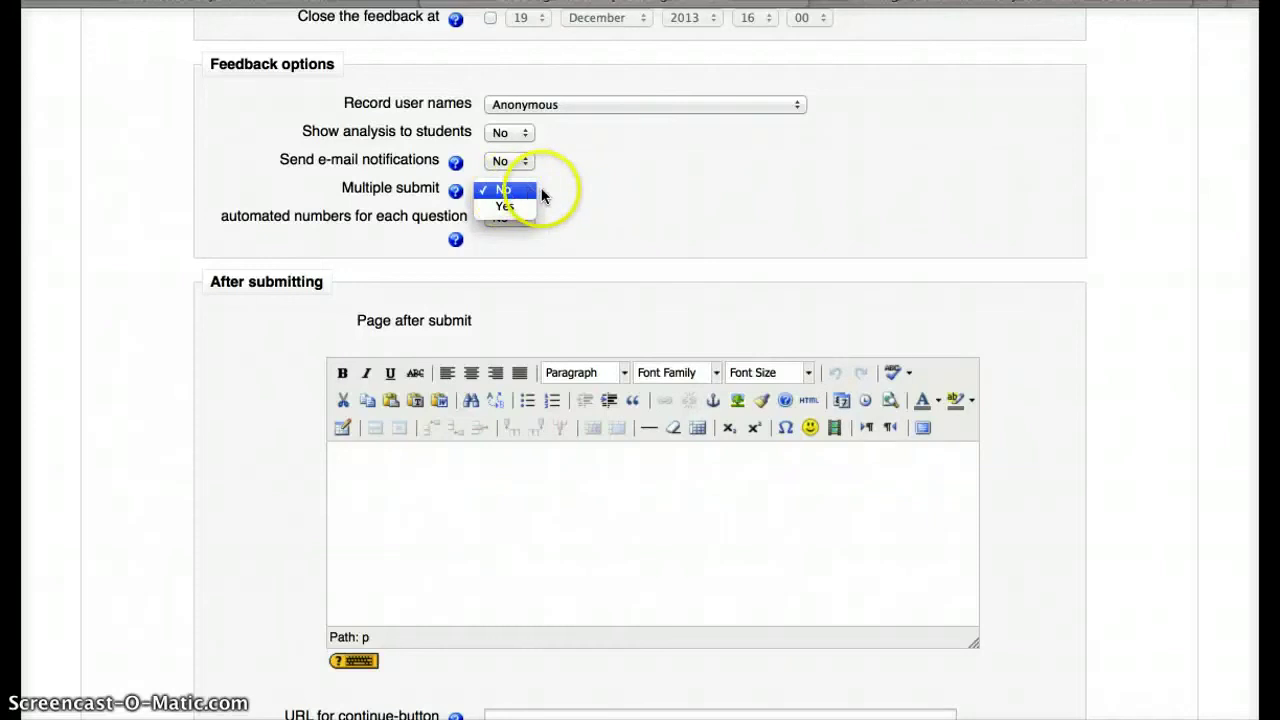
pyautogui.click(551, 178)
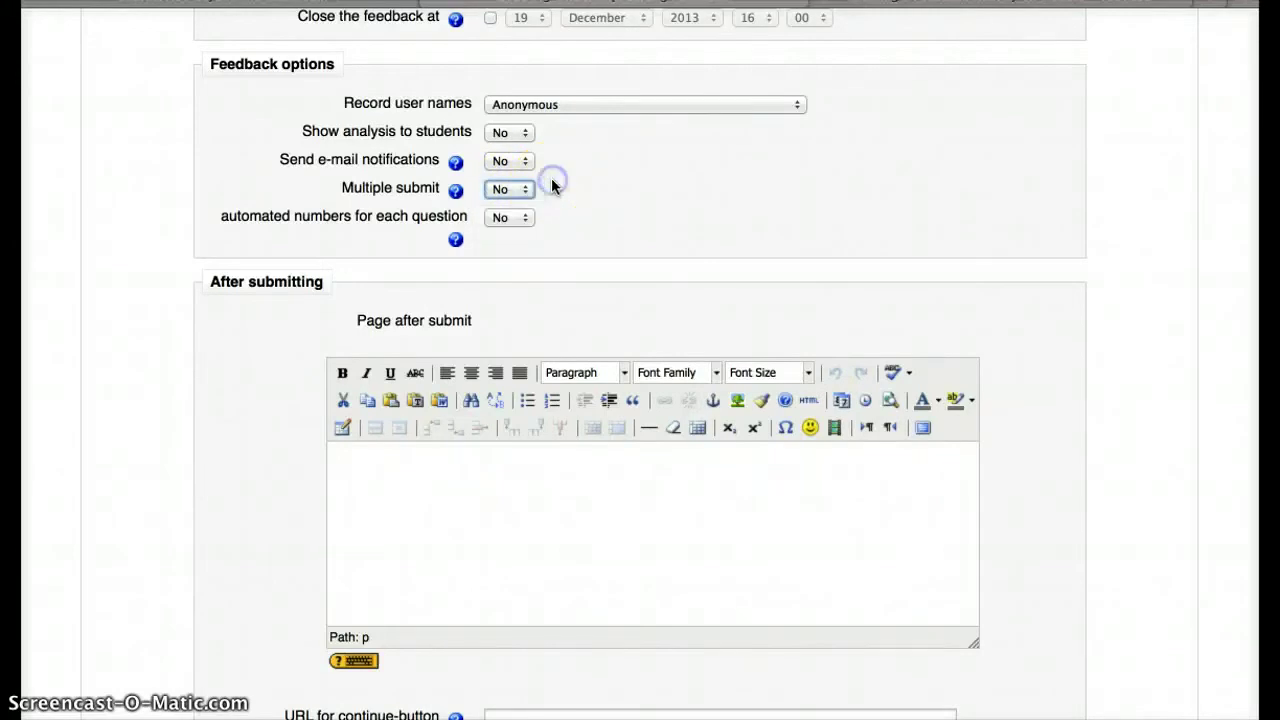
pyautogui.click(511, 218)
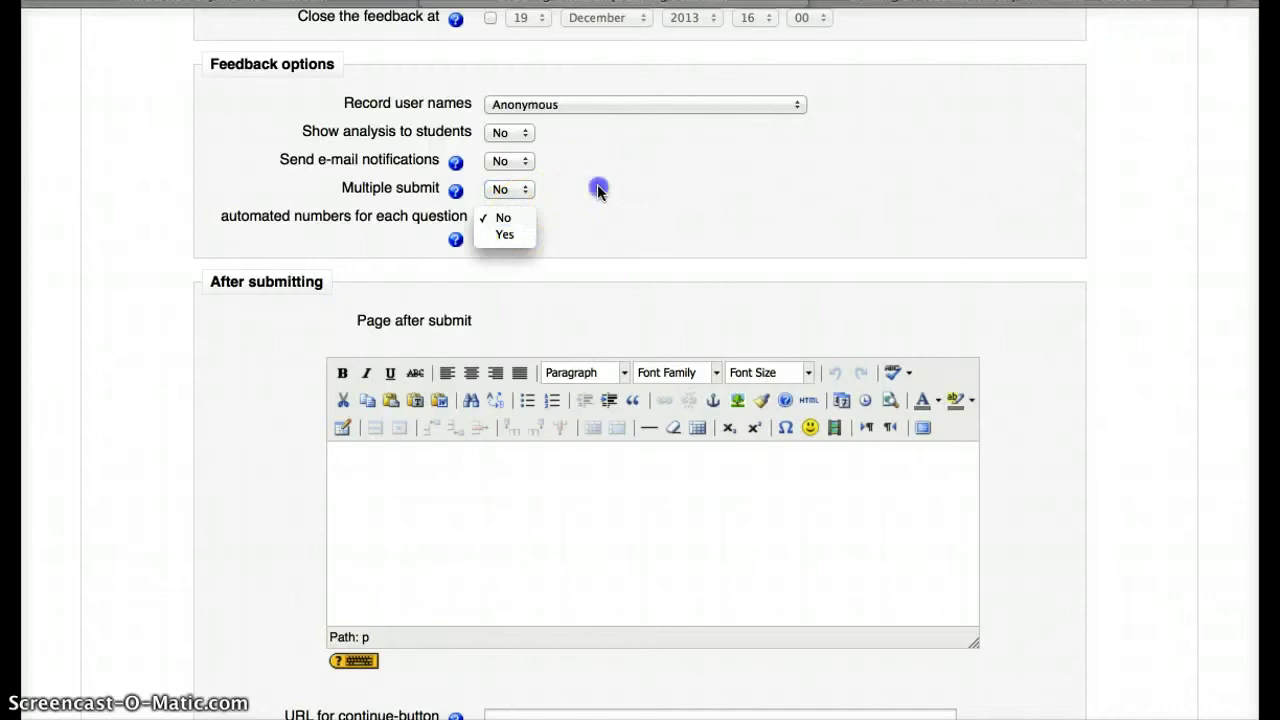
pyautogui.click(597, 185)
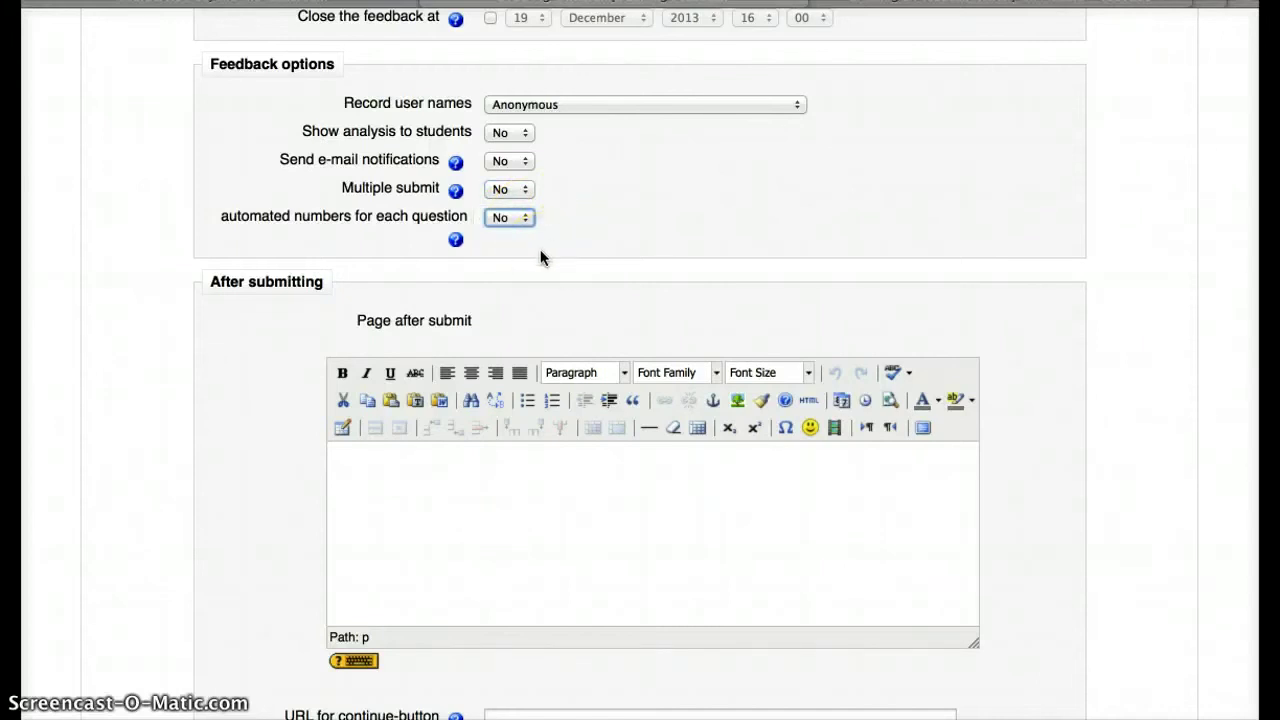
pyautogui.scroll(-2, 540, 258)
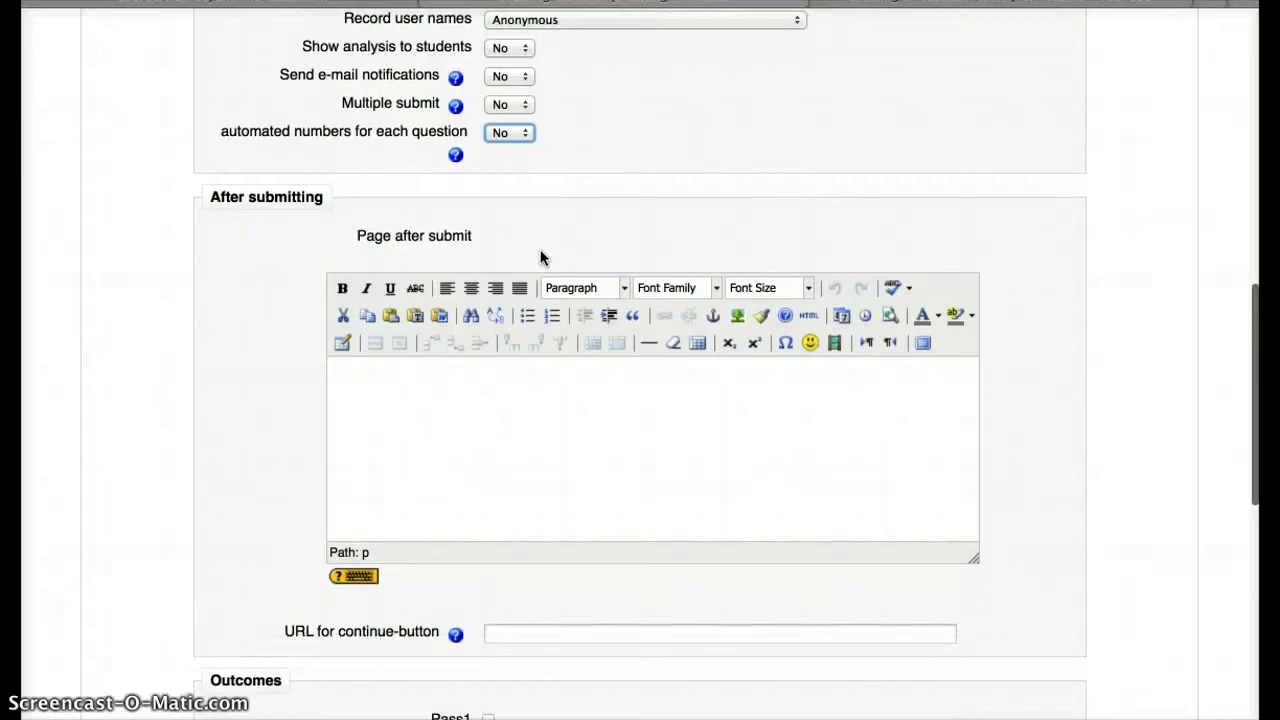
pyautogui.scroll(-1, 537, 380)
pyautogui.scroll(-3, 537, 379)
# Step: Enter 'Thank you for your response.' as the page shown after submitting
pyautogui.click(537, 379)
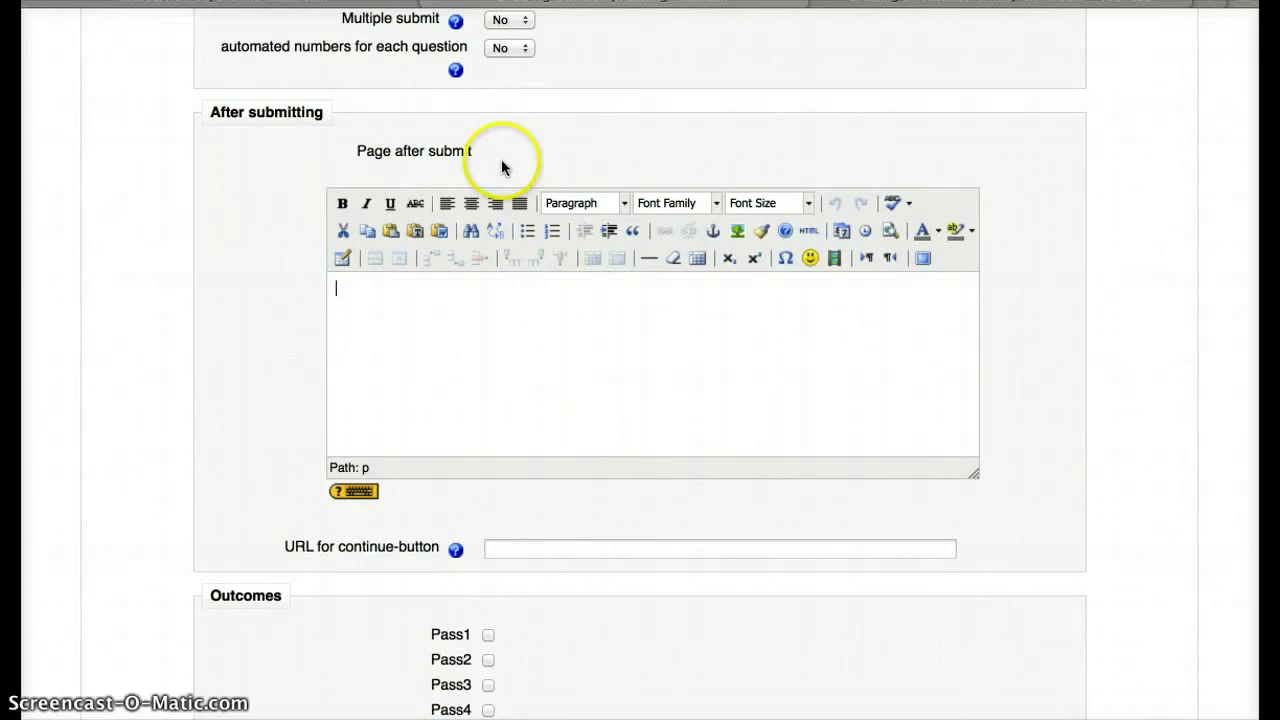
pyautogui.click(546, 388)
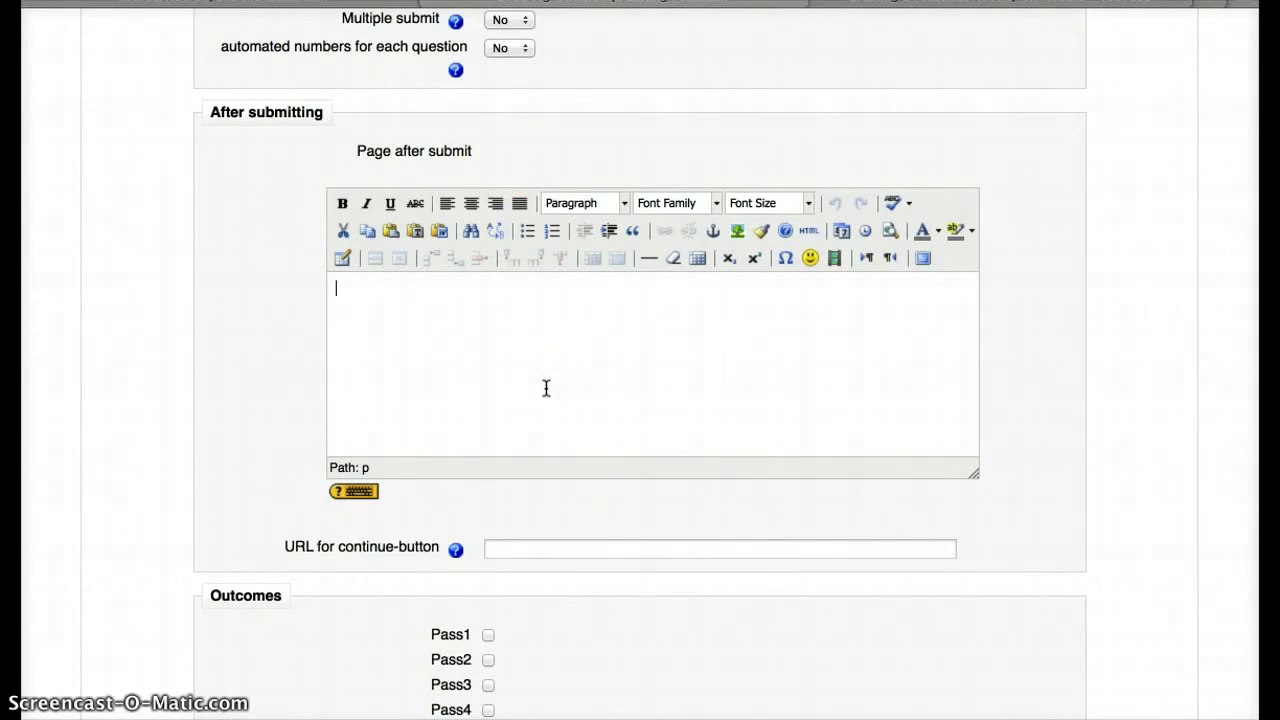
pyautogui.write('Thank you for yo')
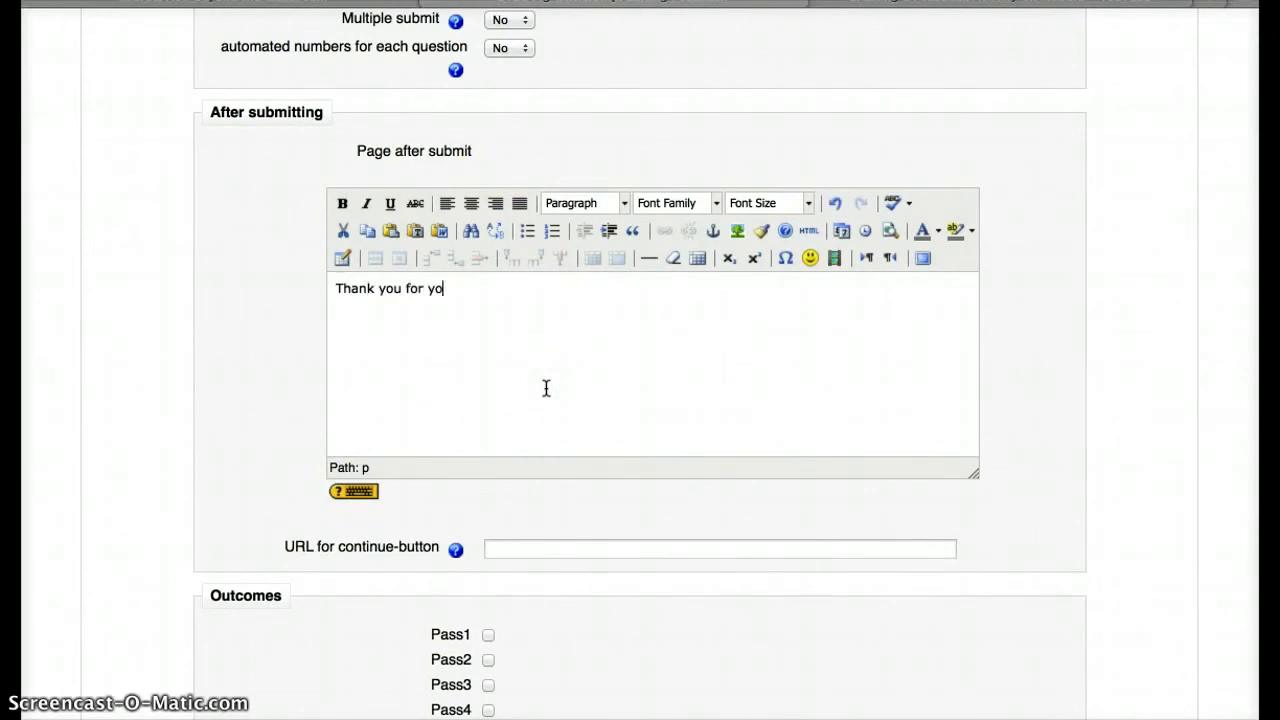
pyautogui.write('ur response.')
pyautogui.scroll(-3, 546, 388)
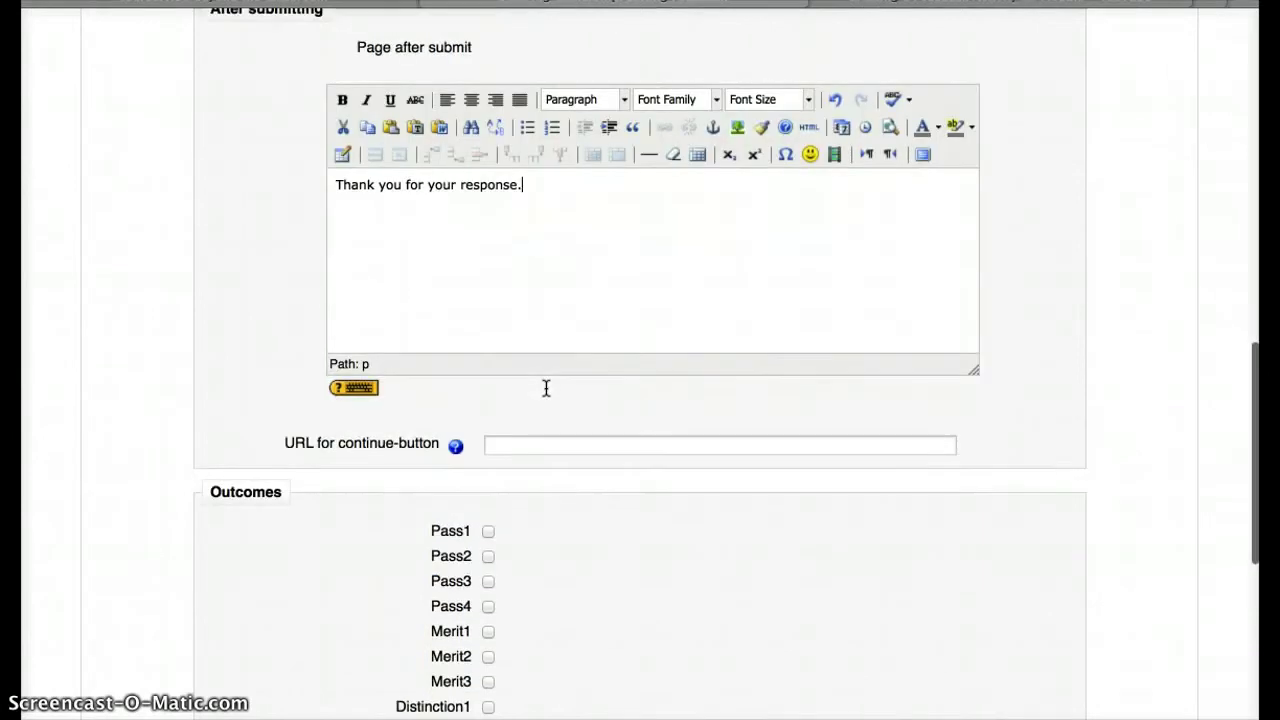
# Step: Set the continue-button URL to moodle.hrc.ac.uk, then save and display the feedback
pyautogui.click(653, 404)
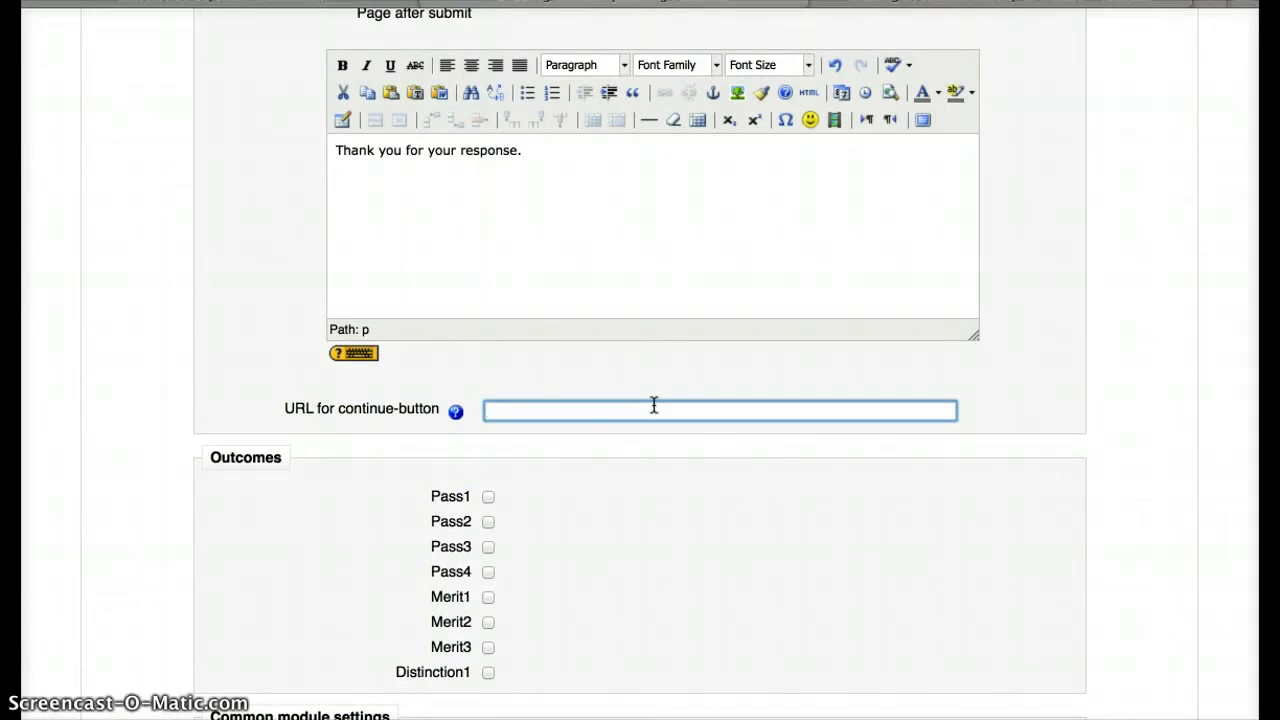
pyautogui.write('moodle.hrc.ac.uk')
pyautogui.scroll(-2, 654, 405)
pyautogui.scroll(-5, 654, 405)
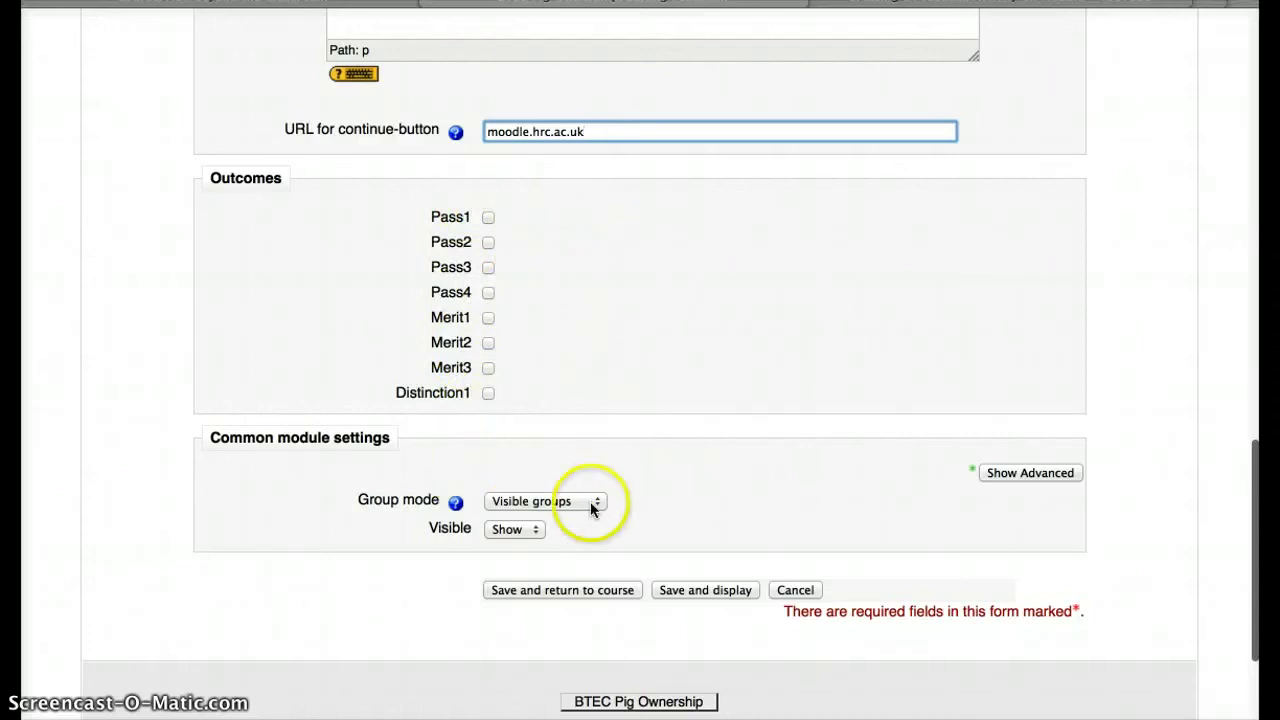
pyautogui.click(742, 591)
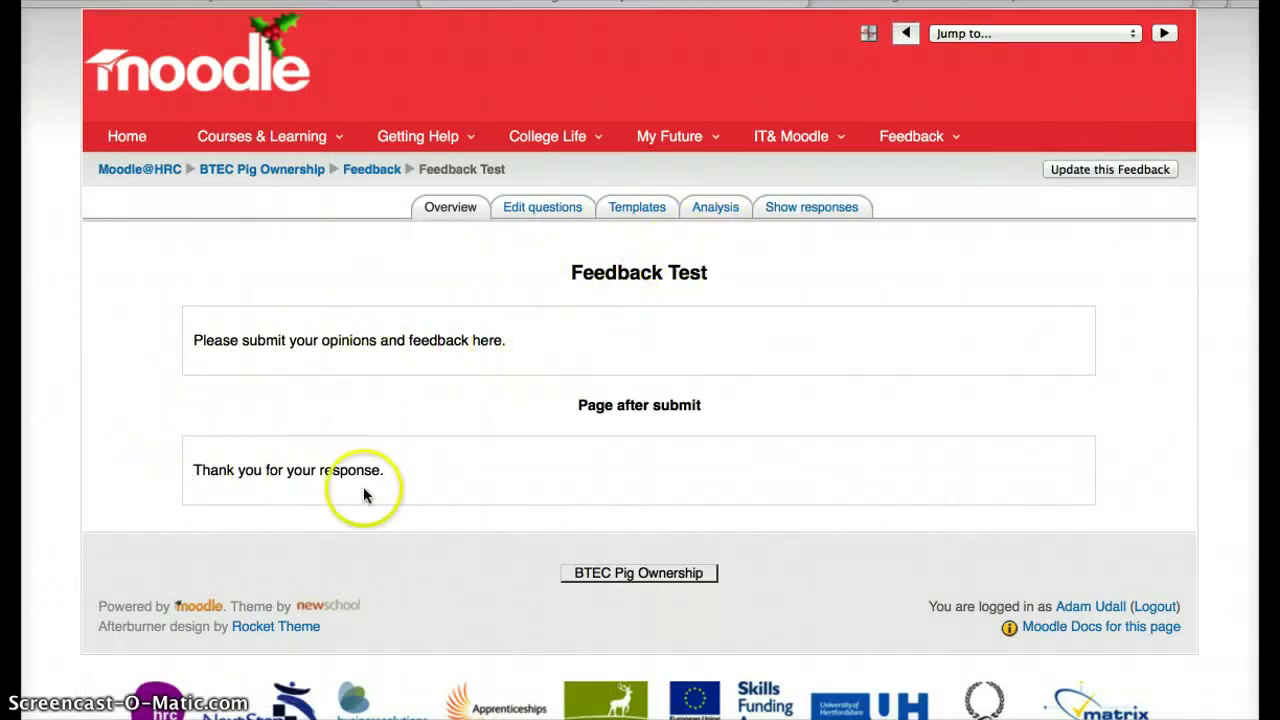
# Step: Go to Edit questions for Feedback Test and choose the Multiple choice item type
pyautogui.click(390, 471)
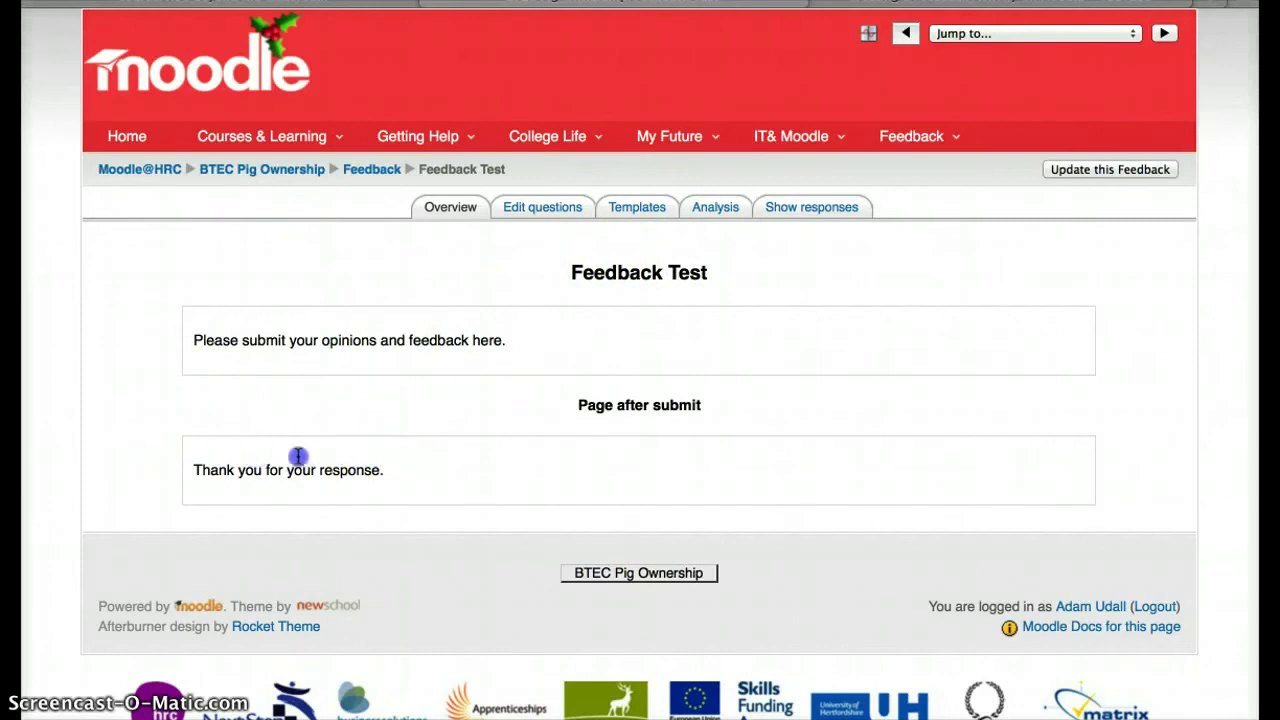
pyautogui.click(244, 457)
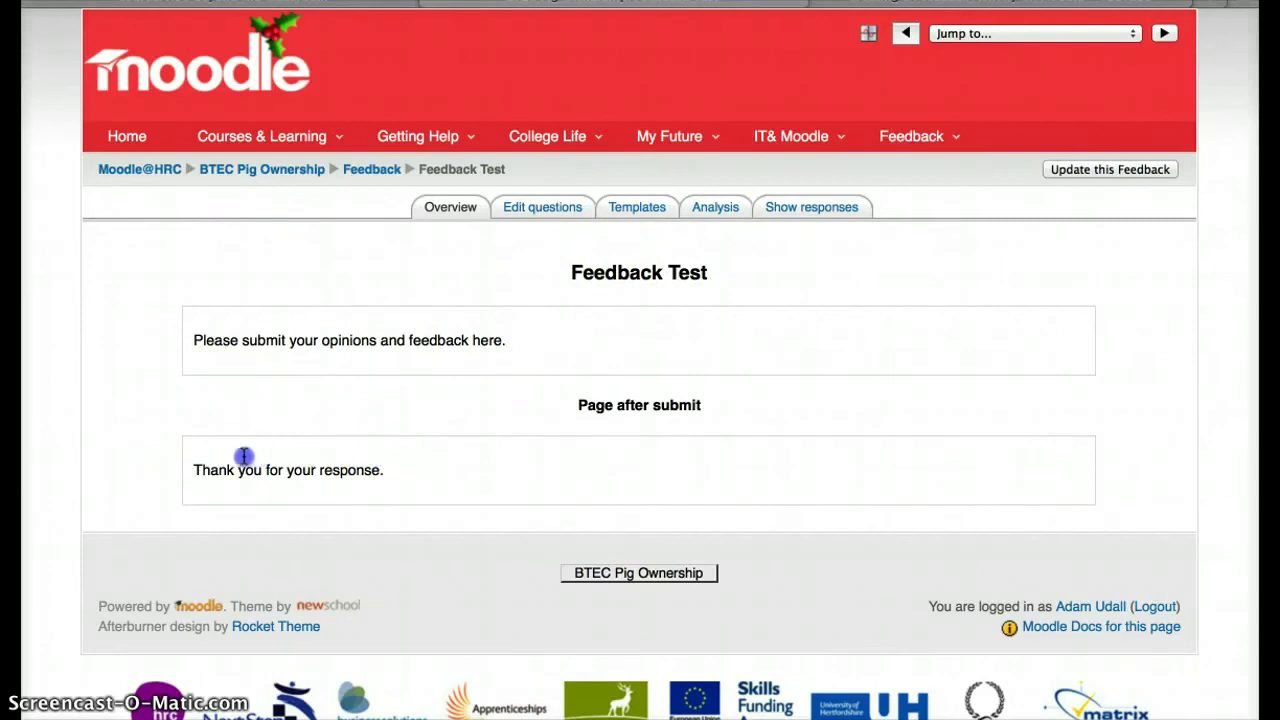
pyautogui.click(563, 215)
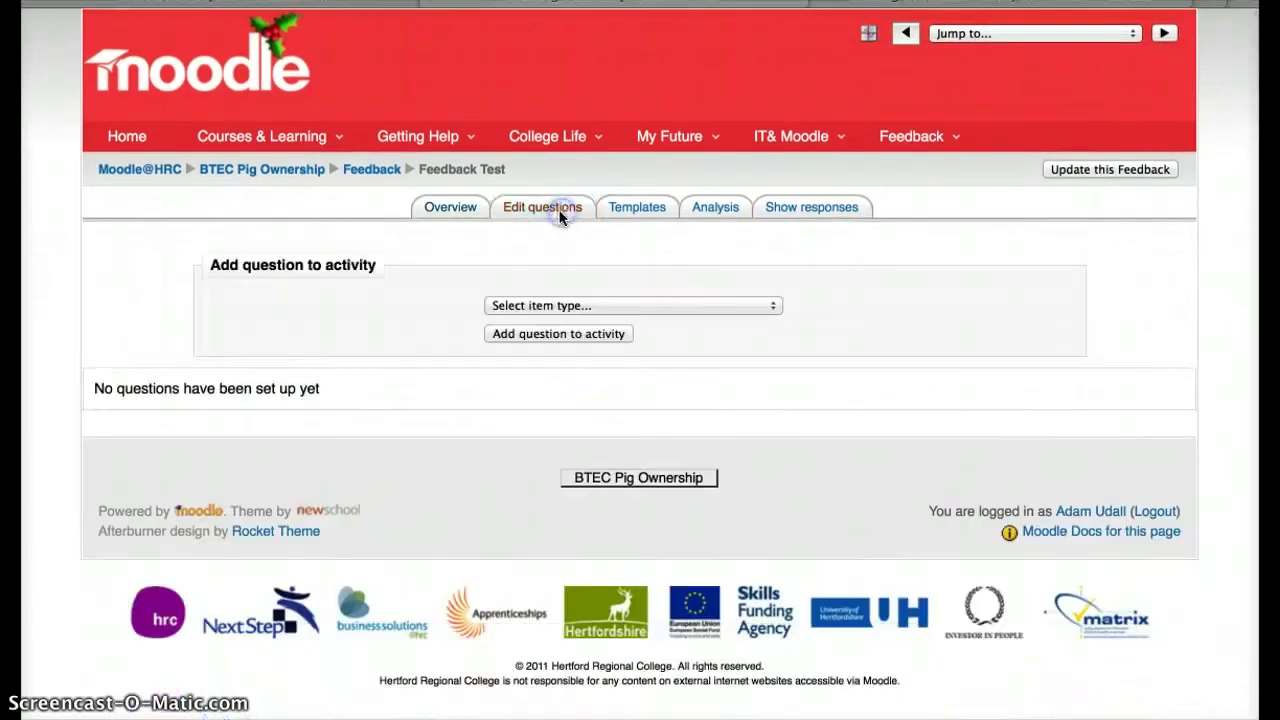
pyautogui.click(560, 306)
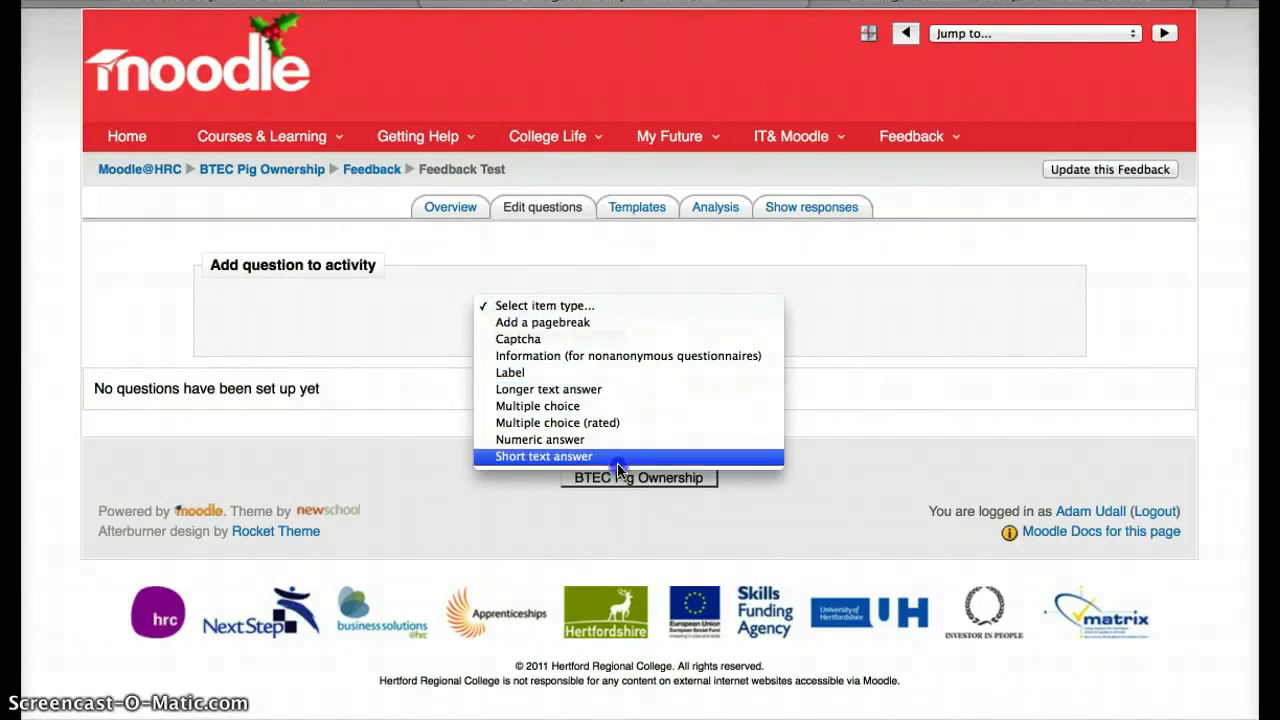
pyautogui.click(631, 407)
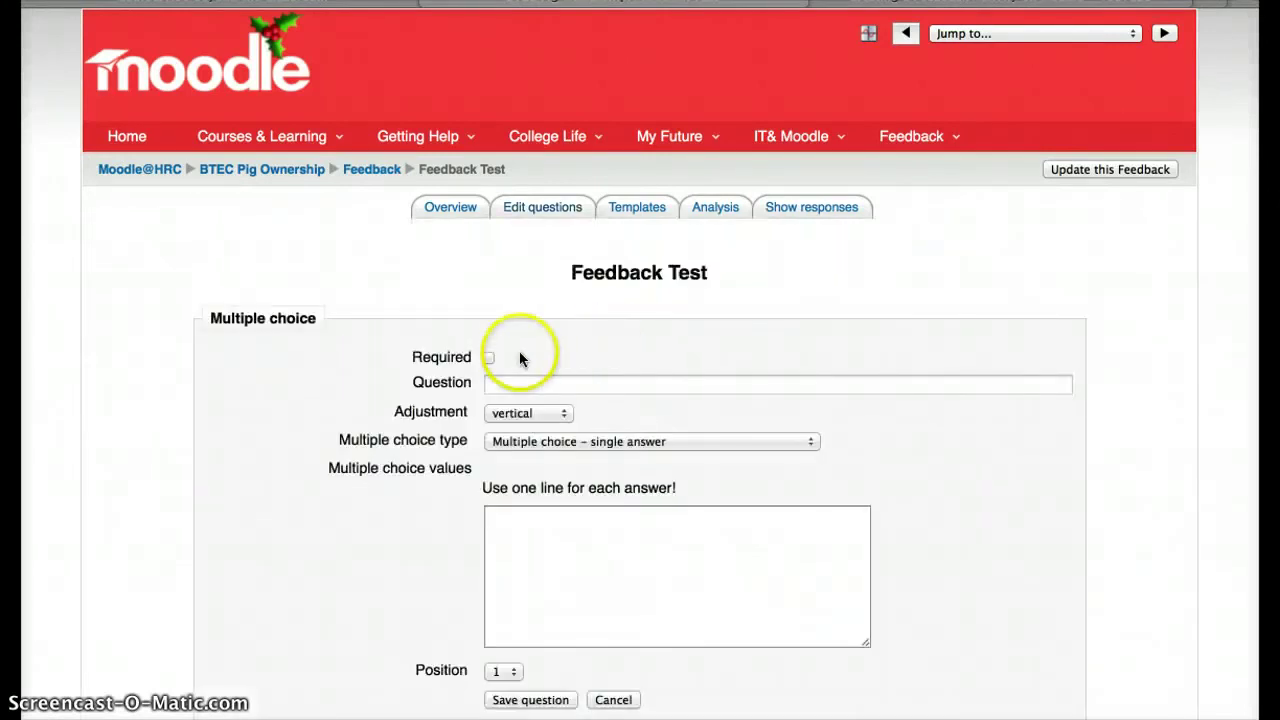
# Step: Make a required question 'What is your favourite colour' with vertical, single-answer layout
pyautogui.scroll(-2, 486, 355)
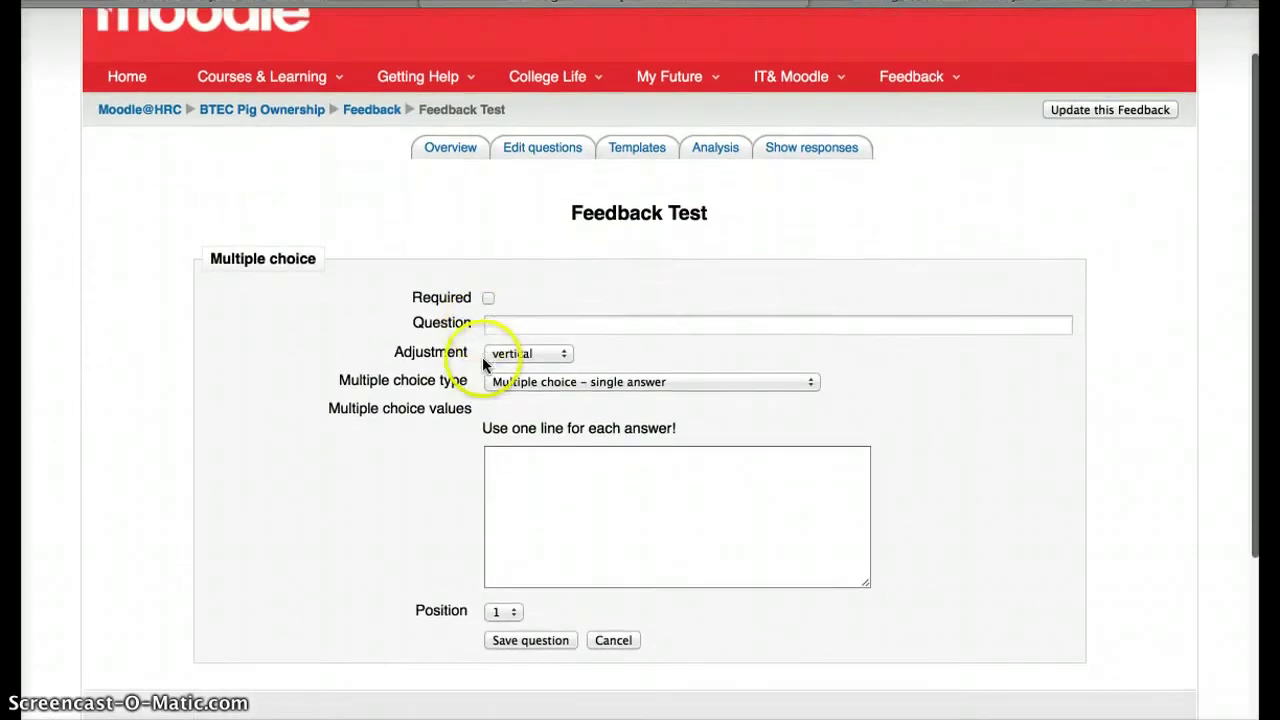
pyautogui.click(489, 298)
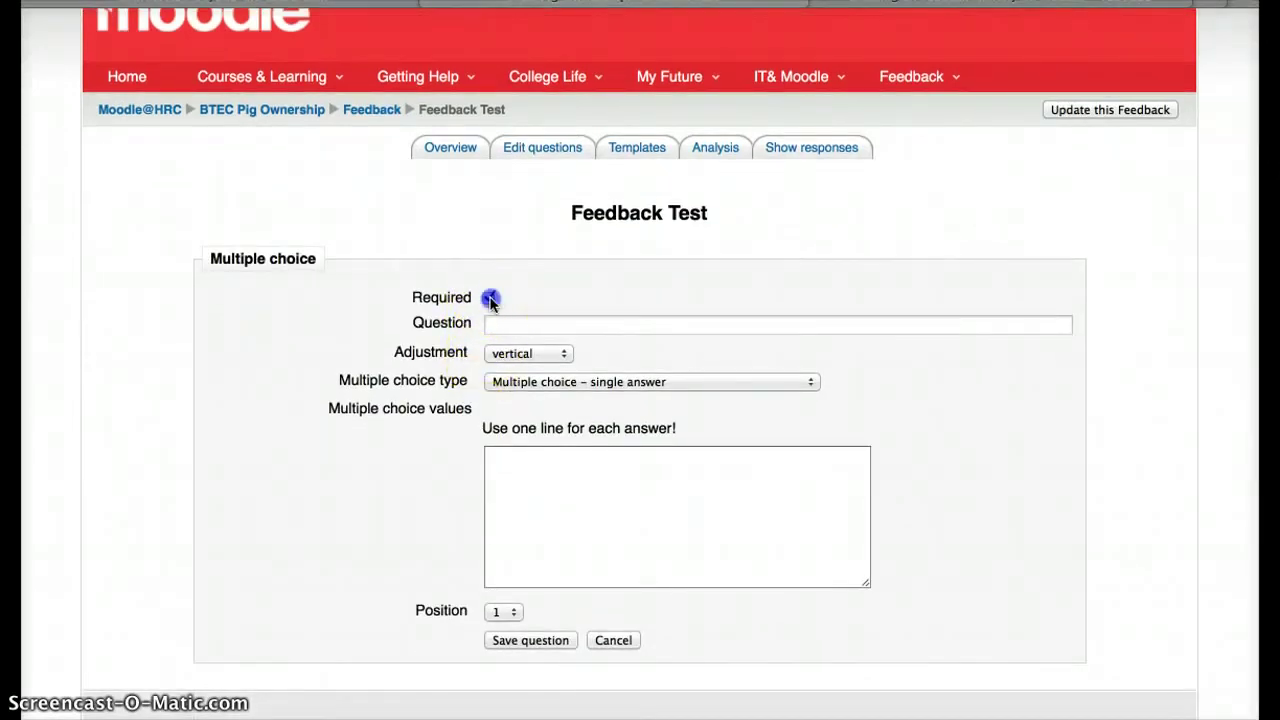
pyautogui.scroll(-1, 525, 318)
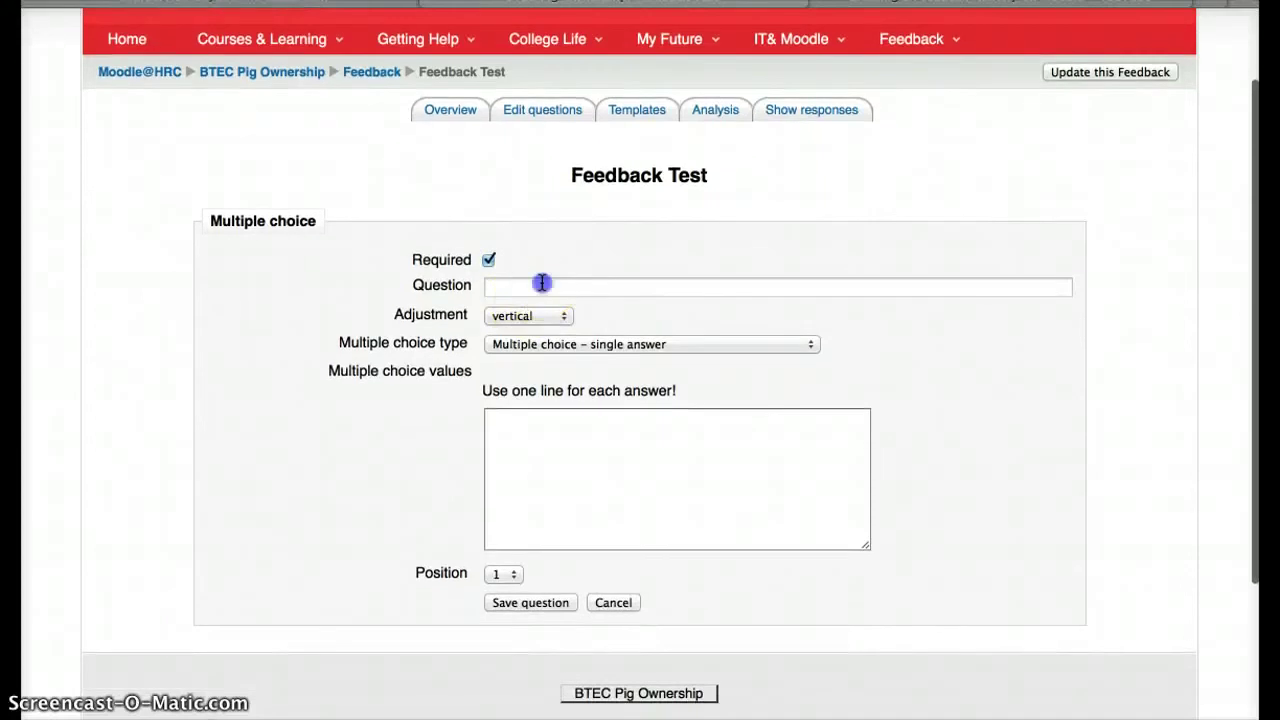
pyautogui.click(542, 285)
pyautogui.write('What is ')
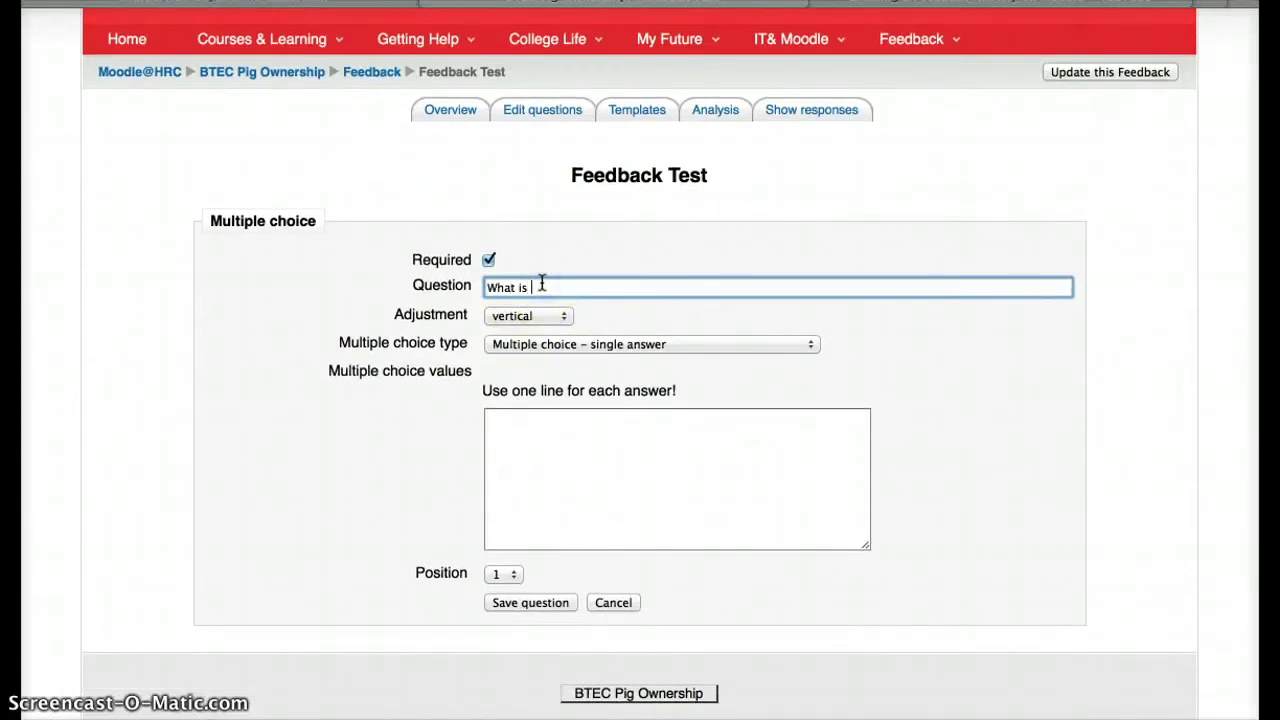
pyautogui.write('your favourite colour?')
pyautogui.click(524, 317)
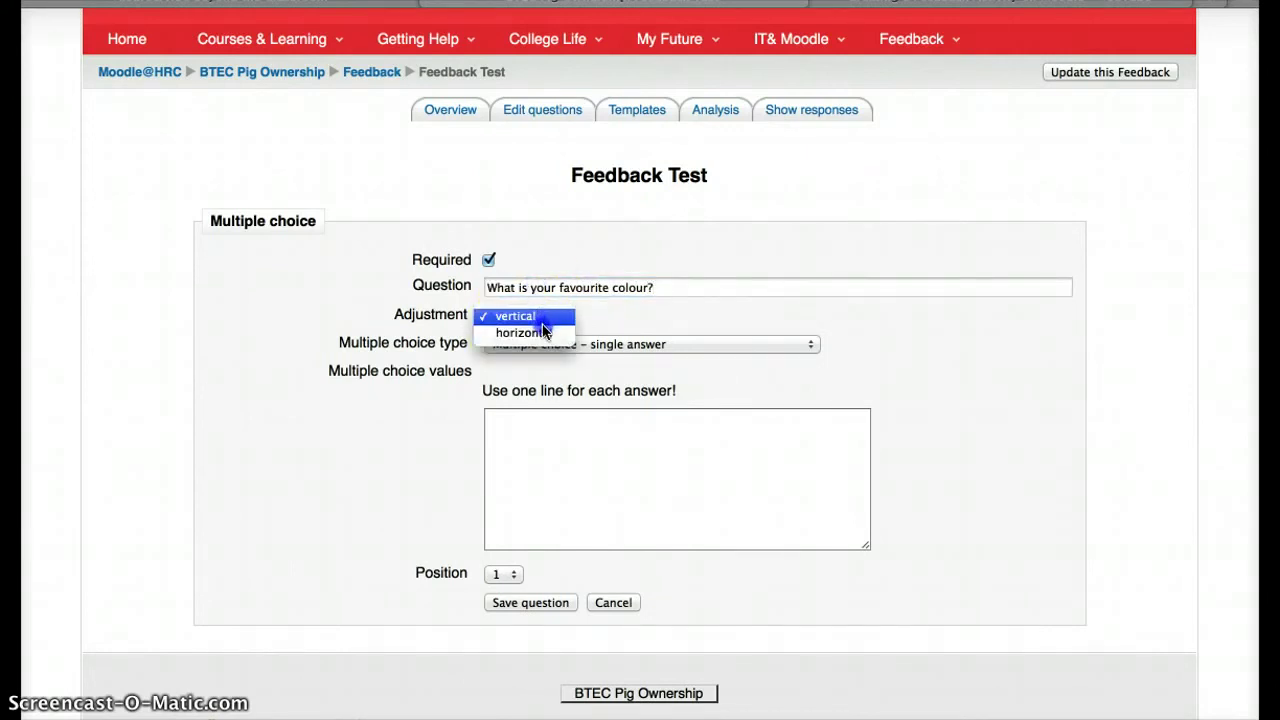
pyautogui.click(541, 318)
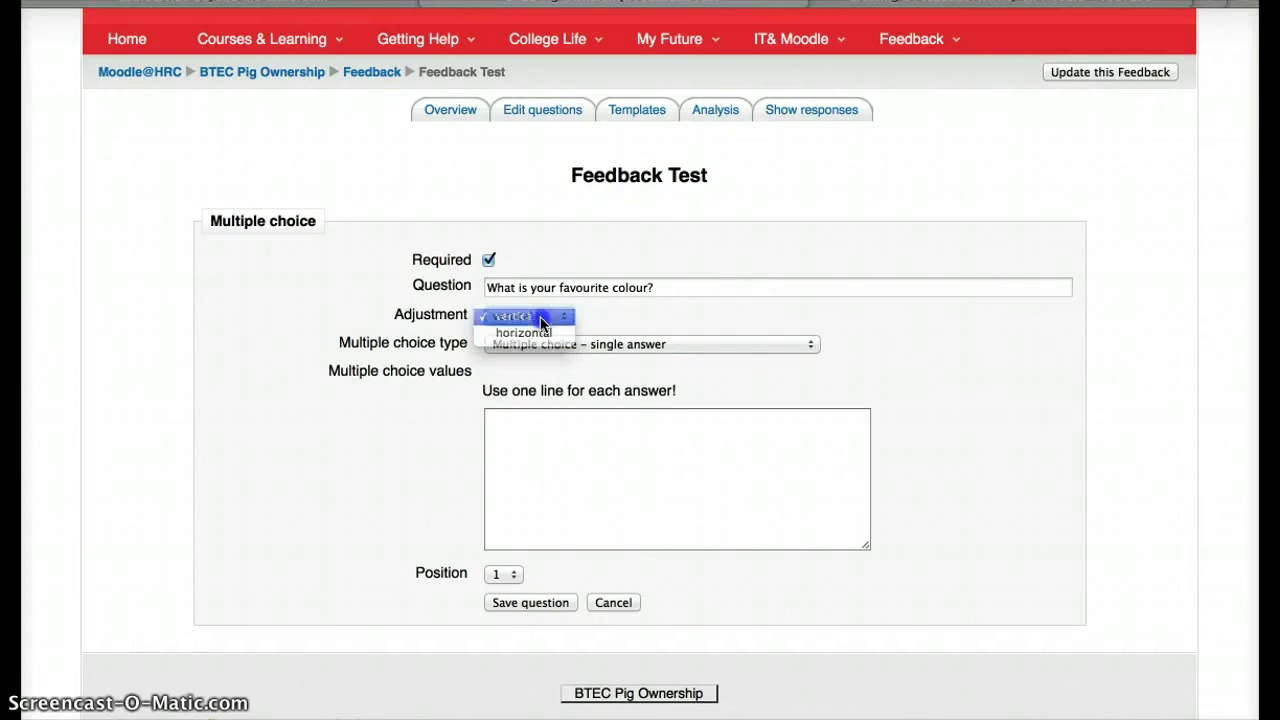
pyautogui.click(548, 344)
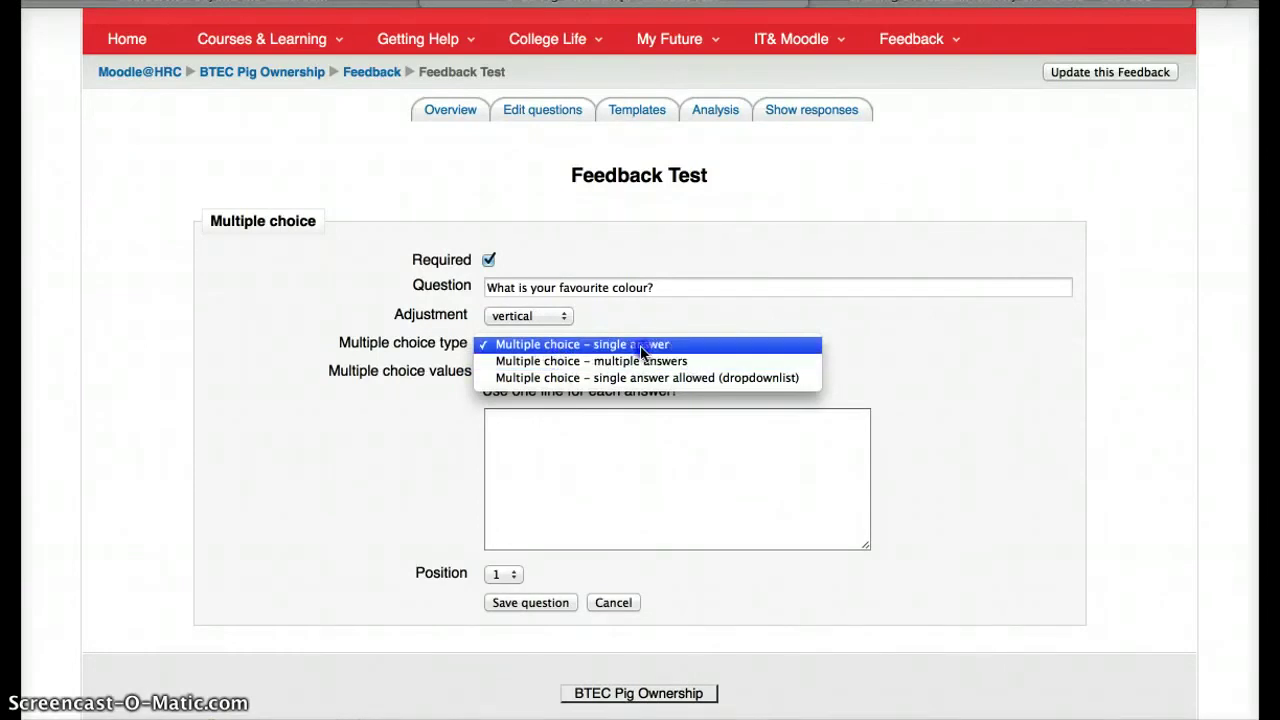
pyautogui.click(580, 345)
# Step: List Red, Green, Blue, Yellow and Purple as answers, keep position 1, and save
pyautogui.click(586, 458)
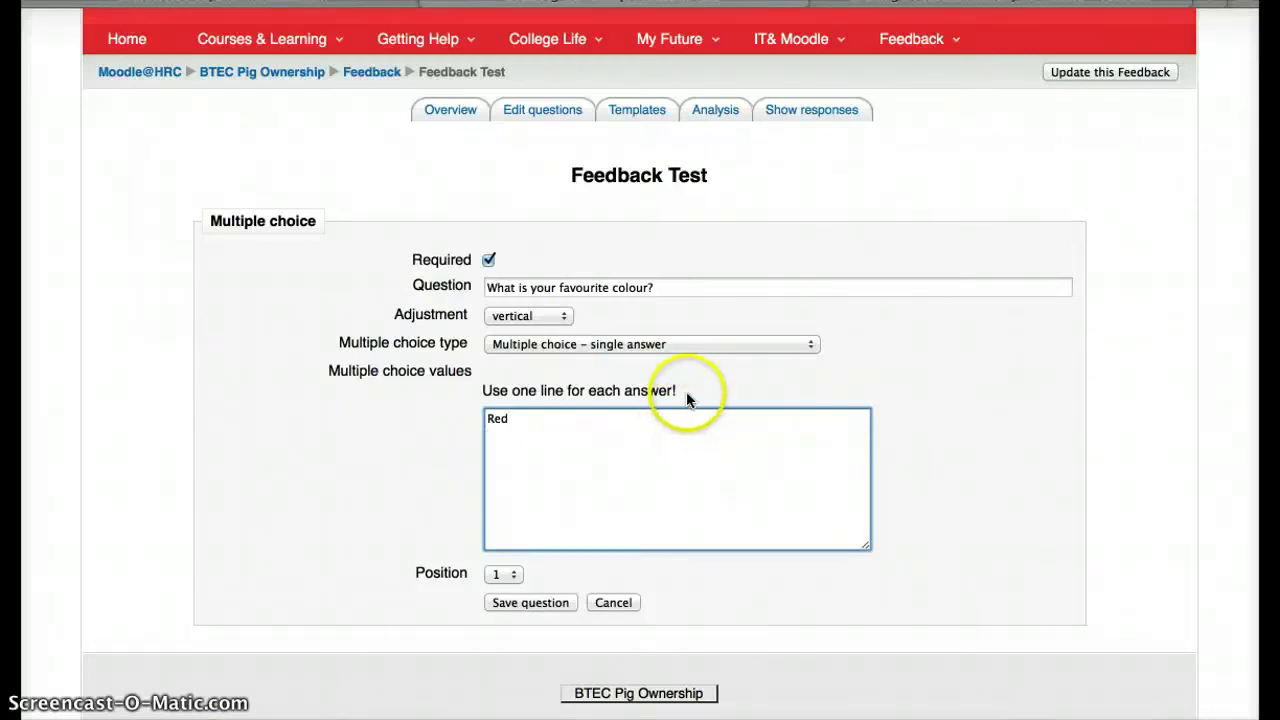
pyautogui.moveTo(678, 391); pyautogui.dragTo(486, 391)
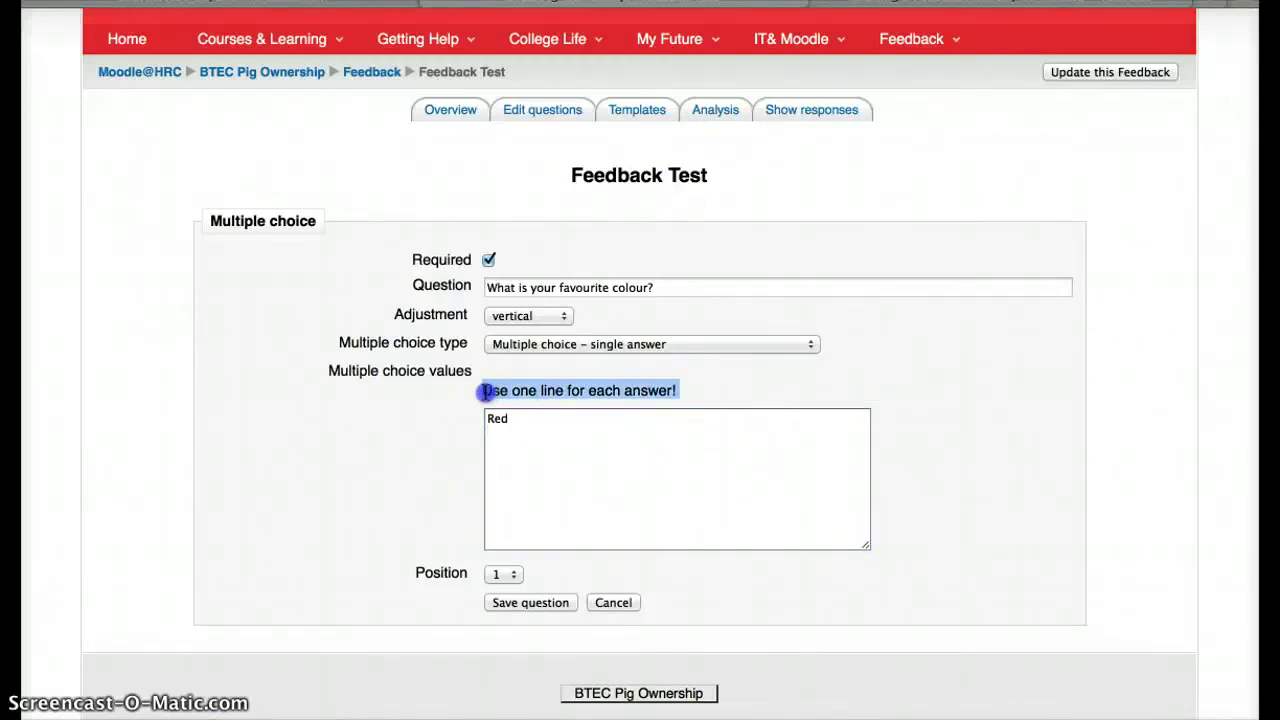
pyautogui.click(536, 418)
pyautogui.press('Return')
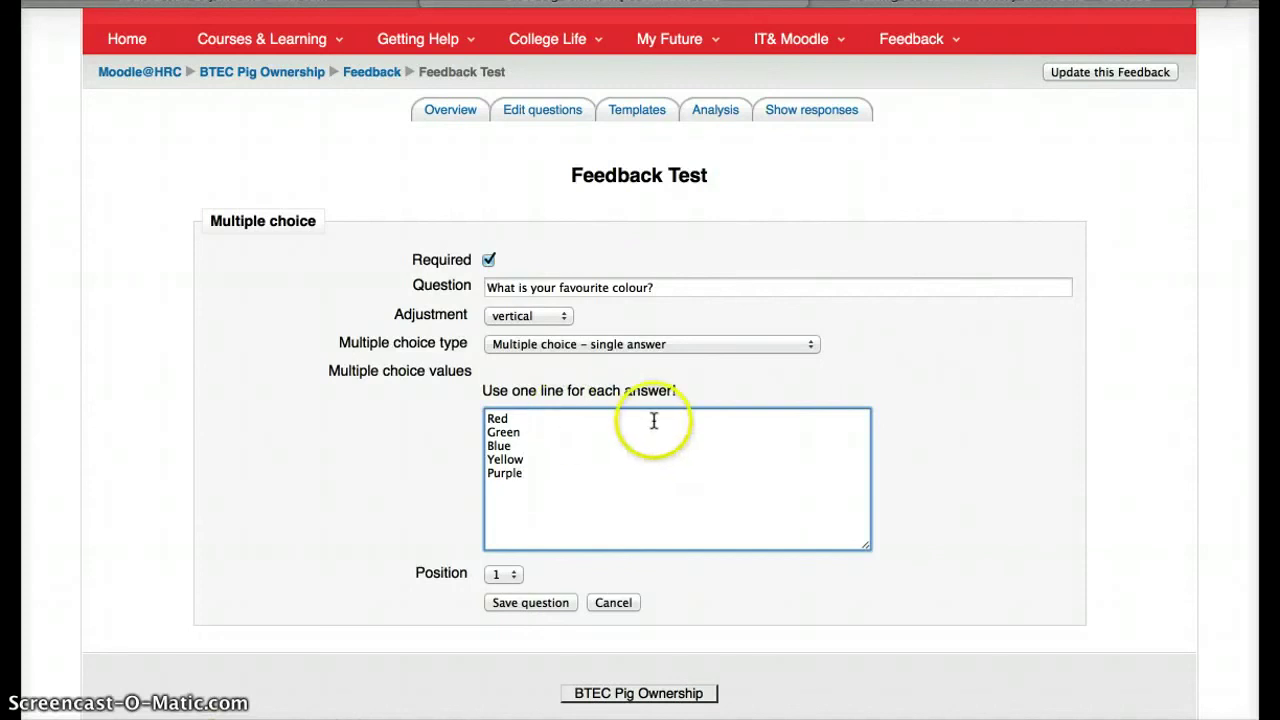
pyautogui.click(777, 576)
pyautogui.scroll(-2, 780, 578)
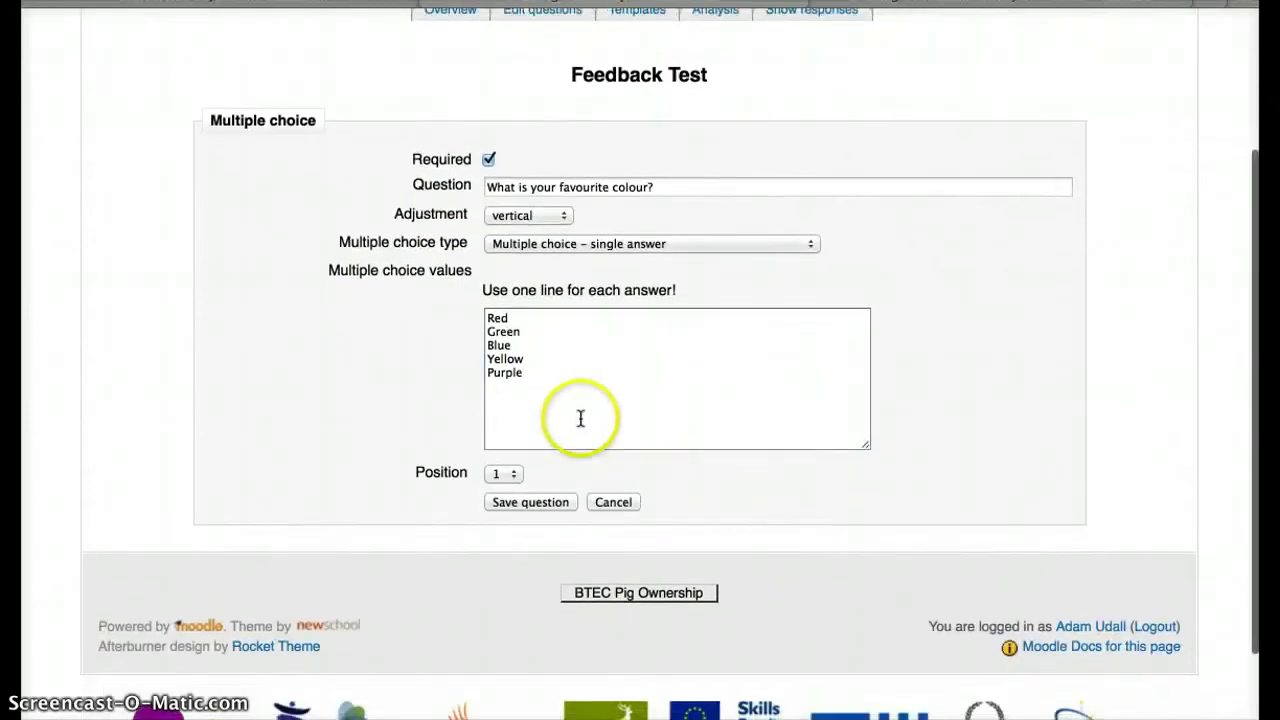
pyautogui.click(502, 476)
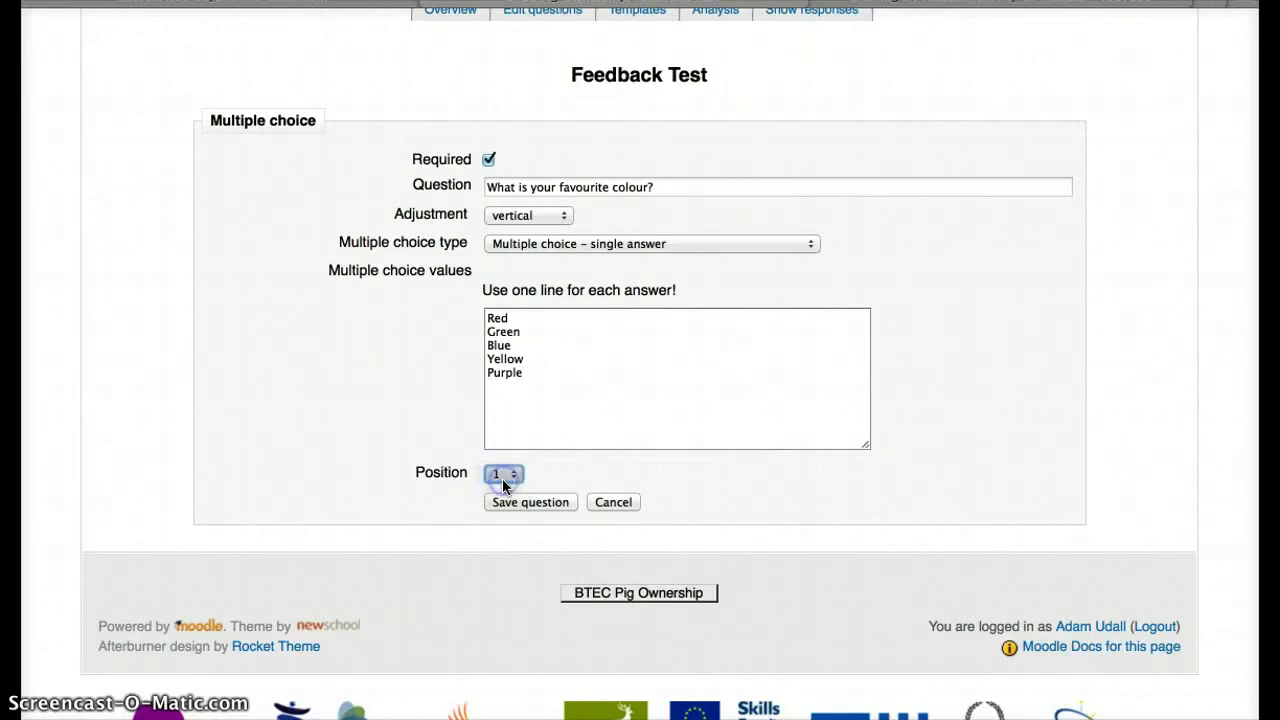
pyautogui.click(502, 478)
pyautogui.click(520, 501)
# Step: Scroll through the preview to review the saved colour question and its five options
pyautogui.scroll(-1, 523, 505)
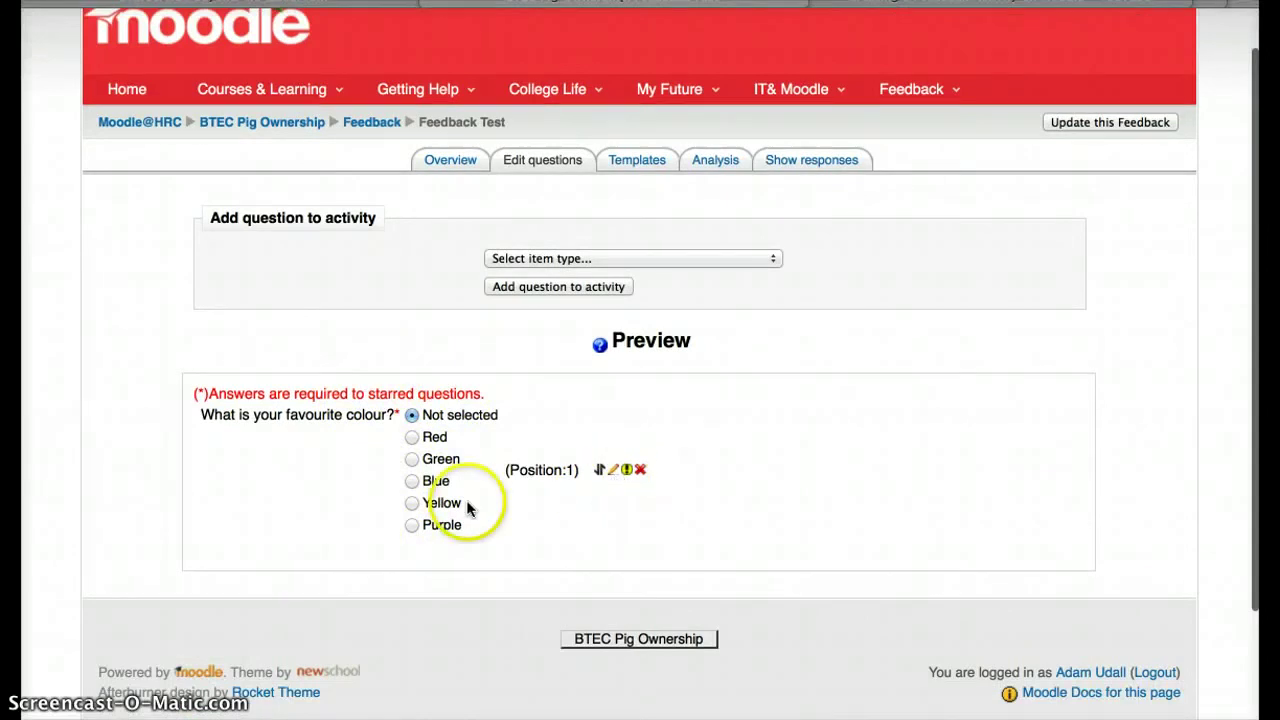
pyautogui.scroll(-1, 448, 458)
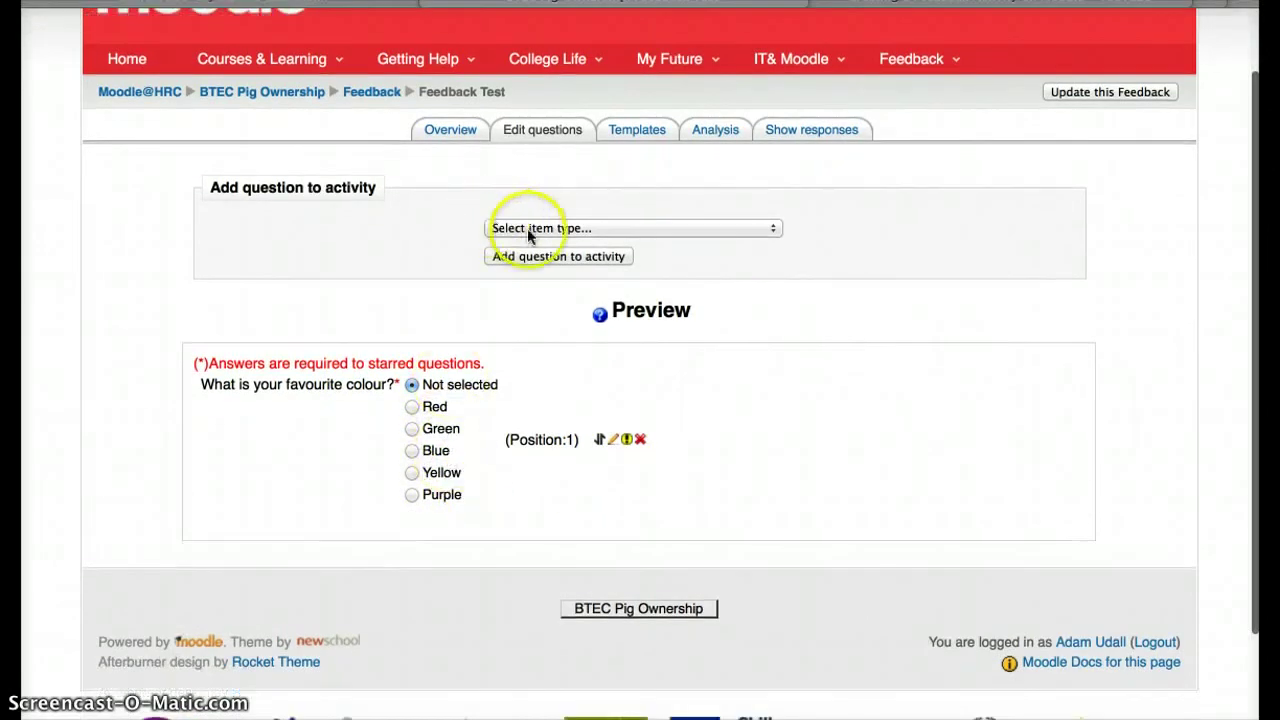
# Step: Add a required Short text answer question worded 'What is your name?'
pyautogui.click(527, 228)
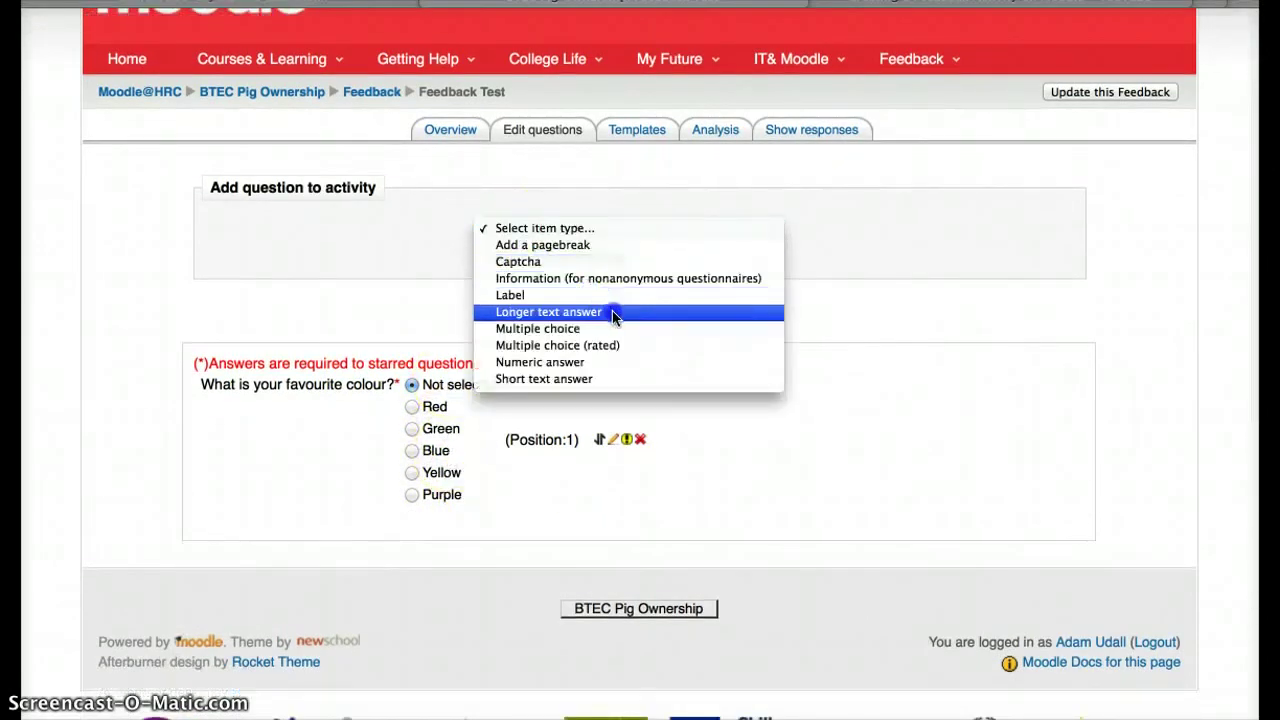
pyautogui.click(608, 380)
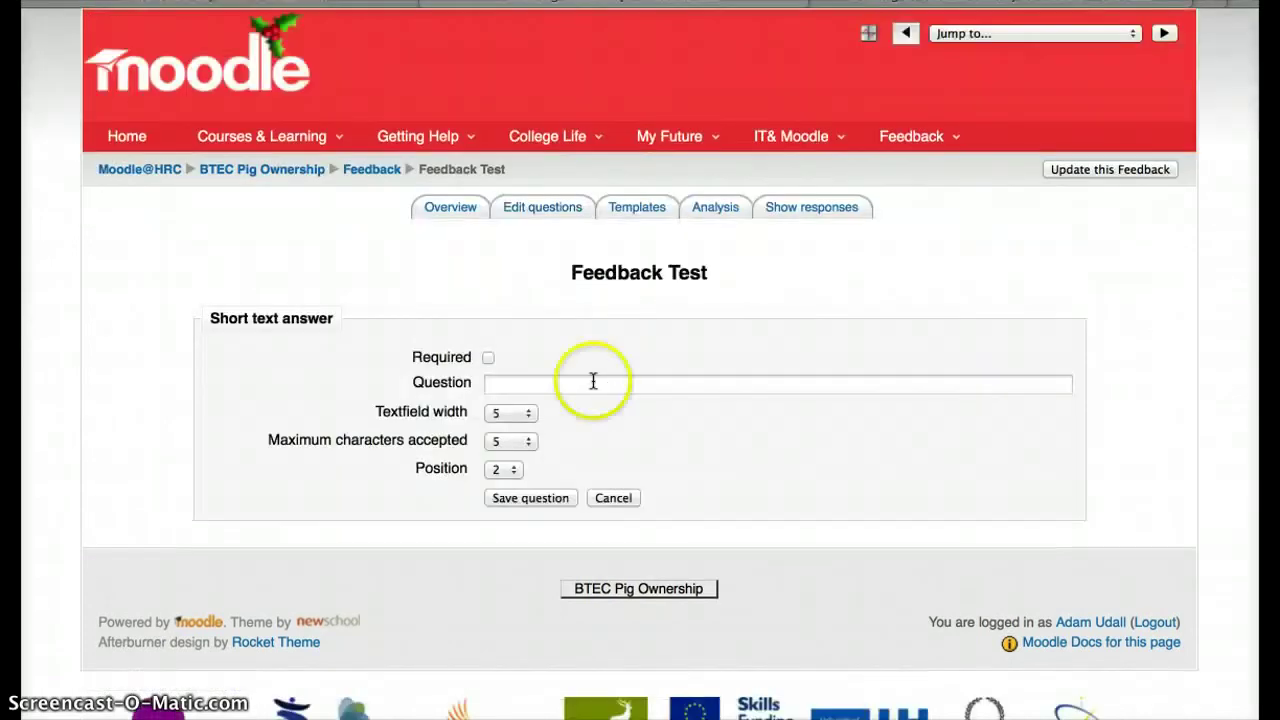
pyautogui.scroll(-1, 463, 302)
pyautogui.click(488, 325)
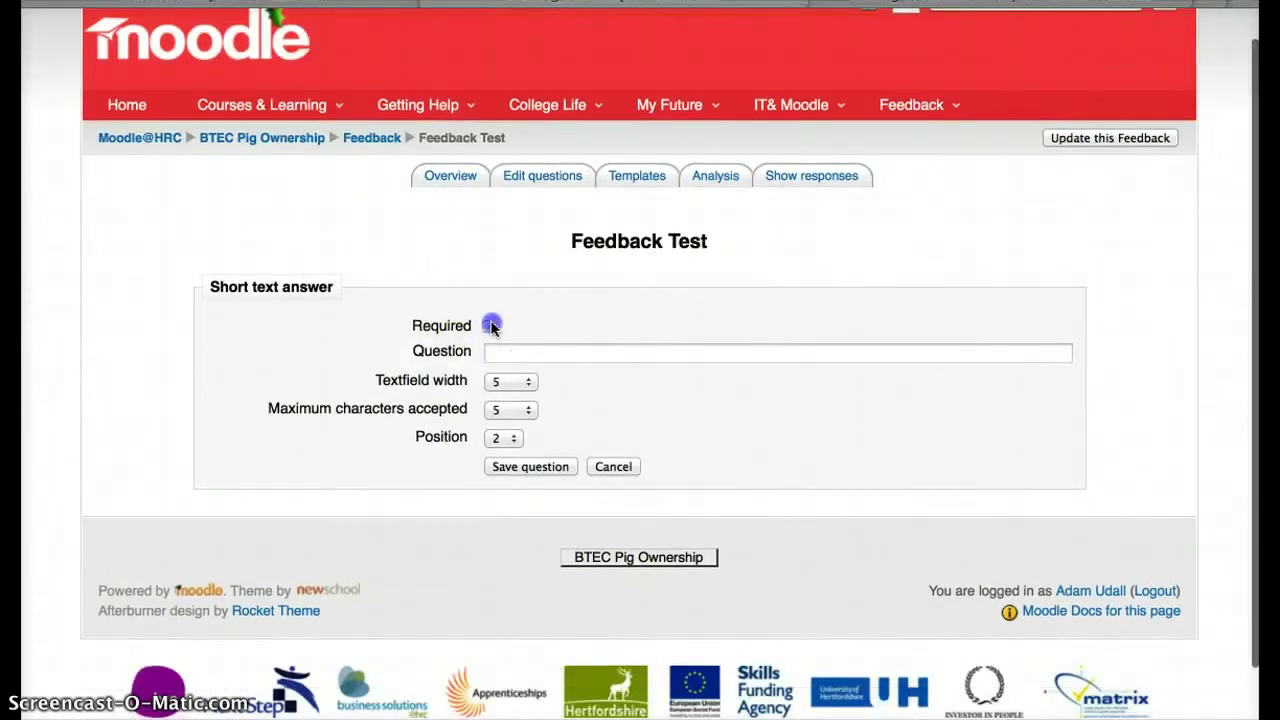
pyautogui.click(528, 353)
pyautogui.write('Wh')
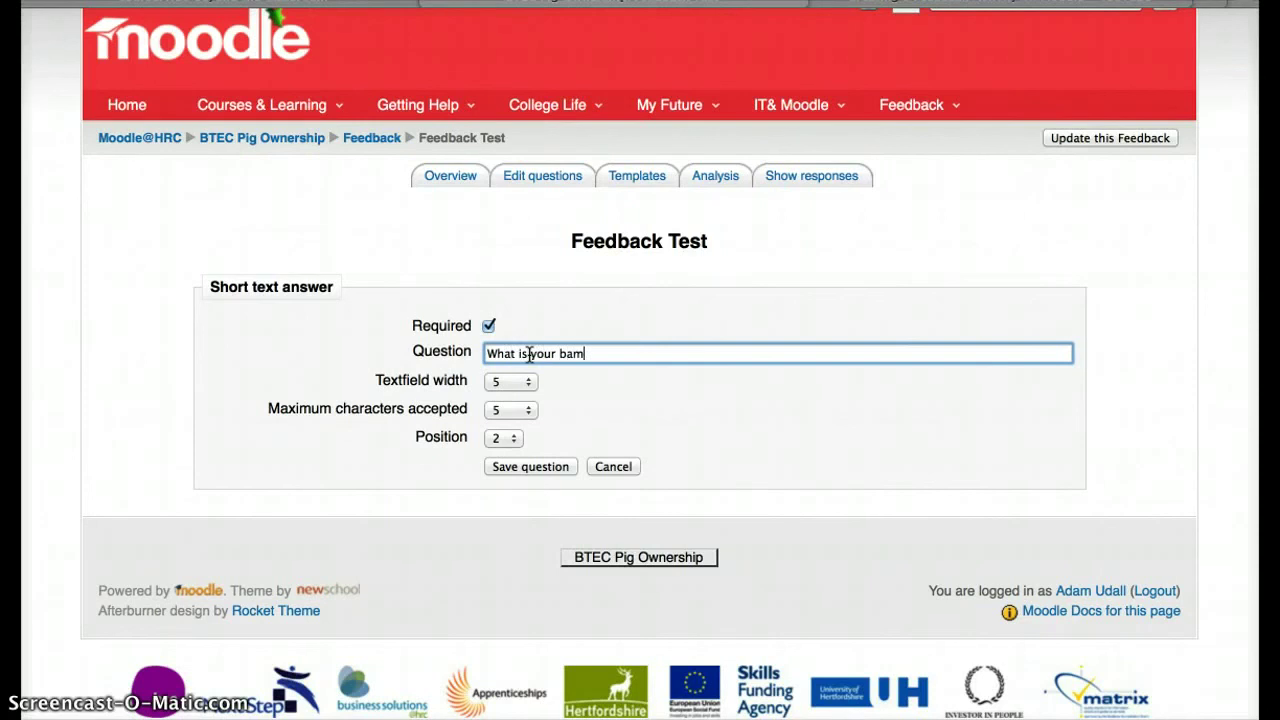
pyautogui.write('at is your name?')
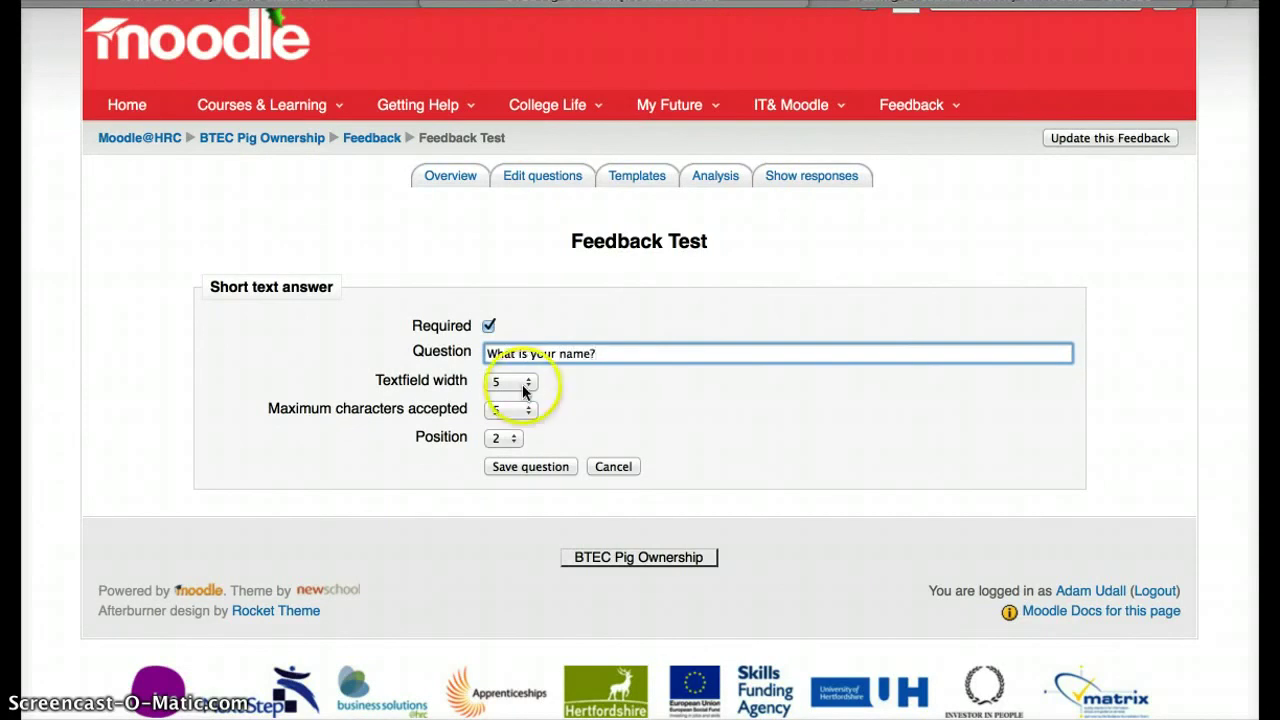
# Step: Set textfield width 10, maximum 15 characters, position 2, and save the question
pyautogui.click(519, 381)
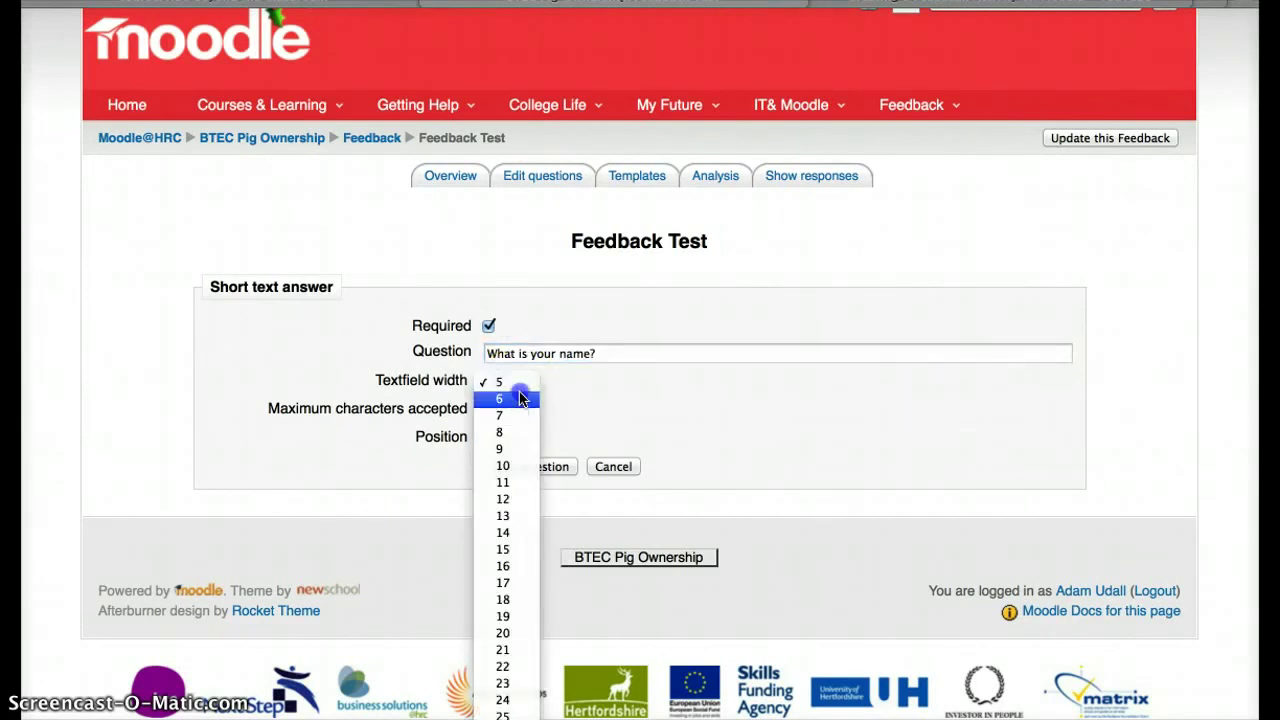
pyautogui.click(516, 465)
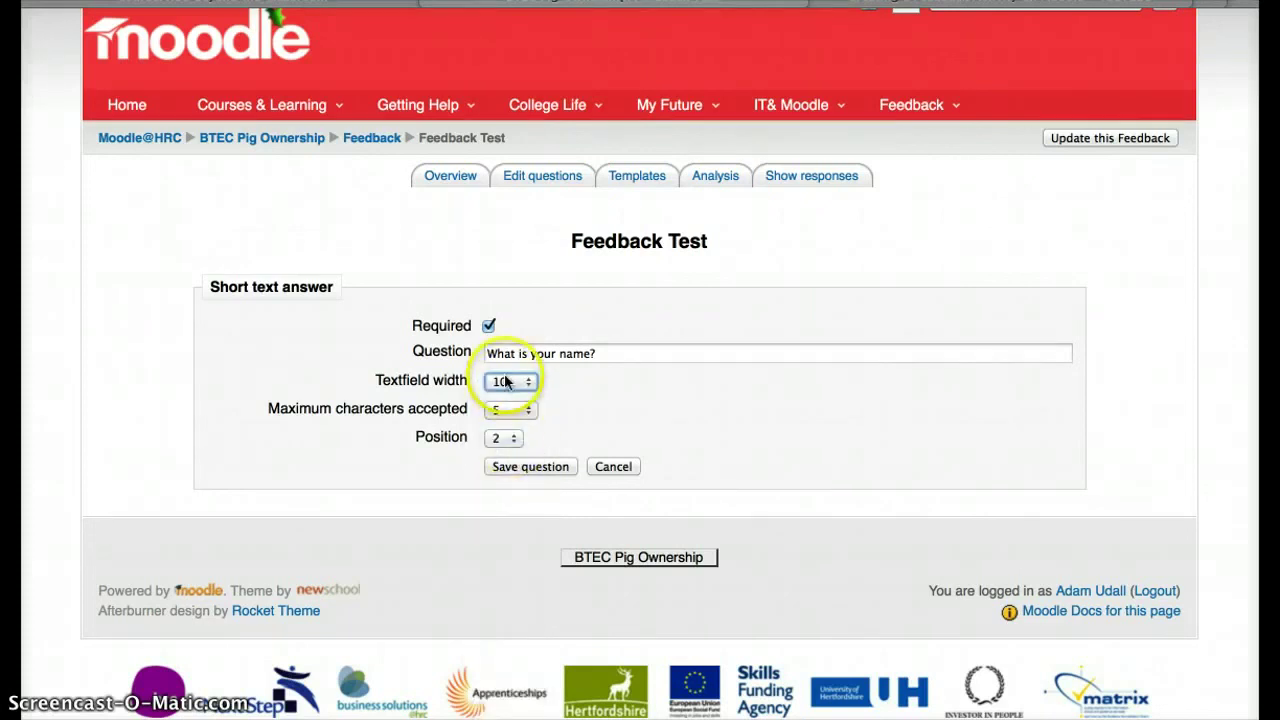
pyautogui.click(510, 411)
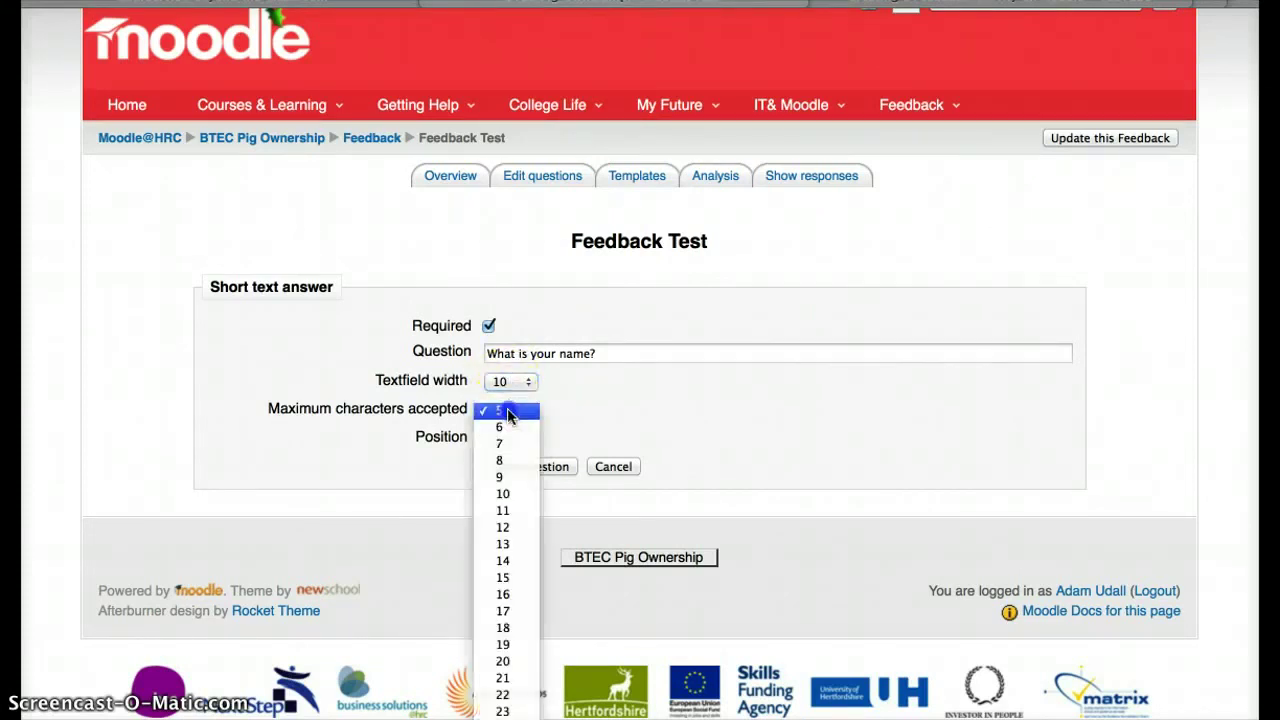
pyautogui.click(505, 580)
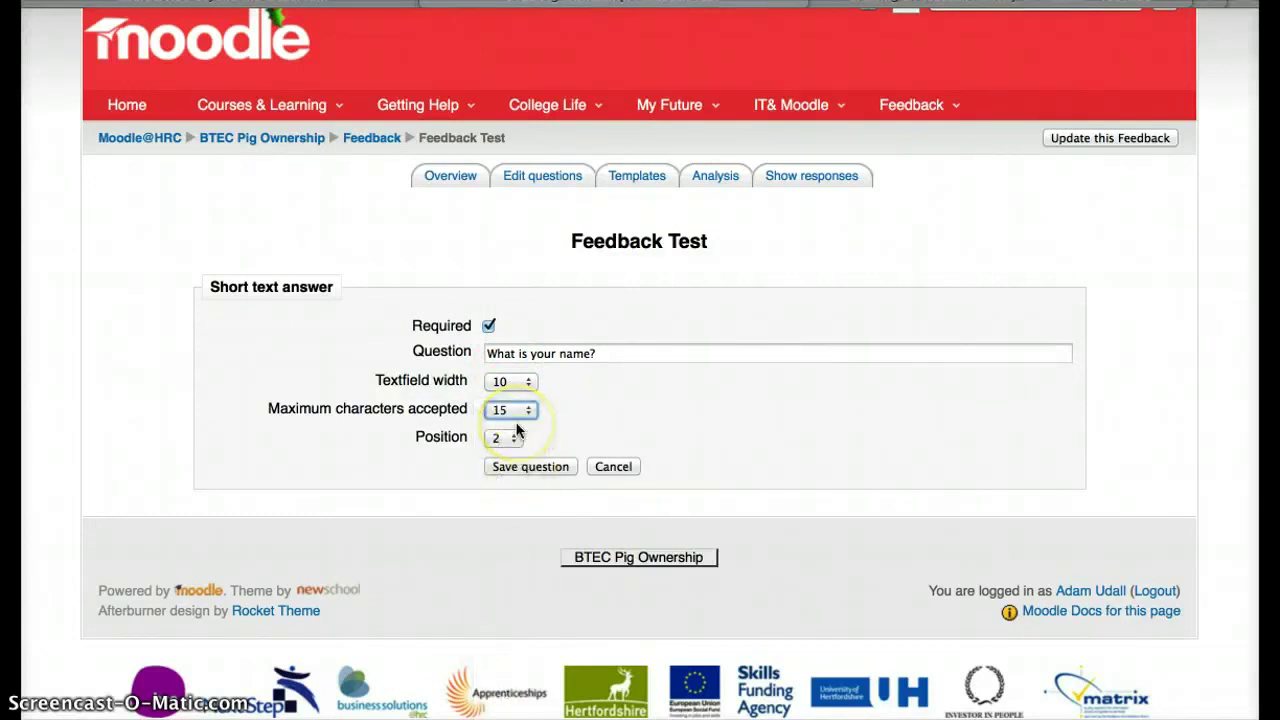
pyautogui.scroll(-1, 517, 430)
pyautogui.click(513, 416)
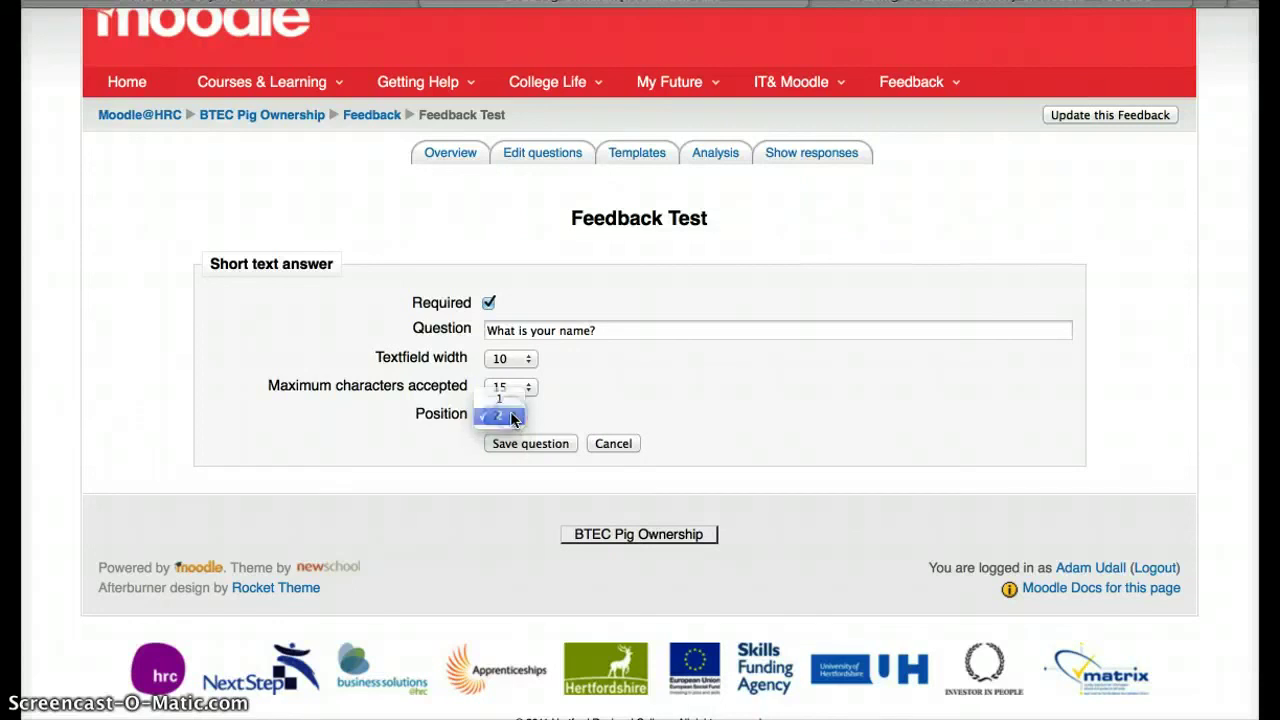
pyautogui.click(513, 417)
pyautogui.click(530, 443)
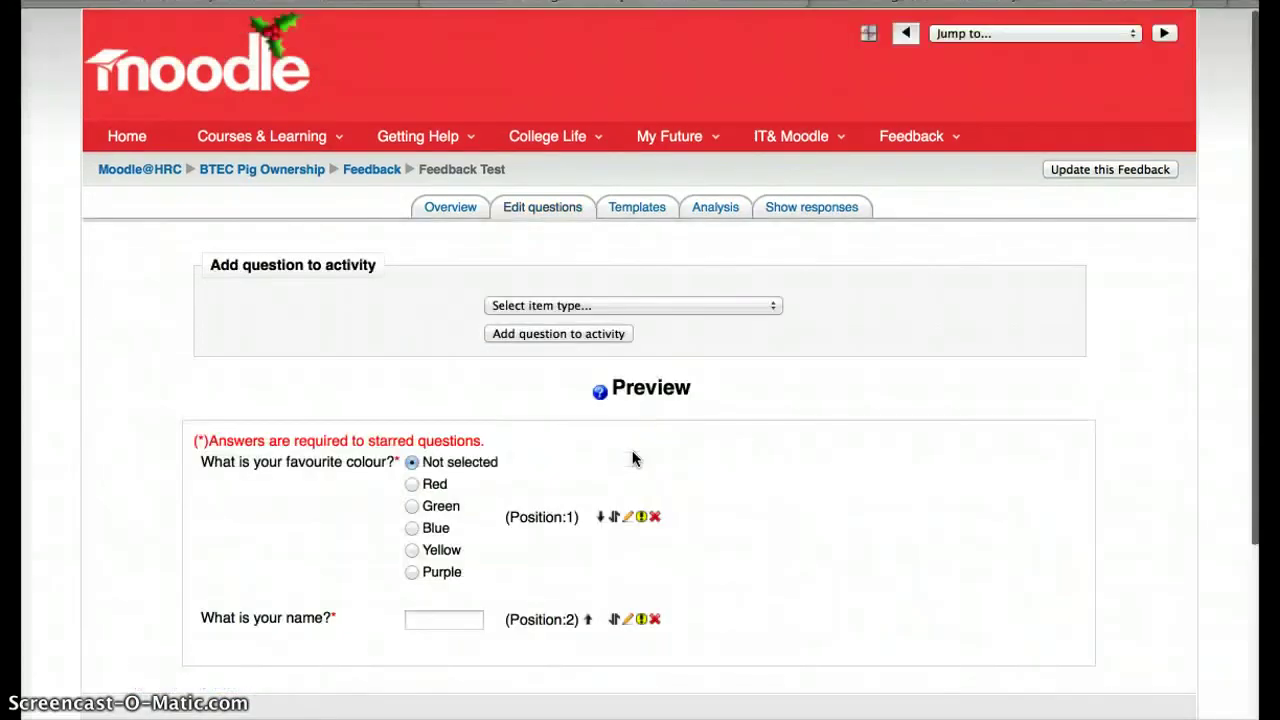
# Step: Try out the name answer box in the activity preview
pyautogui.scroll(-5, 632, 458)
pyautogui.click(455, 428)
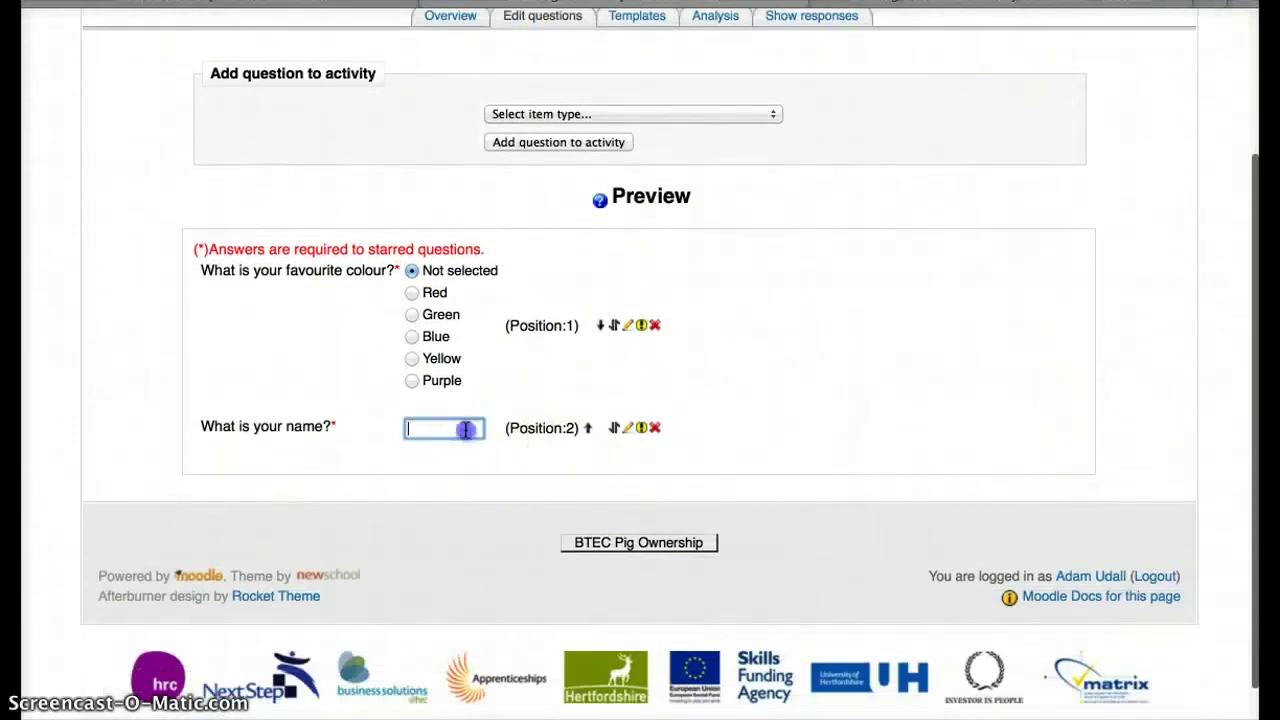
pyautogui.click(633, 114)
pyautogui.click(723, 480)
pyautogui.scroll(3, 723, 480)
pyautogui.scroll(-2, 726, 484)
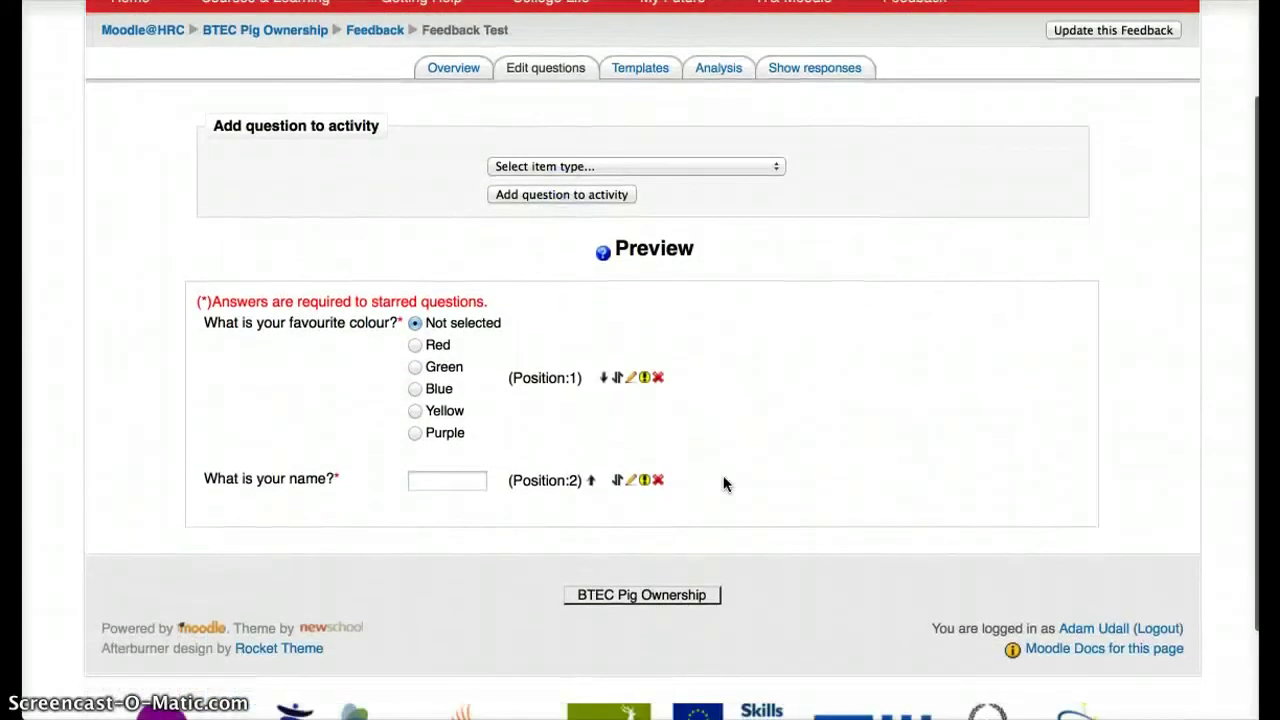
pyautogui.scroll(3, 726, 483)
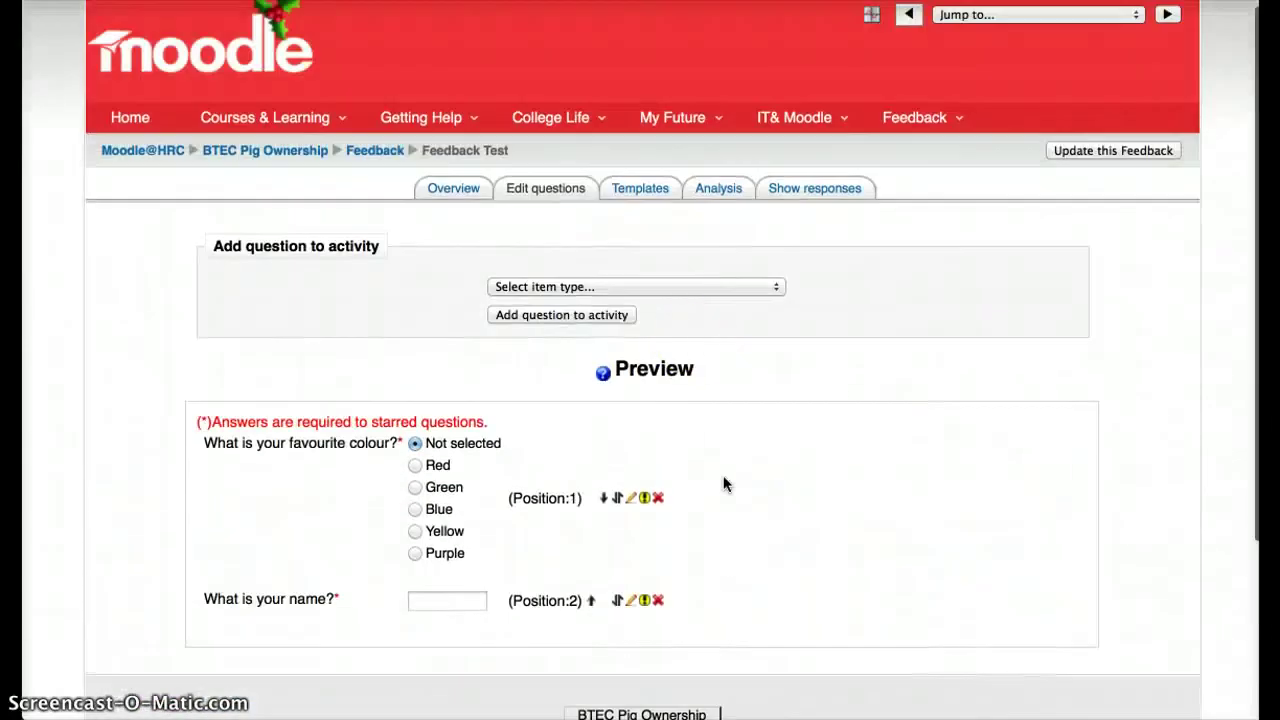
# Step: Add a required Longer text answer question worded 'Where do you live?'
pyautogui.click(673, 286)
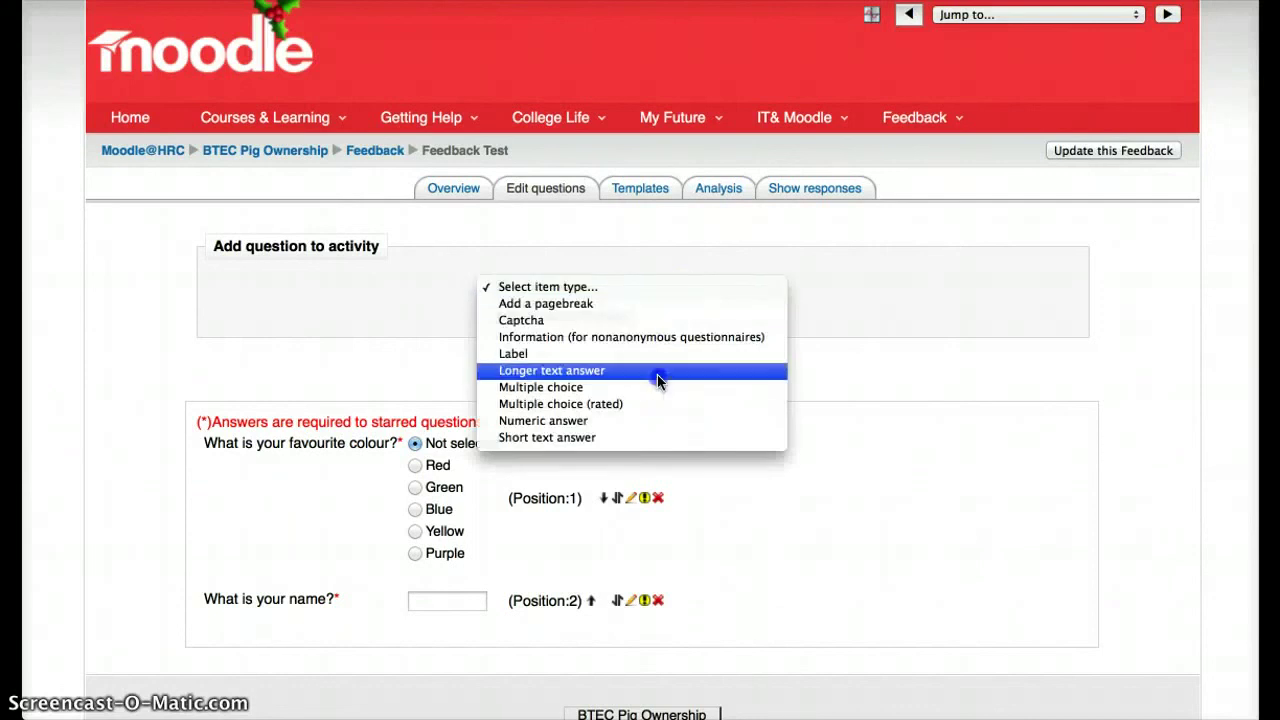
pyautogui.click(600, 370)
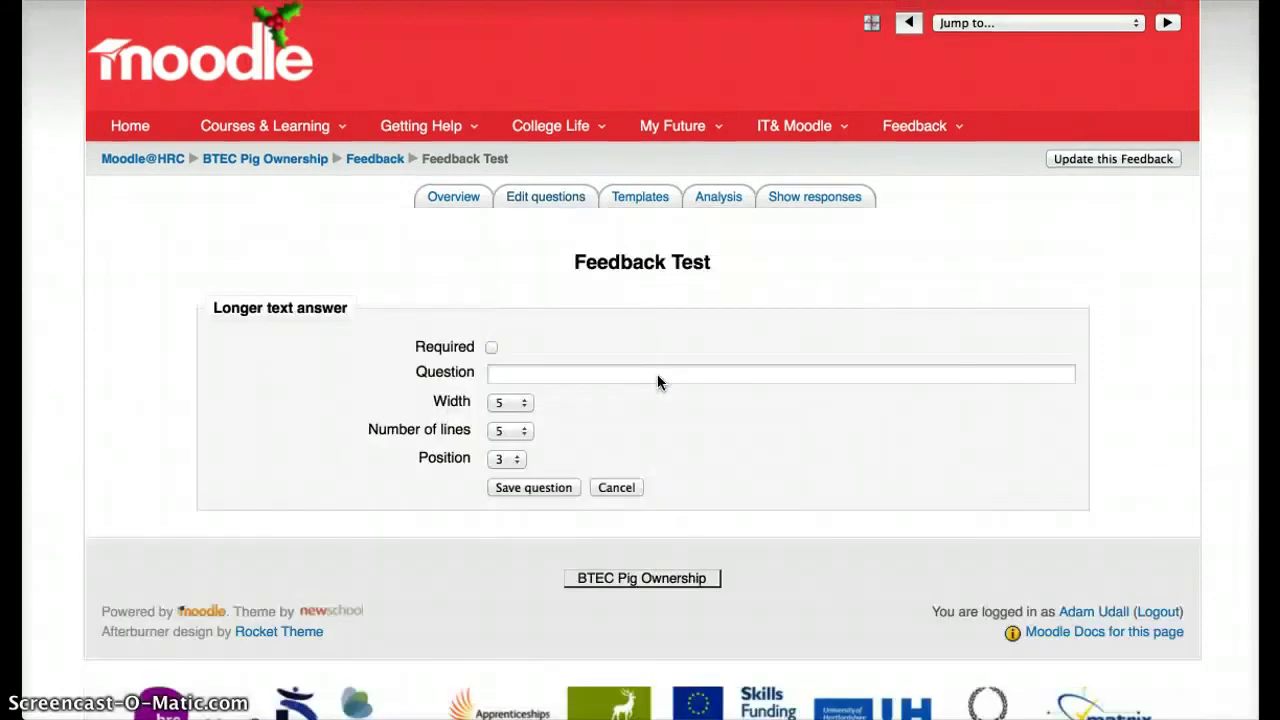
pyautogui.click(491, 331)
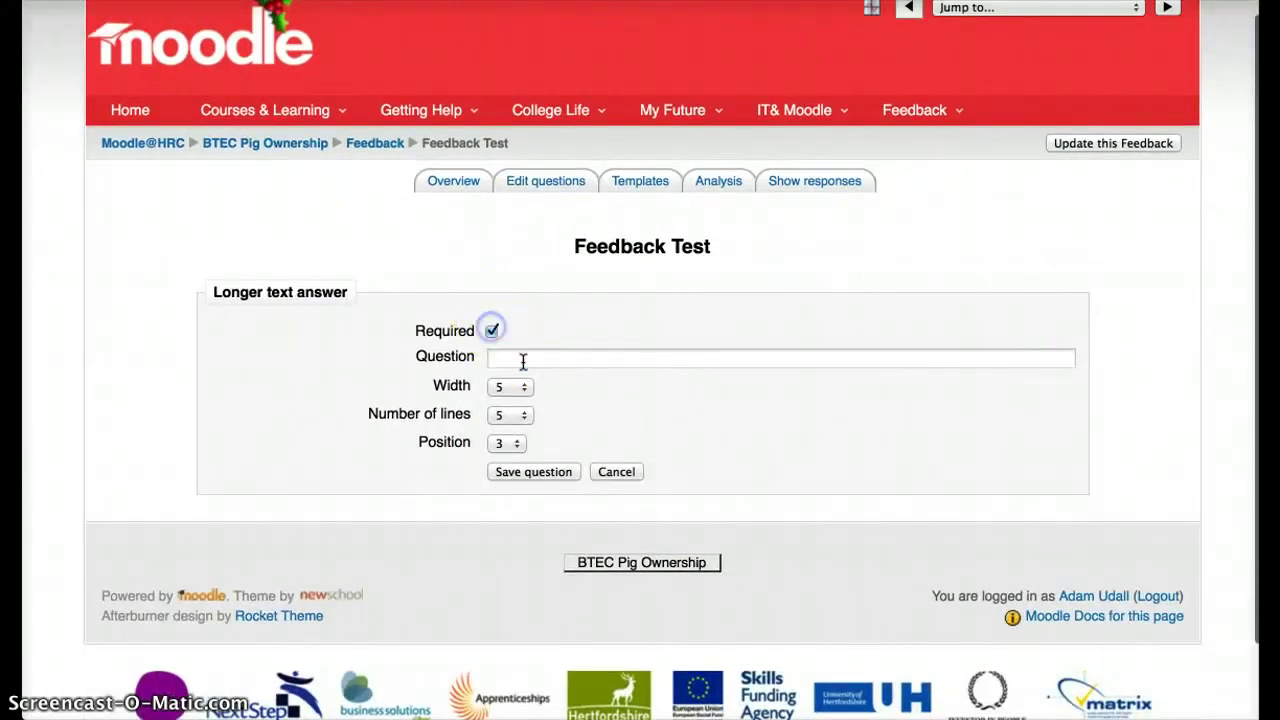
pyautogui.click(523, 359)
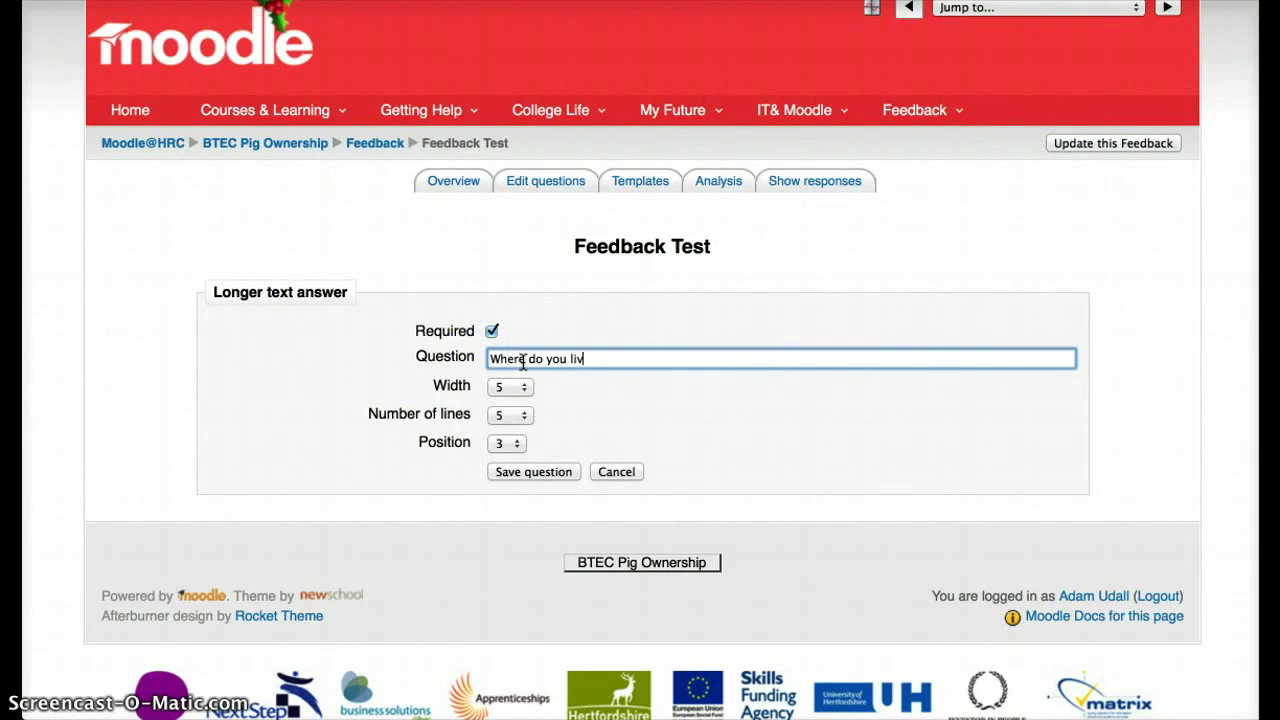
# Step: Set the answer box to width 20 and 10 lines, then save the question
pyautogui.click(516, 388)
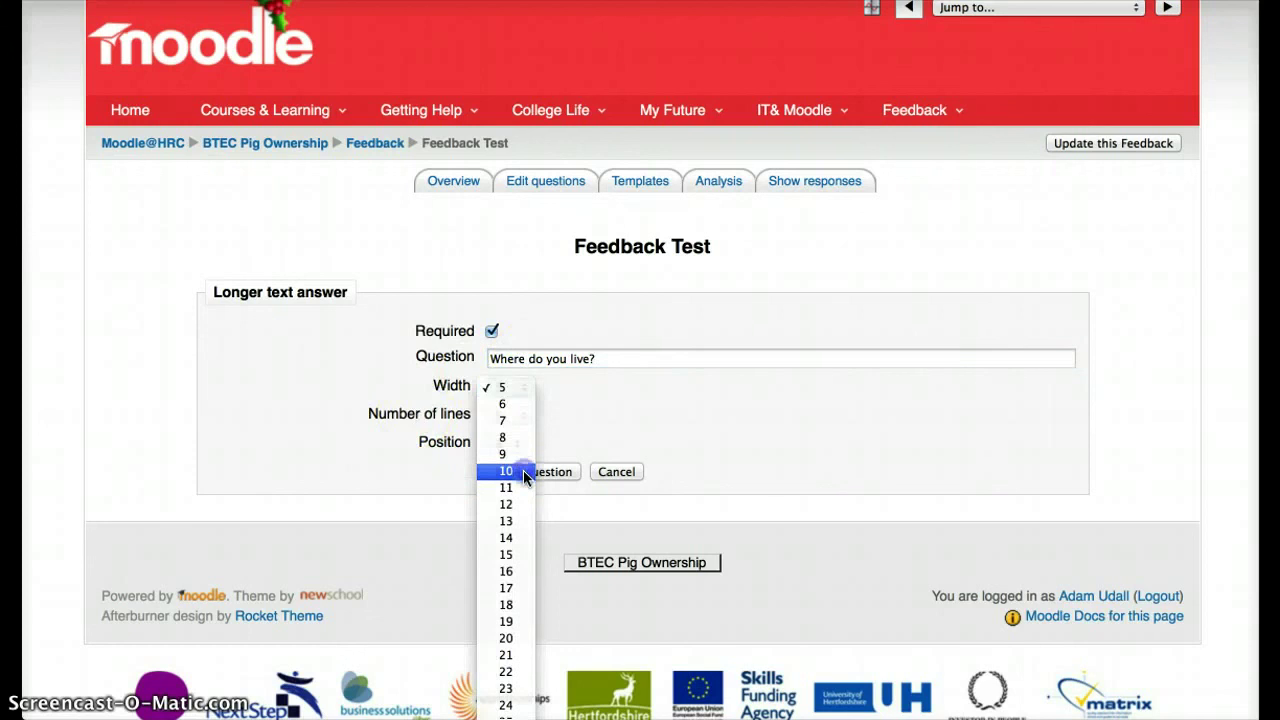
pyautogui.click(523, 472)
pyautogui.click(523, 385)
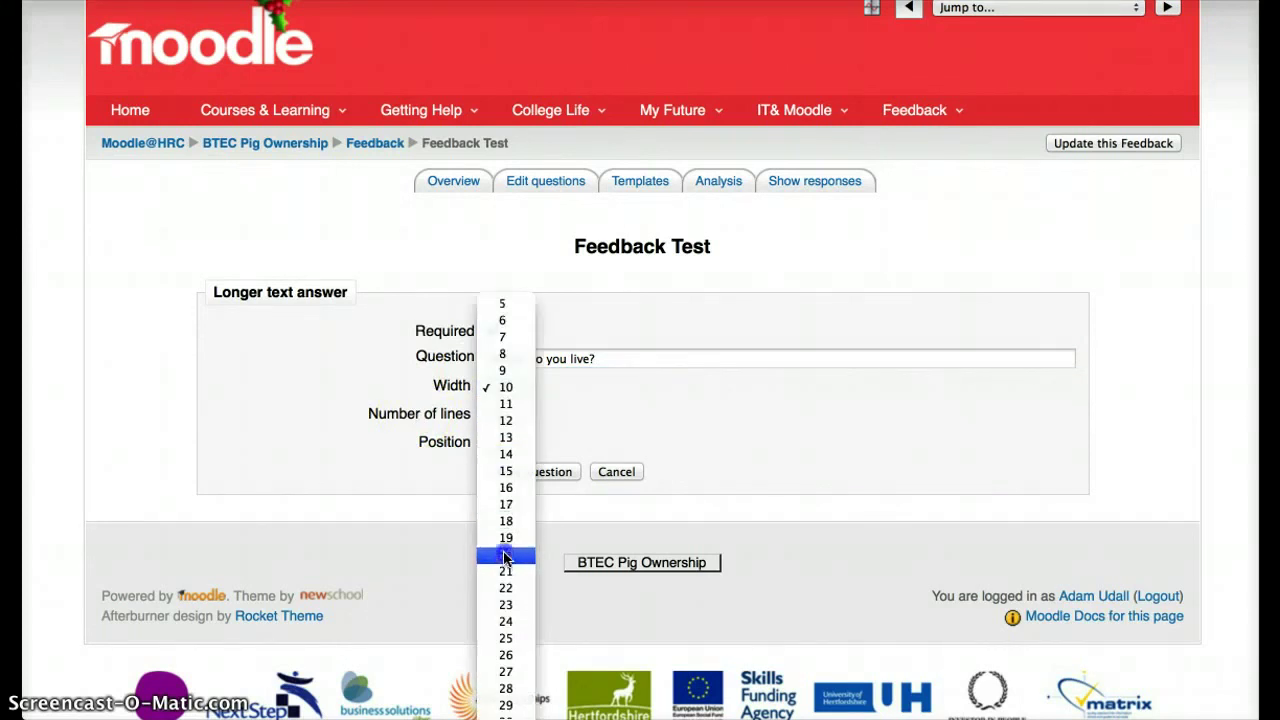
pyautogui.click(505, 545)
pyautogui.click(508, 414)
pyautogui.click(518, 503)
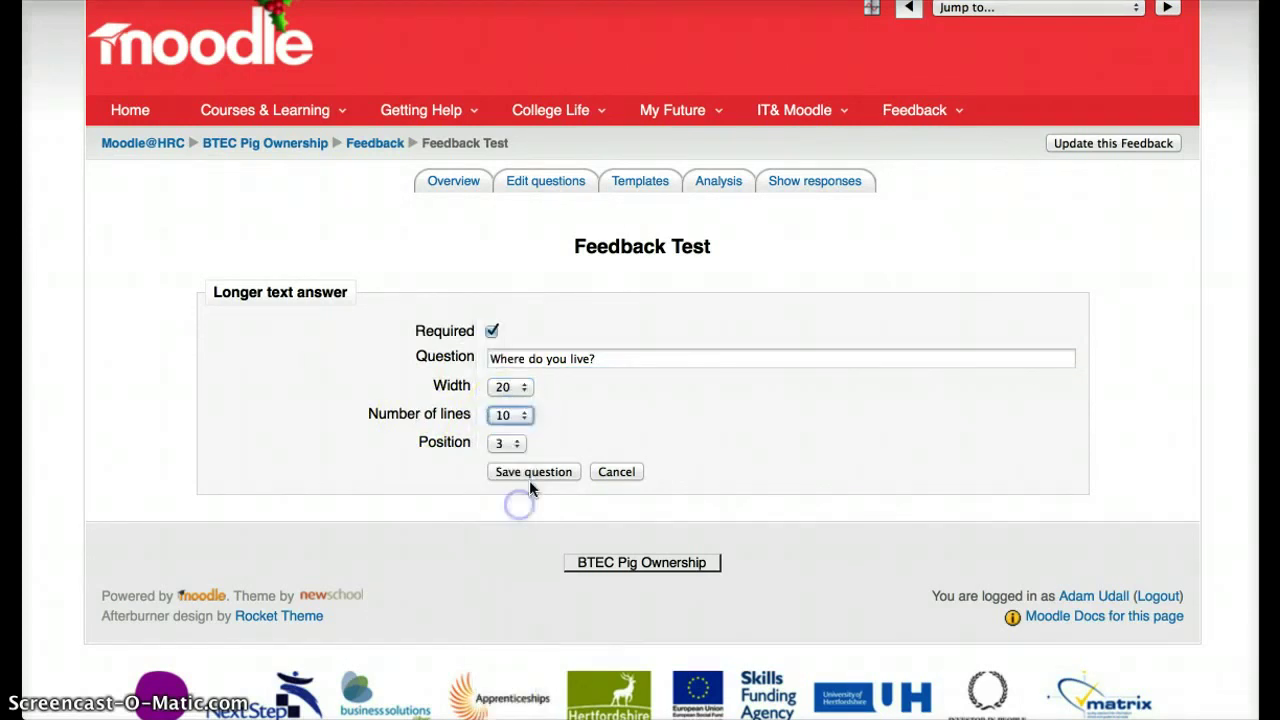
pyautogui.click(530, 472)
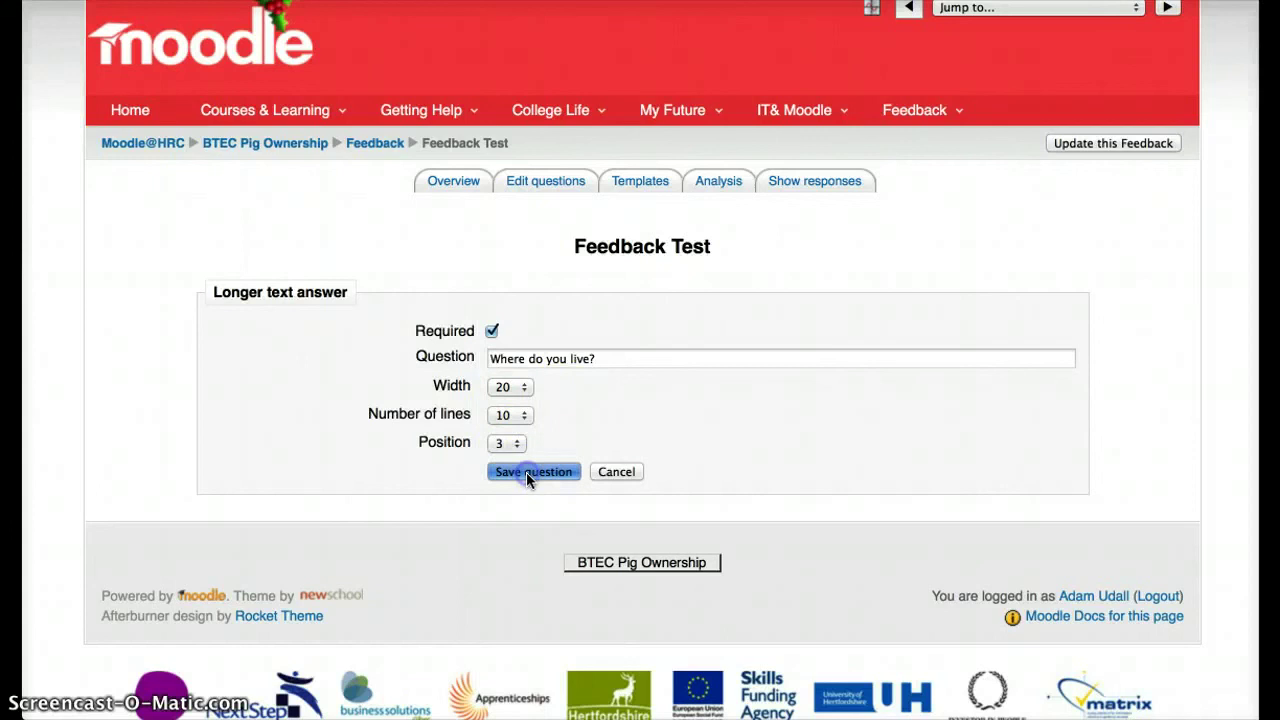
pyautogui.scroll(-3, 600, 460)
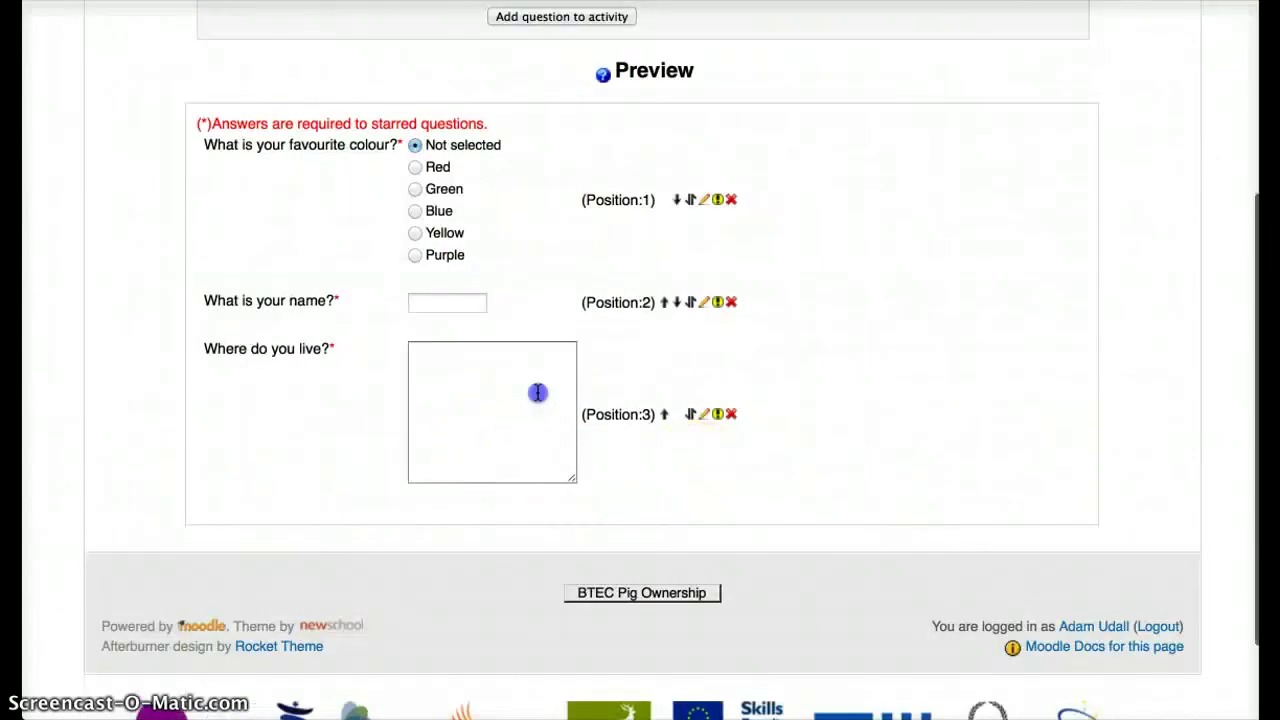
pyautogui.click(534, 390)
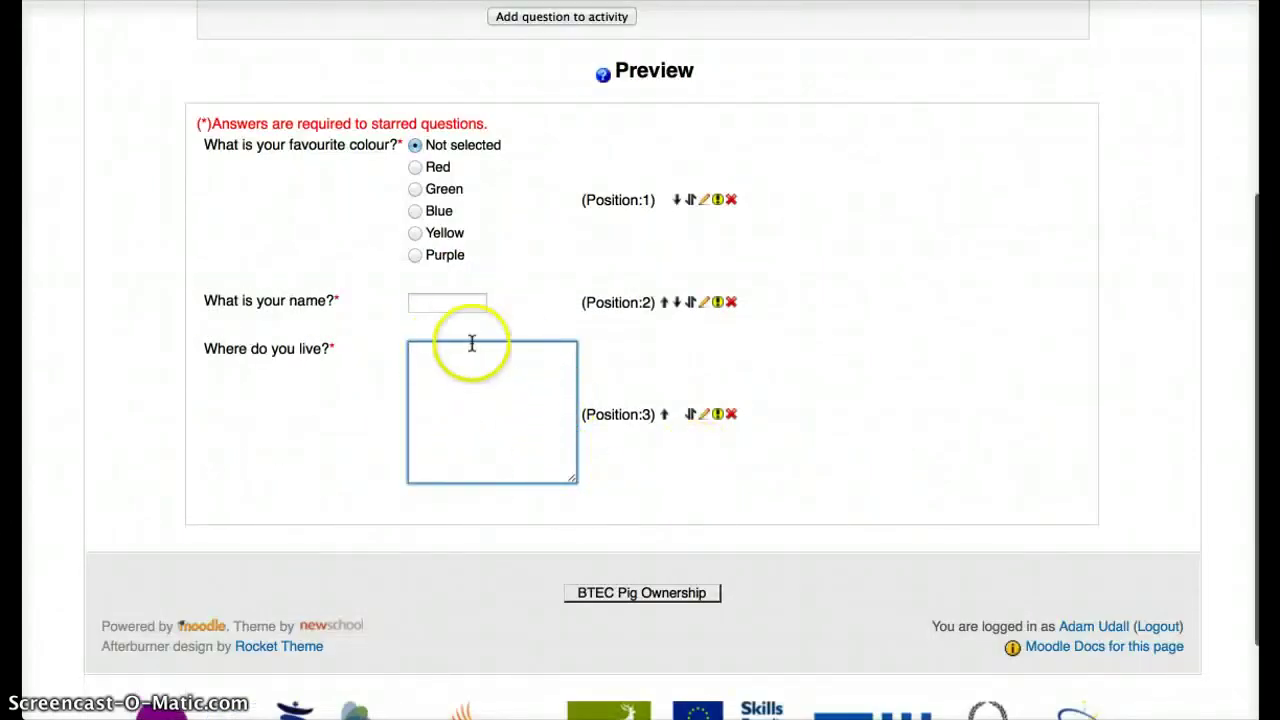
pyautogui.scroll(-1, 443, 343)
pyautogui.scroll(2, 441, 343)
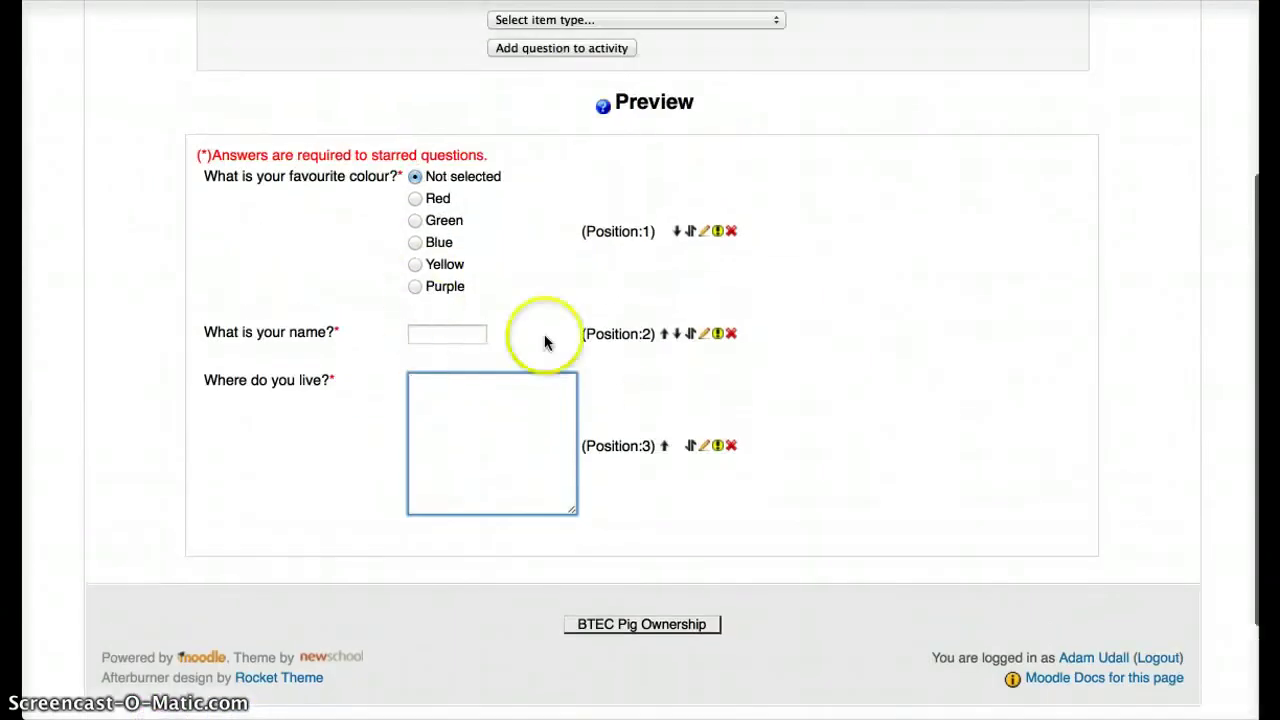
pyautogui.scroll(5, 537, 404)
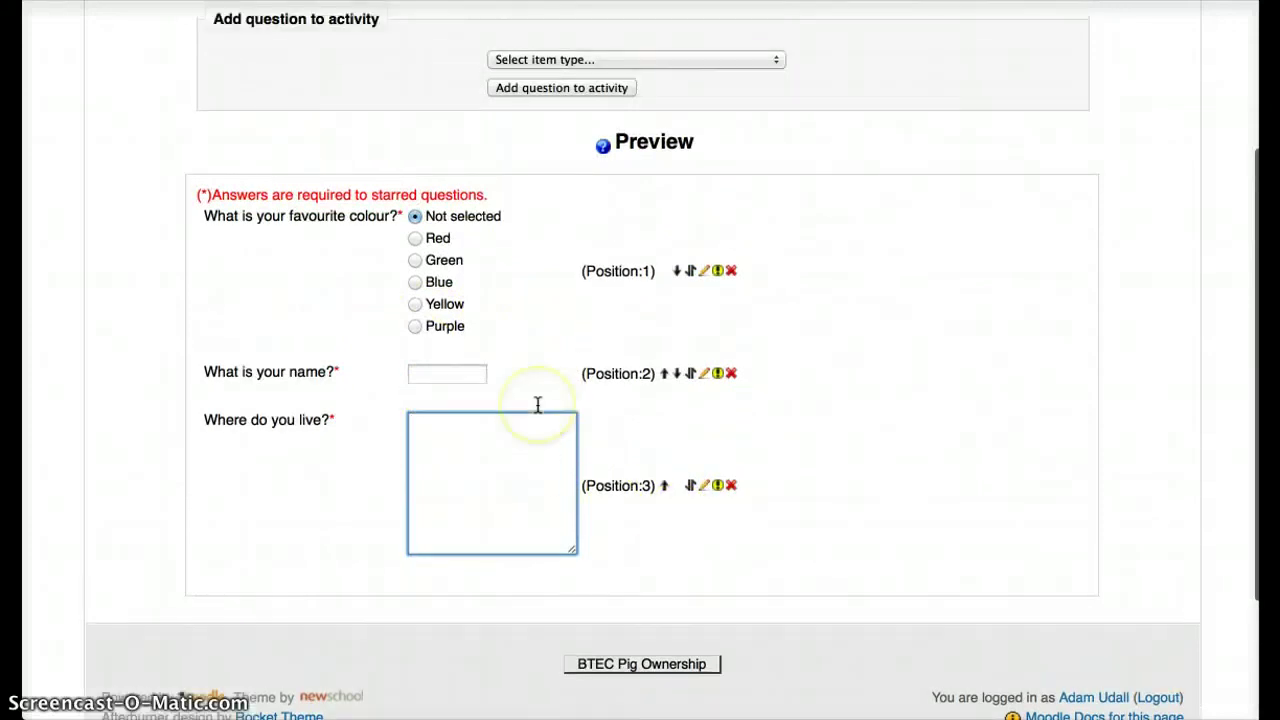
pyautogui.scroll(-7, 537, 404)
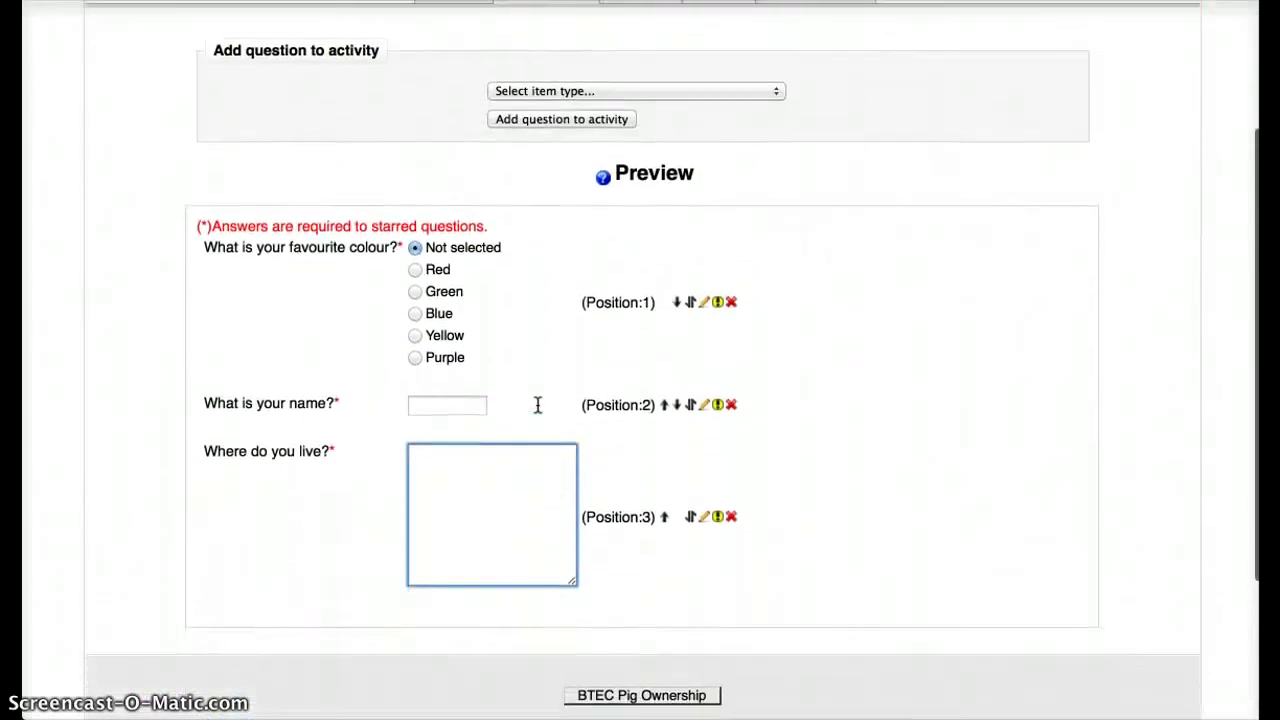
pyautogui.scroll(1, 537, 404)
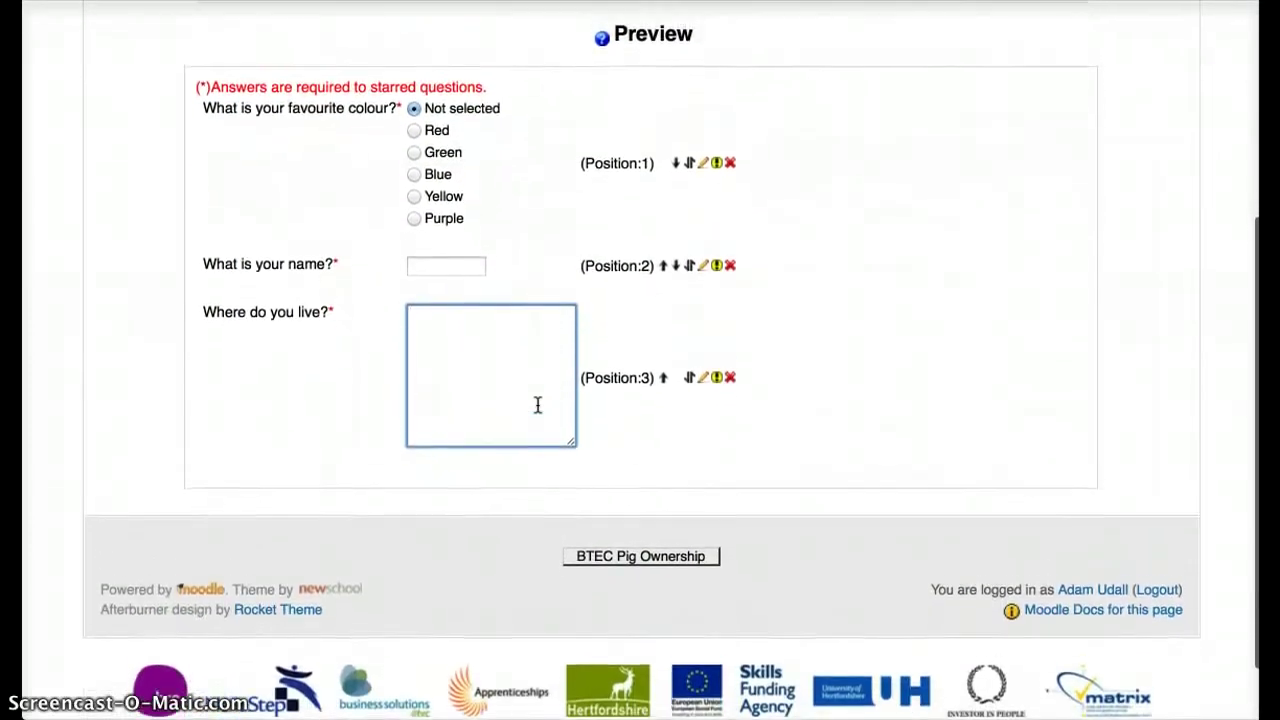
pyautogui.click(873, 363)
pyautogui.scroll(3, 873, 363)
pyautogui.scroll(4, 858, 440)
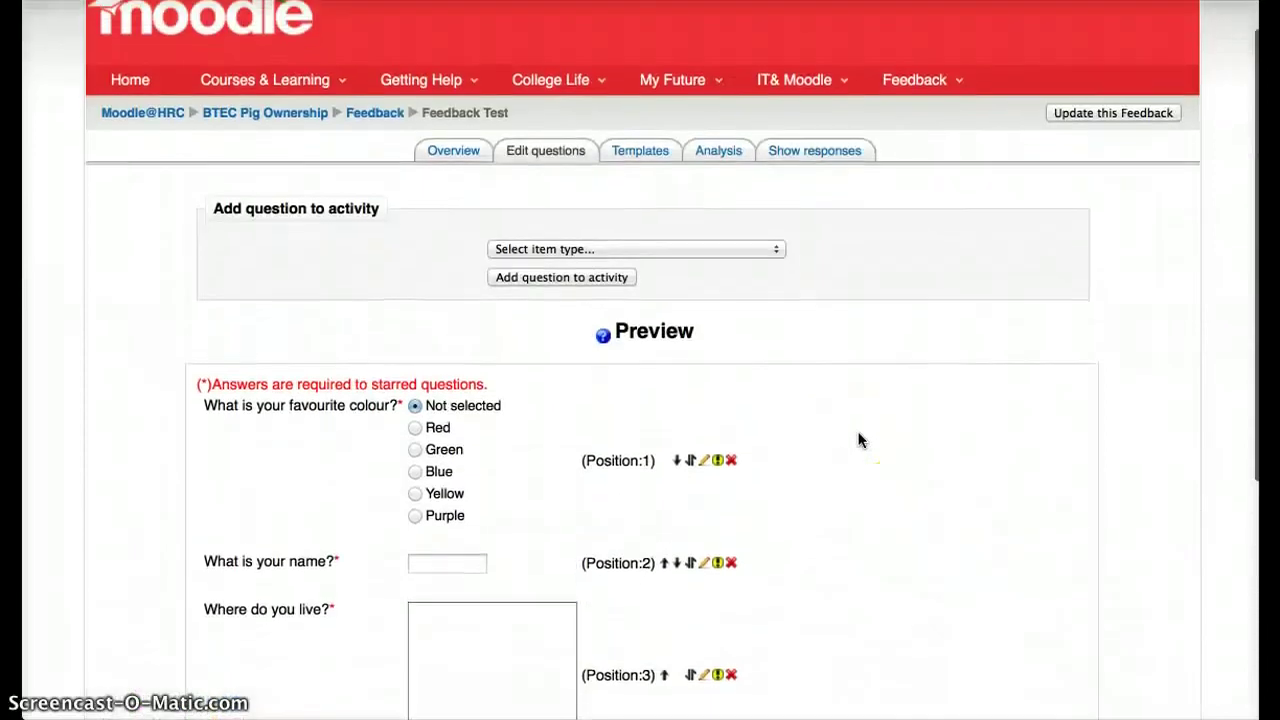
pyautogui.scroll(-4, 858, 440)
pyautogui.scroll(4, 858, 440)
pyautogui.scroll(-2, 858, 440)
pyautogui.scroll(-4, 858, 440)
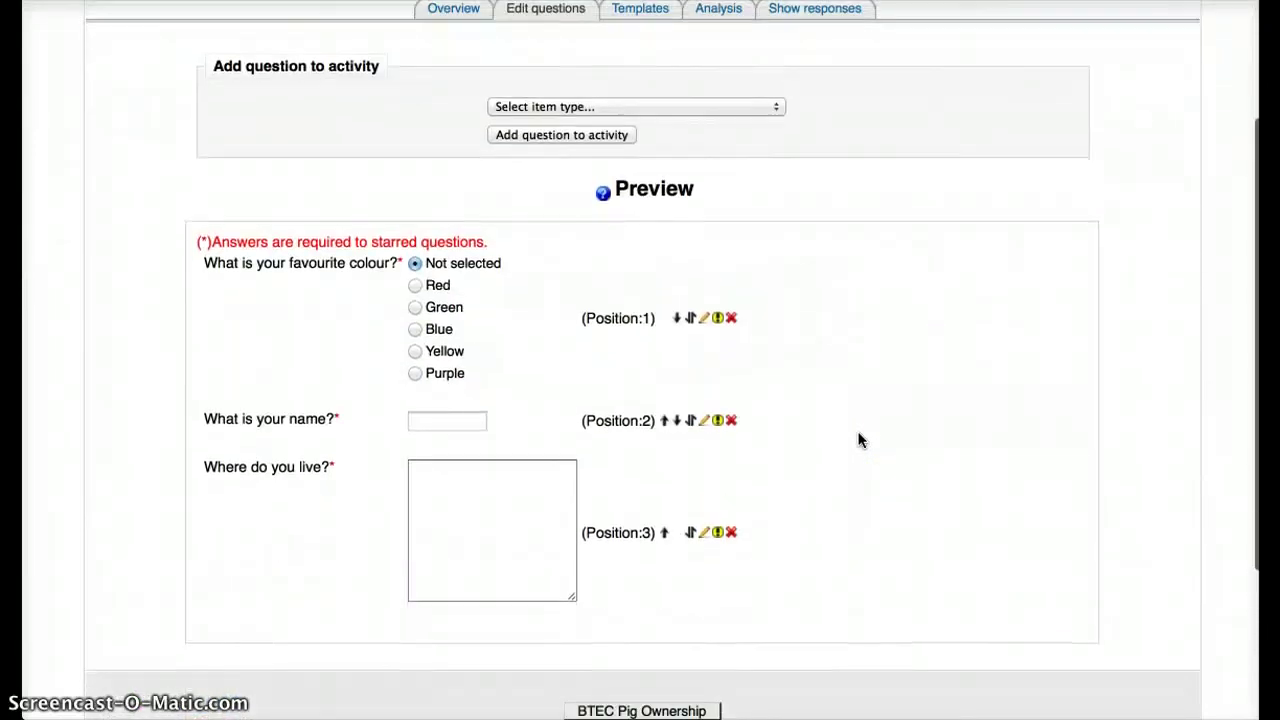
pyautogui.scroll(4, 858, 440)
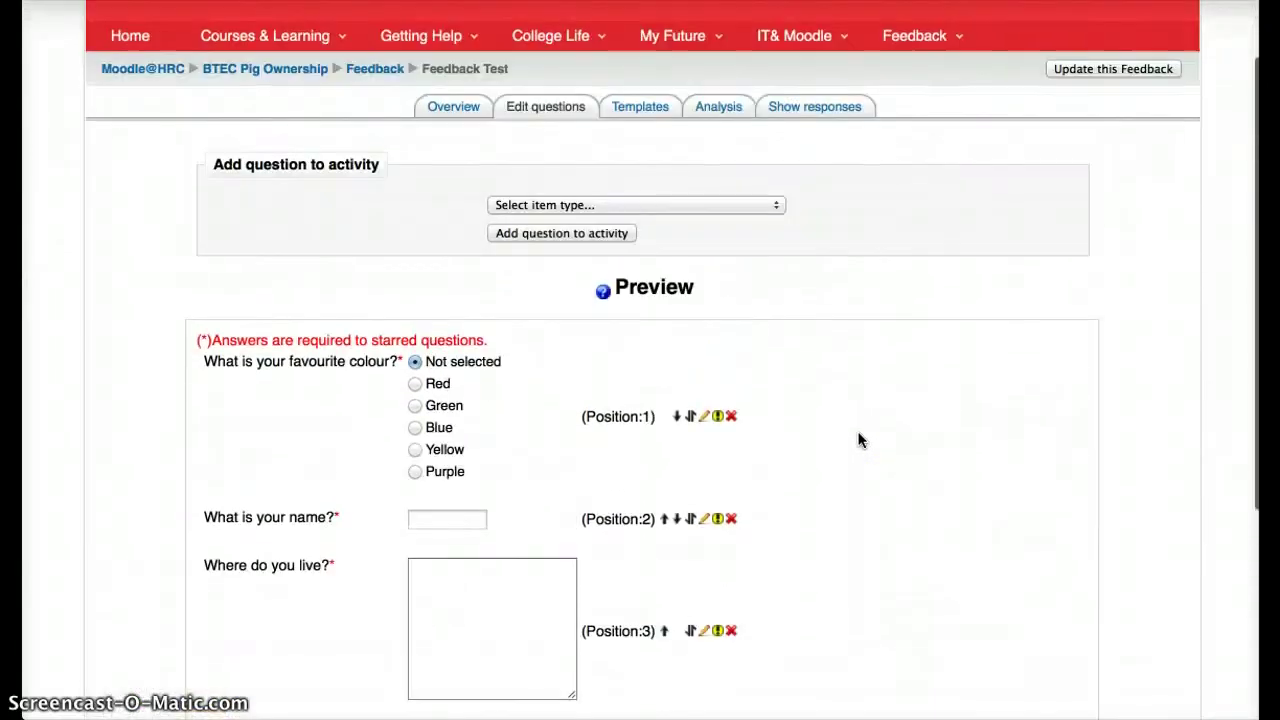